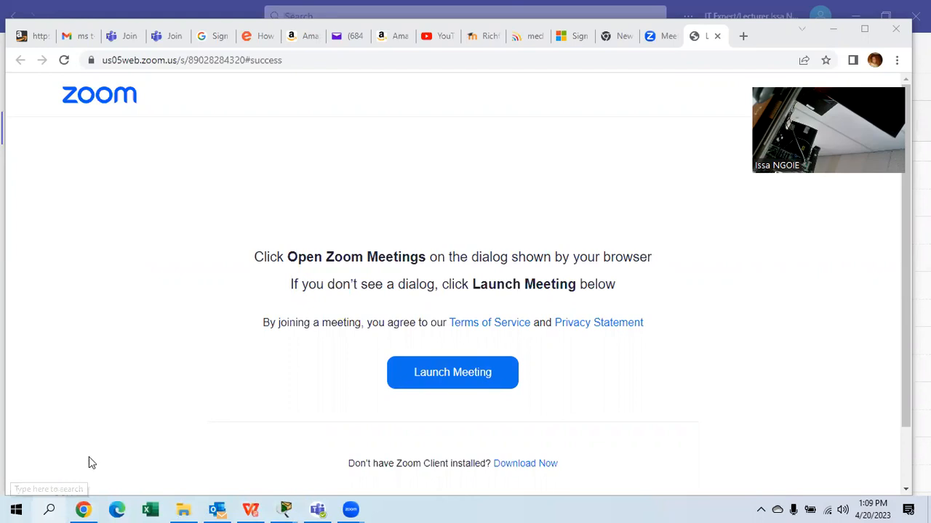
Step: Open the hghhhhh document in Word and go to its LAB 3 section on connectivity of different VLANs
{"action": "type", "text": "word"}
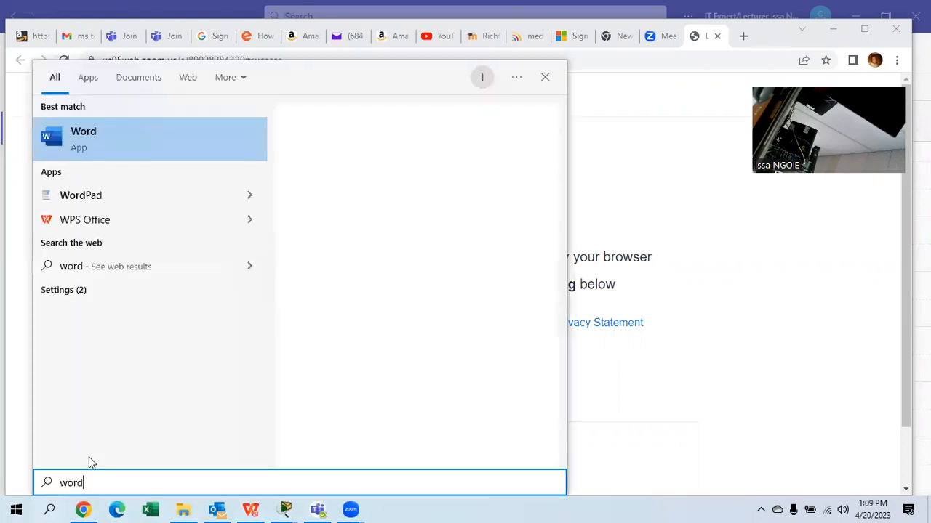
{"action": "key", "text": "Return"}
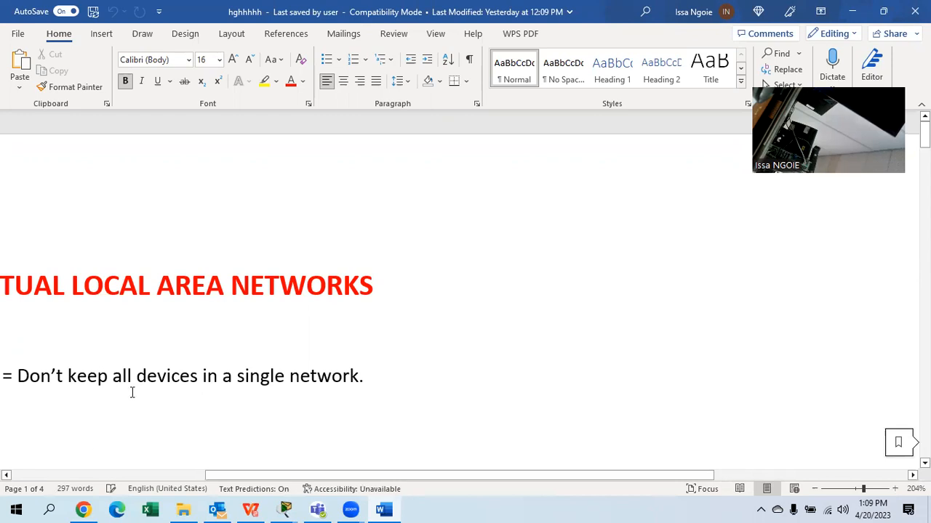
{"action": "left_click_drag", "start_coordinate": [474, 477], "coordinate": [312, 467]}
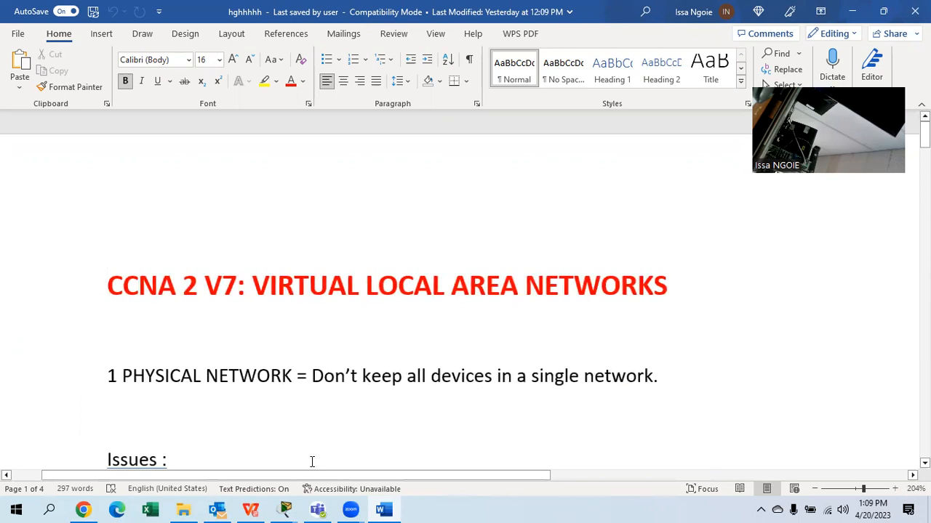
{"action": "scroll", "coordinate": [403, 359], "scroll_direction": "down", "scroll_amount": 10}
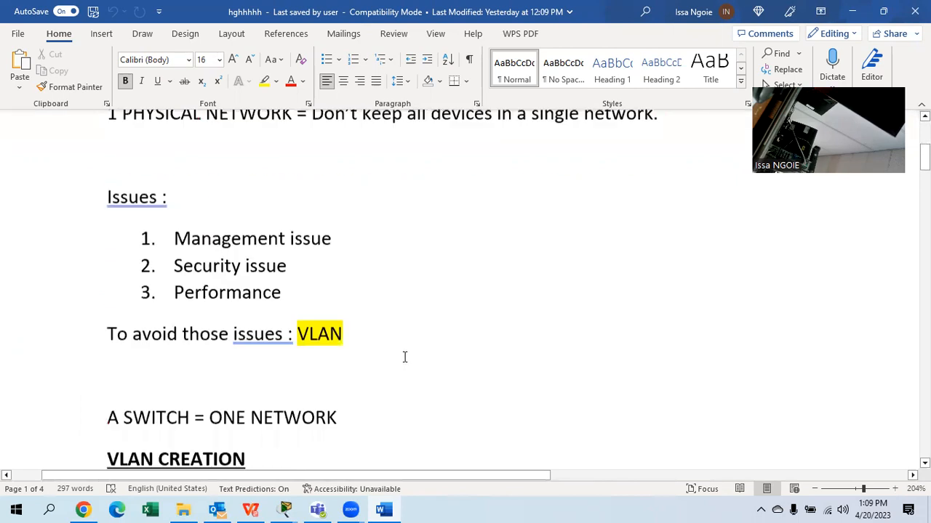
{"action": "scroll", "coordinate": [410, 357], "scroll_direction": "down", "scroll_amount": 20}
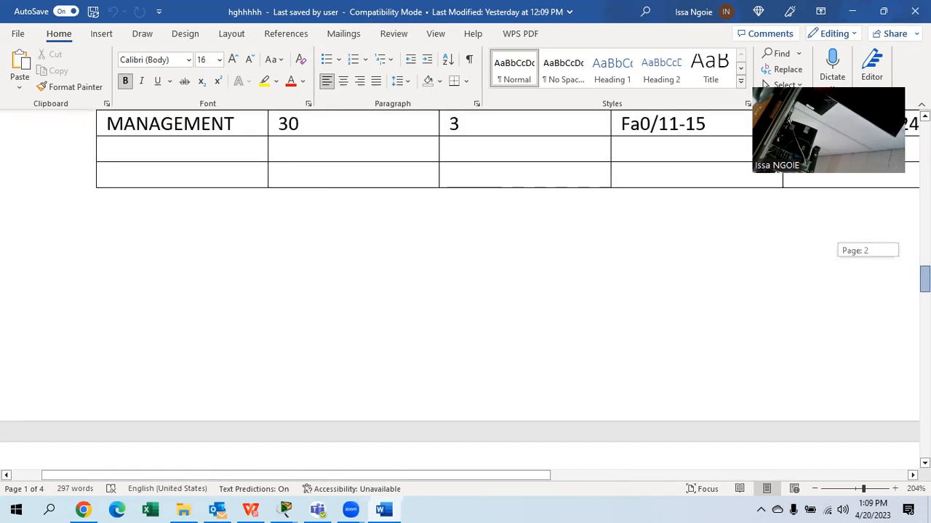
{"action": "scroll", "coordinate": [451, 240], "scroll_direction": "down", "scroll_amount": 15}
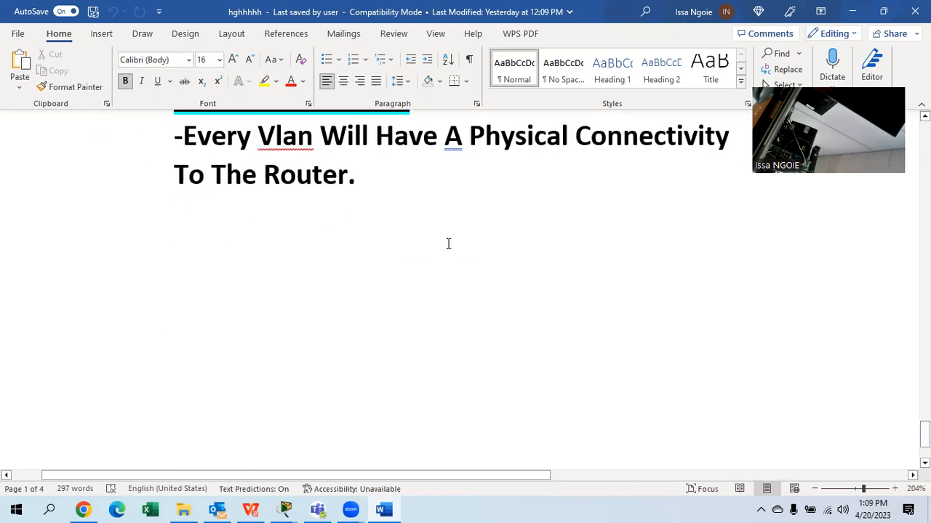
{"action": "scroll", "coordinate": [451, 239], "scroll_direction": "up", "scroll_amount": 3}
{"action": "scroll", "coordinate": [451, 240], "scroll_direction": "up", "scroll_amount": 3}
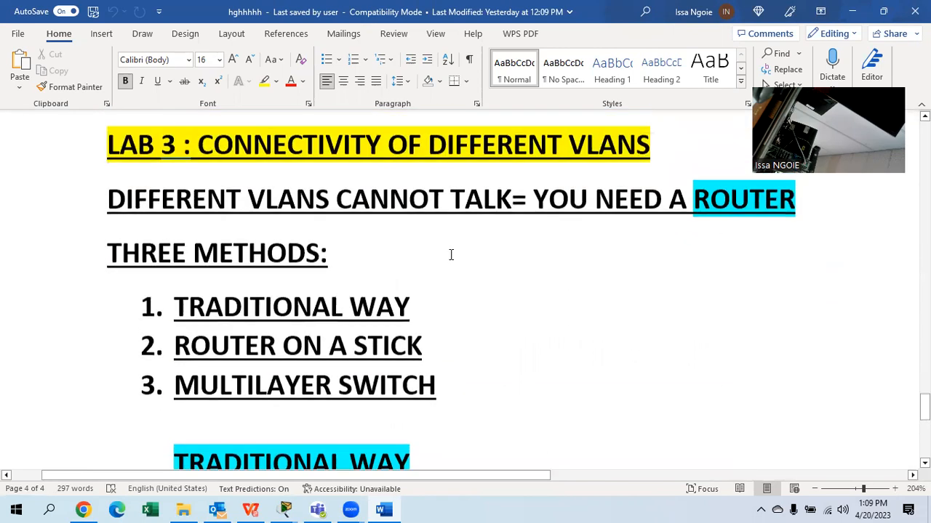
Step: Highlight the "ROUTER ON A STICK" item in the list of three methods in turquoise
{"action": "left_click_drag", "start_coordinate": [410, 332], "coordinate": [211, 334]}
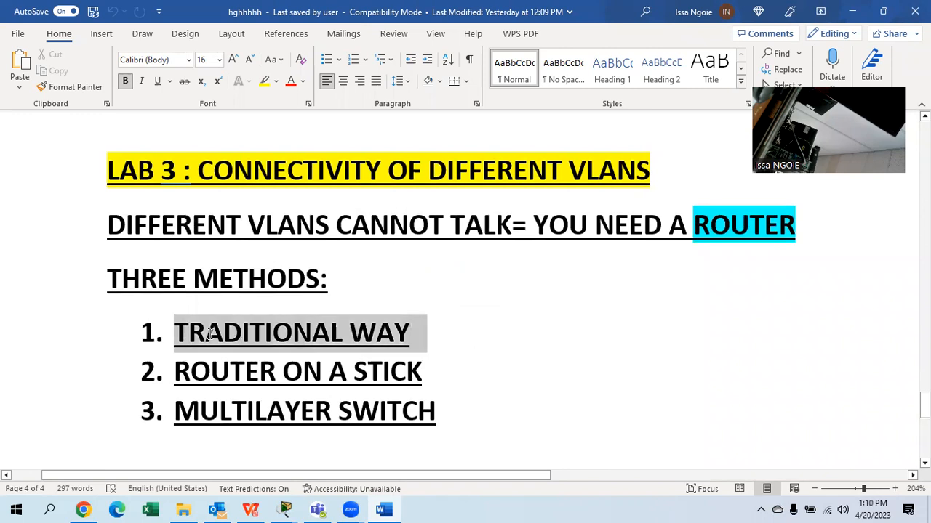
{"action": "left_click", "coordinate": [530, 405]}
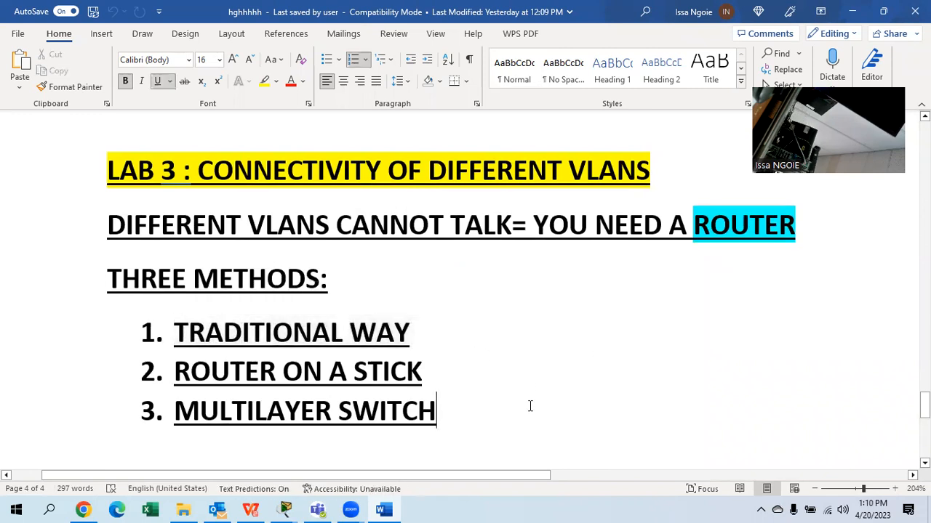
{"action": "left_click_drag", "start_coordinate": [478, 376], "coordinate": [219, 399]}
{"action": "left_click_drag", "start_coordinate": [447, 374], "coordinate": [170, 390]}
{"action": "left_click", "coordinate": [277, 81]}
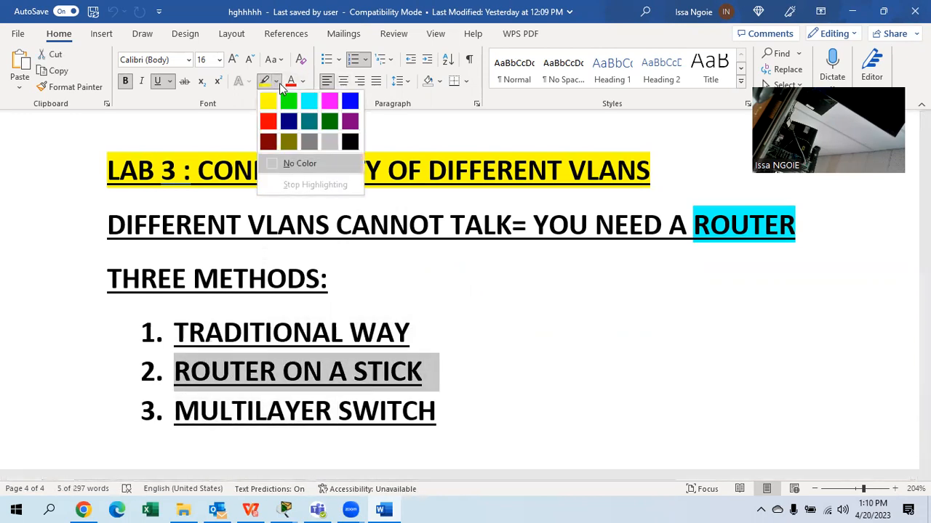
{"action": "left_click", "coordinate": [308, 99]}
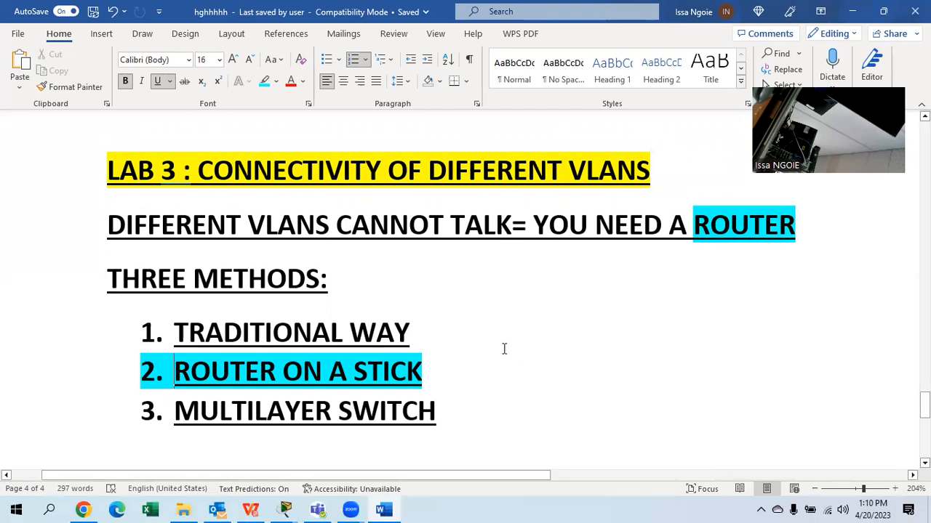
Step: Switch to Cisco Packet Tracer and place a 2901 router with a 2960 switch below it in an empty area of the logical workspace
{"action": "mouse_move", "coordinate": [285, 509]}
{"action": "left_click", "coordinate": [240, 443]}
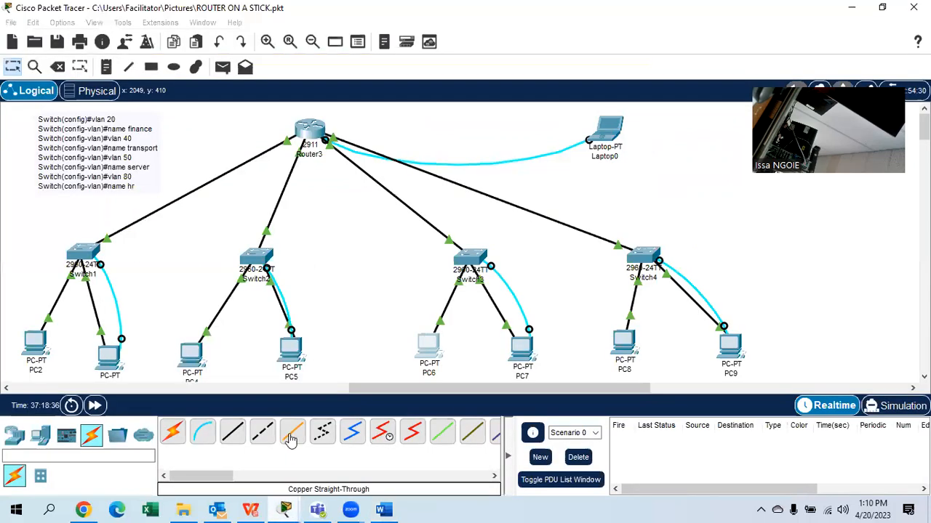
{"action": "left_click_drag", "start_coordinate": [474, 385], "coordinate": [753, 384]}
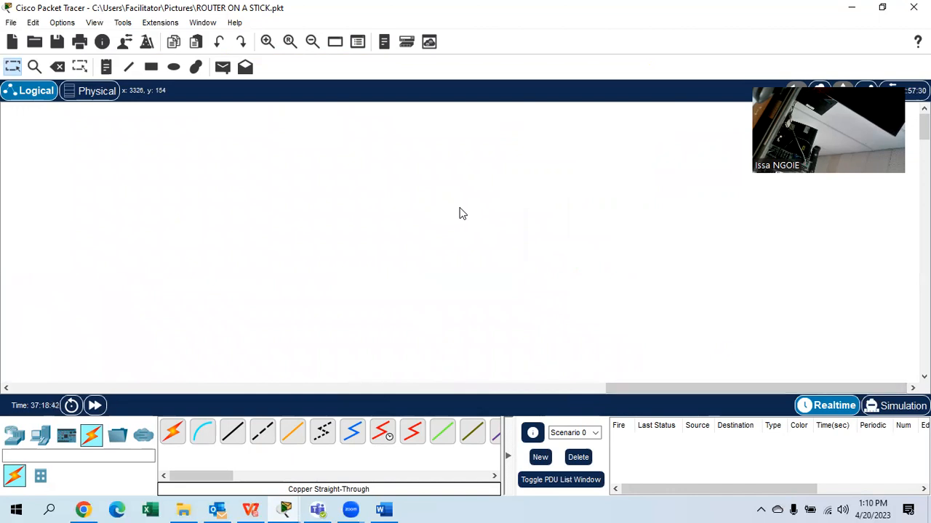
{"action": "left_click", "coordinate": [14, 438]}
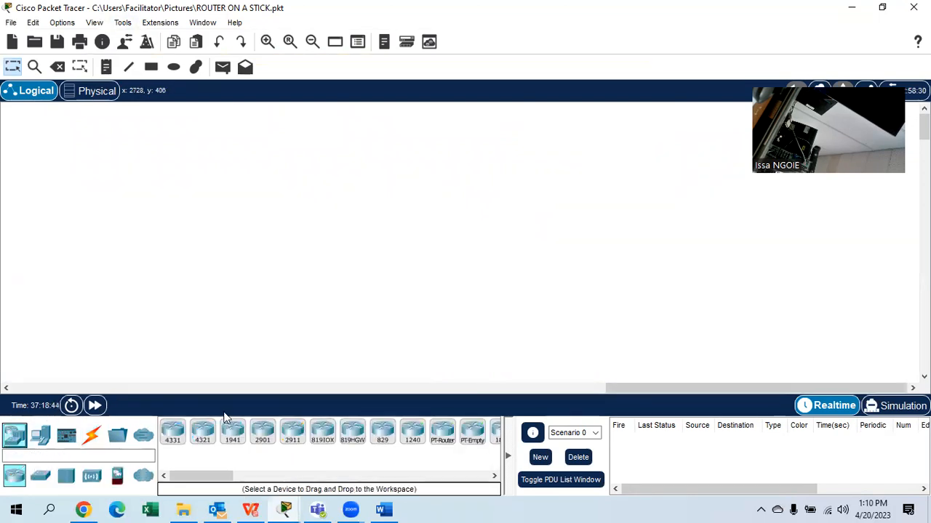
{"action": "left_click", "coordinate": [261, 433]}
{"action": "left_click", "coordinate": [393, 166]}
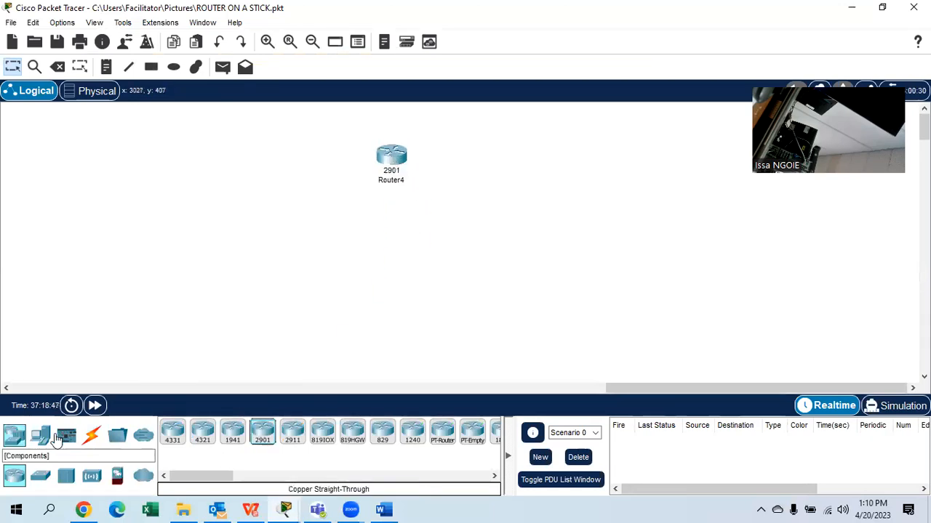
{"action": "left_click", "coordinate": [40, 476]}
{"action": "left_click_drag", "start_coordinate": [175, 437], "coordinate": [404, 252]}
{"action": "left_click", "coordinate": [390, 236]}
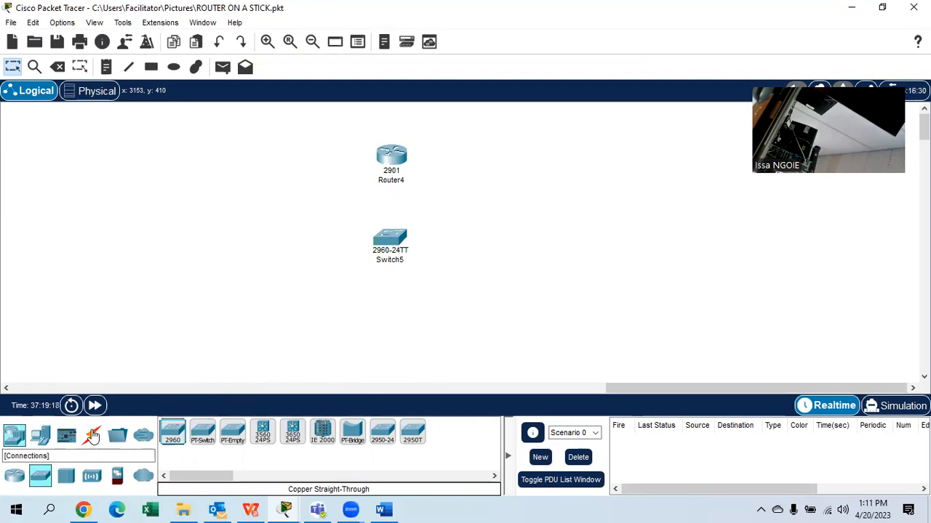
Step: Place two PCs below the new 2960 switch, one on either side of it
{"action": "left_click", "coordinate": [39, 442]}
{"action": "left_click_drag", "start_coordinate": [172, 433], "coordinate": [245, 314]}
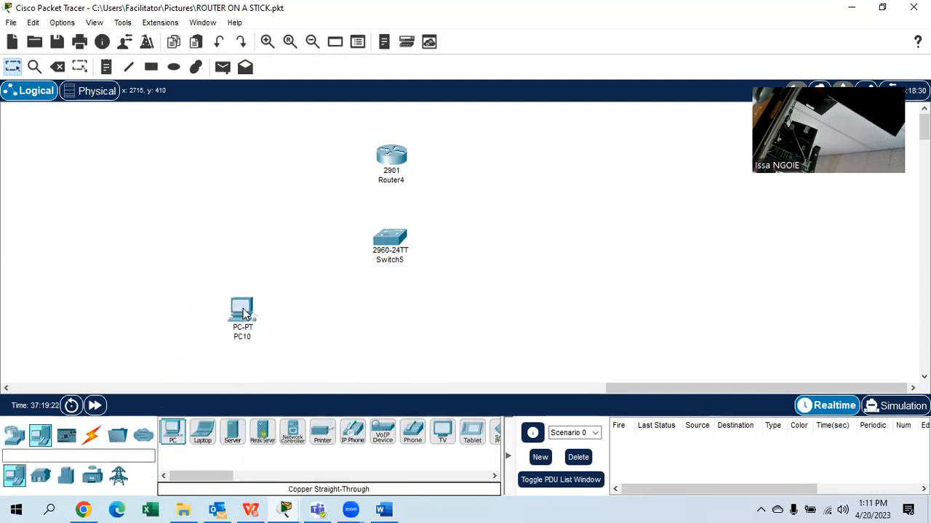
{"action": "left_click_drag", "start_coordinate": [173, 432], "coordinate": [562, 310]}
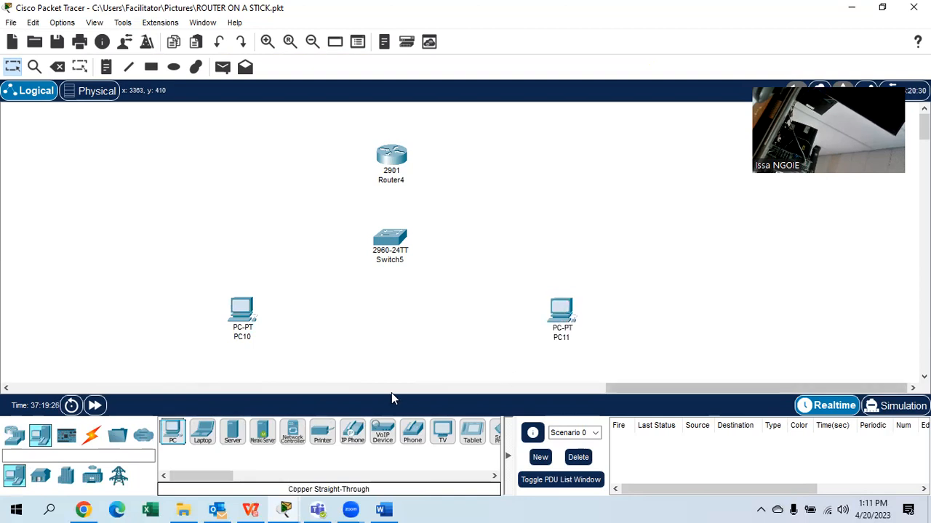
Step: Connect PC10's FastEthernet0 to the switch's FastEthernet0/1 with a copper straight-through cable
{"action": "left_click", "coordinate": [91, 435]}
{"action": "left_click", "coordinate": [233, 432]}
{"action": "left_click", "coordinate": [243, 309]}
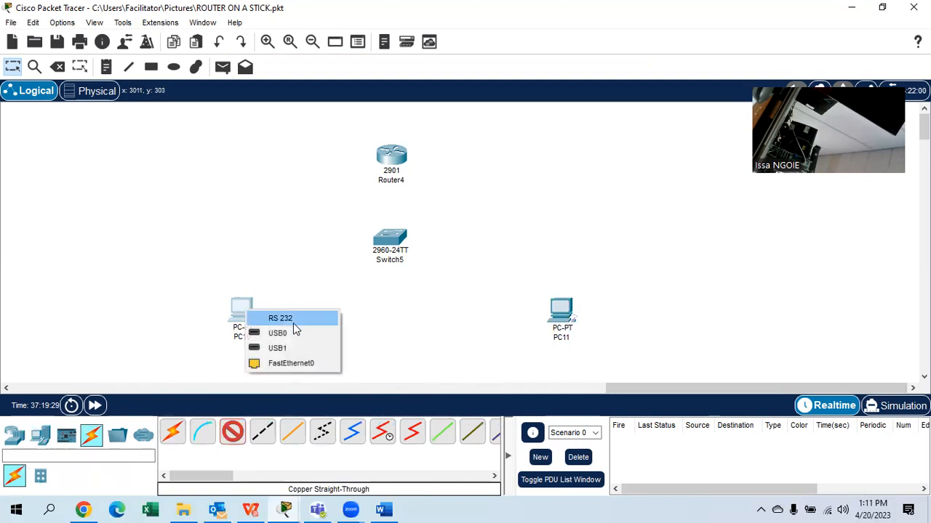
{"action": "left_click", "coordinate": [290, 365]}
{"action": "left_click", "coordinate": [390, 240]}
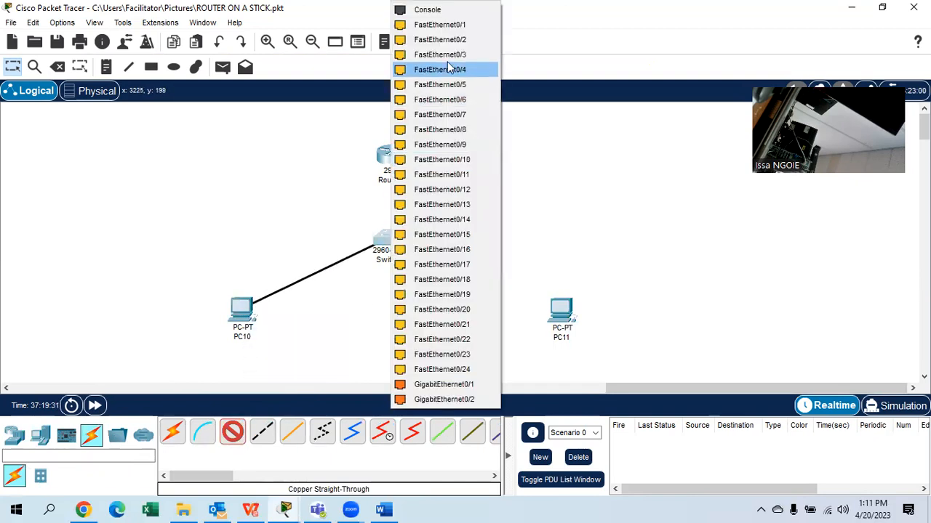
{"action": "left_click", "coordinate": [439, 25]}
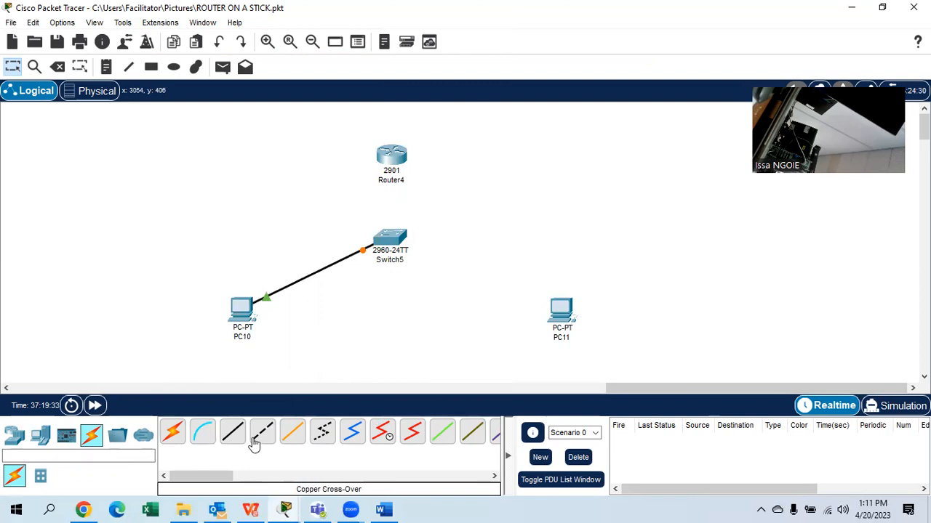
Step: Connect PC11's FastEthernet0 to the switch's FastEthernet0/2 with a copper straight-through cable
{"action": "left_click", "coordinate": [232, 432]}
{"action": "left_click", "coordinate": [568, 314]}
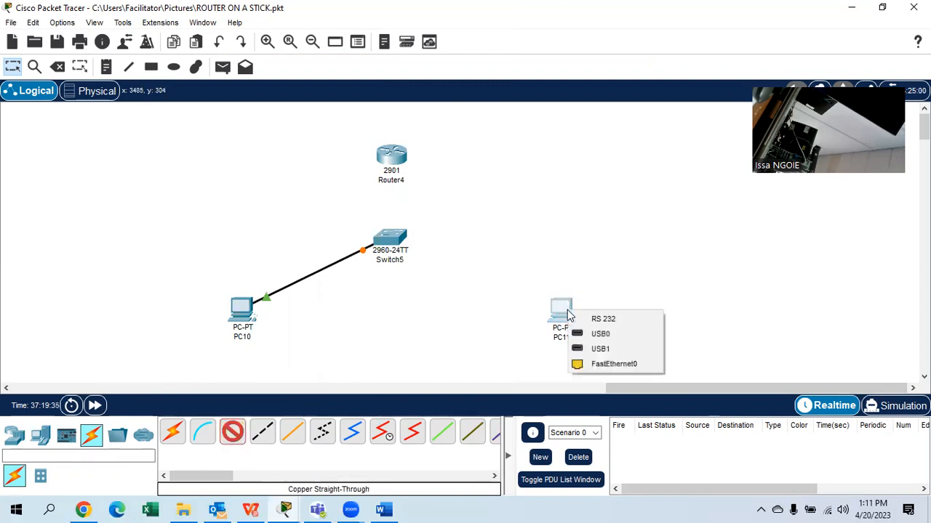
{"action": "left_click", "coordinate": [603, 364]}
{"action": "left_click", "coordinate": [391, 242]}
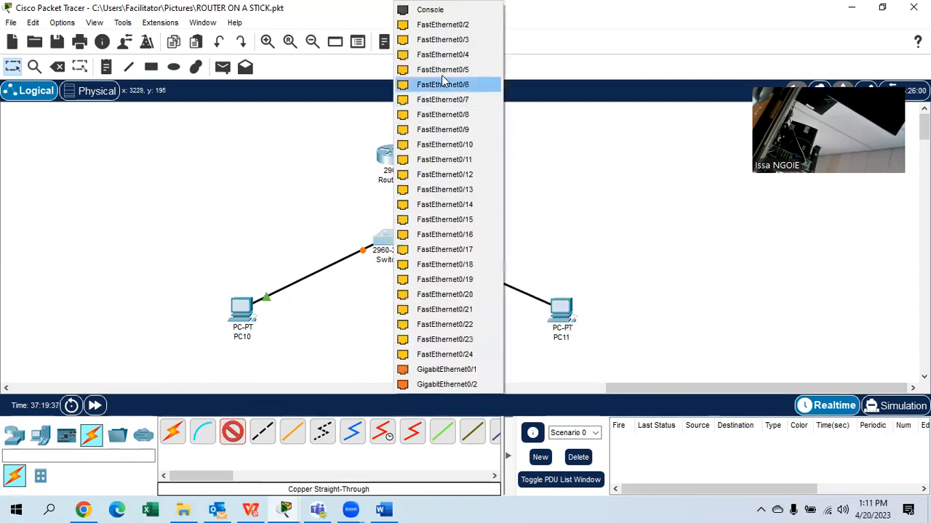
{"action": "left_click", "coordinate": [450, 26]}
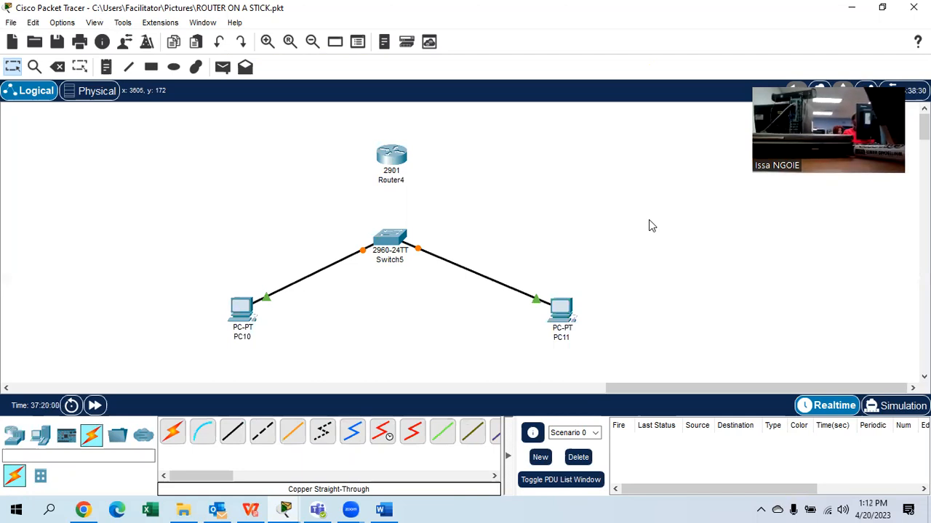
Step: Enable the preference to always show port labels in the logical workspace
{"action": "left_click", "coordinate": [63, 25]}
{"action": "left_click", "coordinate": [87, 40]}
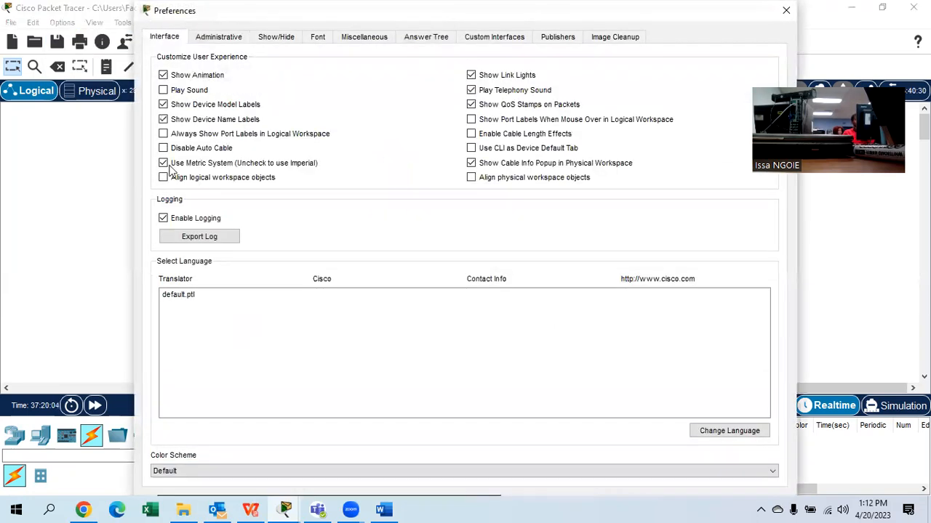
{"action": "left_click", "coordinate": [165, 134]}
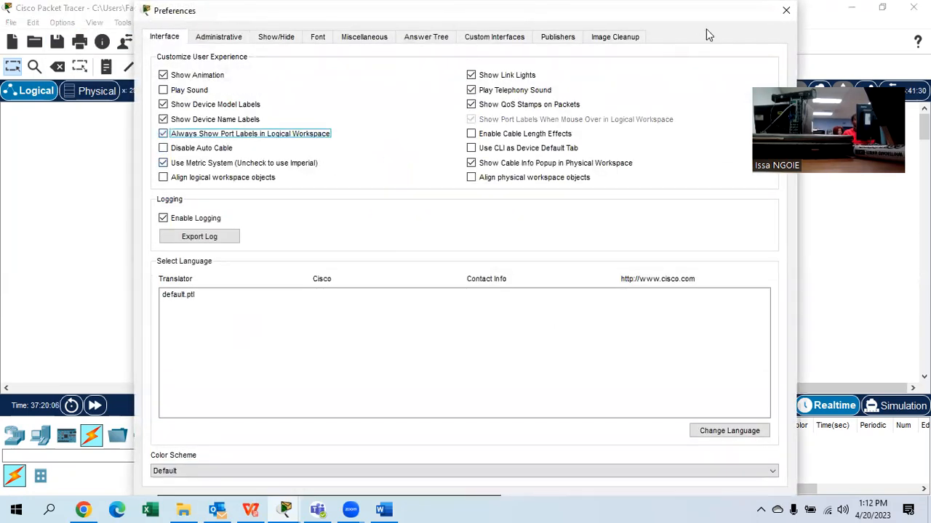
{"action": "left_click", "coordinate": [786, 11]}
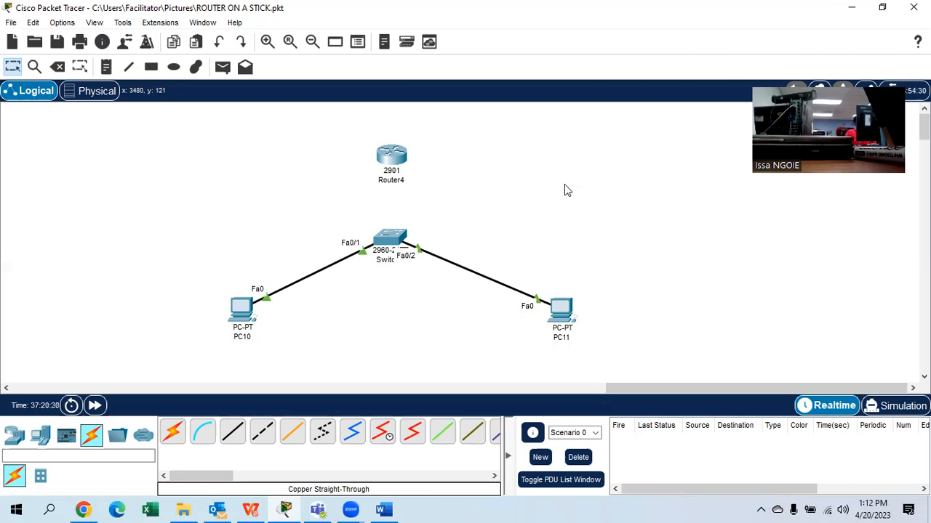
Step: Connect the switch's GigabitEthernet0/1 to the router's GigabitEthernet0/0 with a straight-through cable, and move the router farther above the switch
{"action": "left_click", "coordinate": [233, 432]}
{"action": "left_click", "coordinate": [391, 245]}
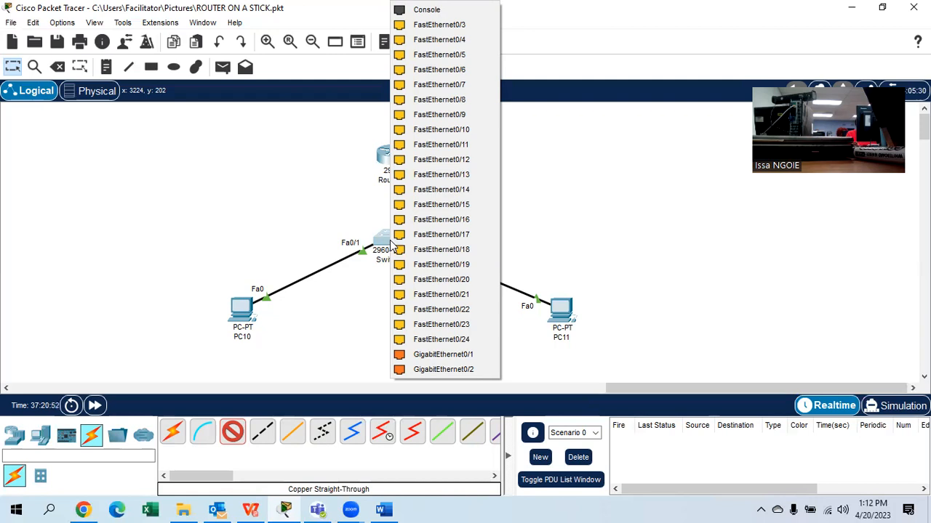
{"action": "left_click", "coordinate": [445, 355]}
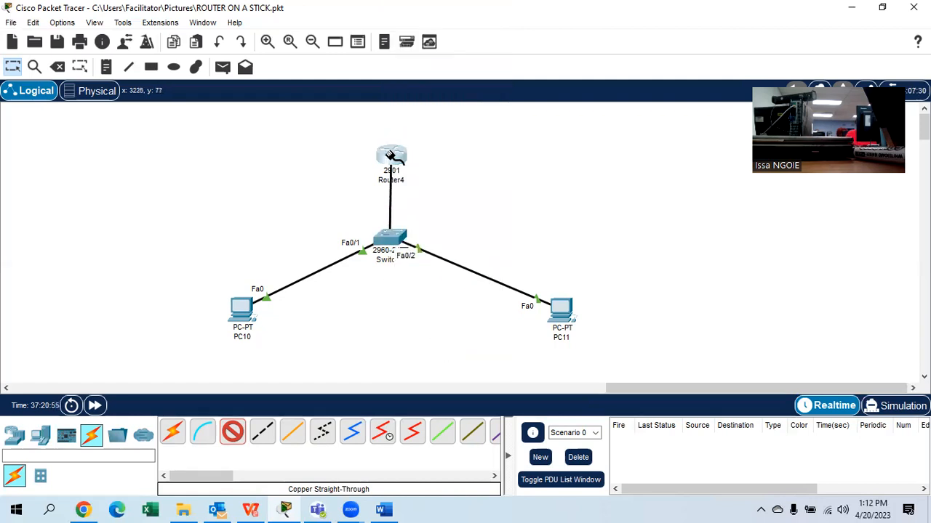
{"action": "left_click", "coordinate": [391, 157]}
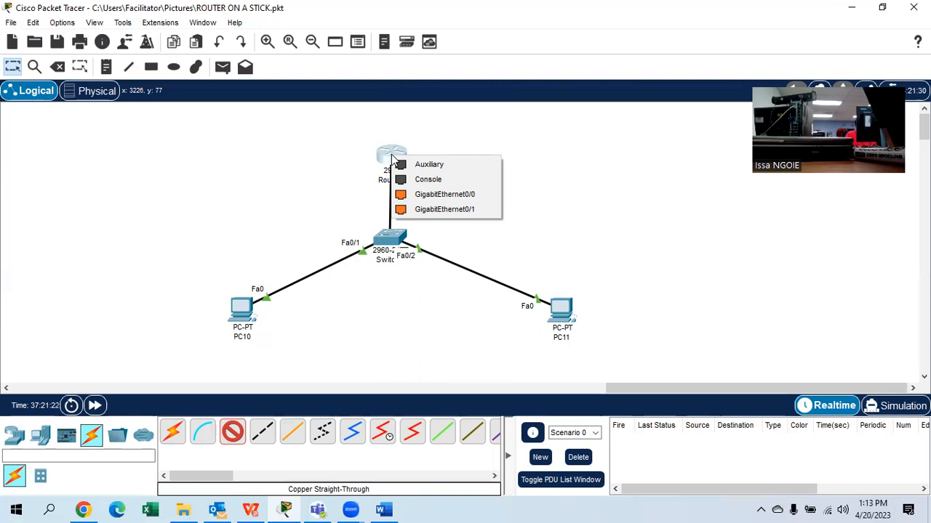
{"action": "left_click", "coordinate": [420, 195]}
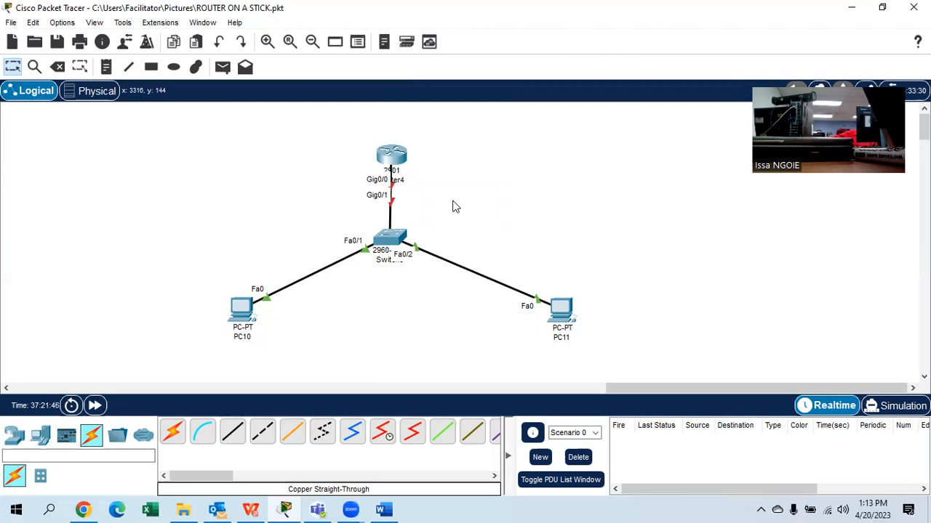
{"action": "left_click_drag", "start_coordinate": [392, 162], "coordinate": [388, 126]}
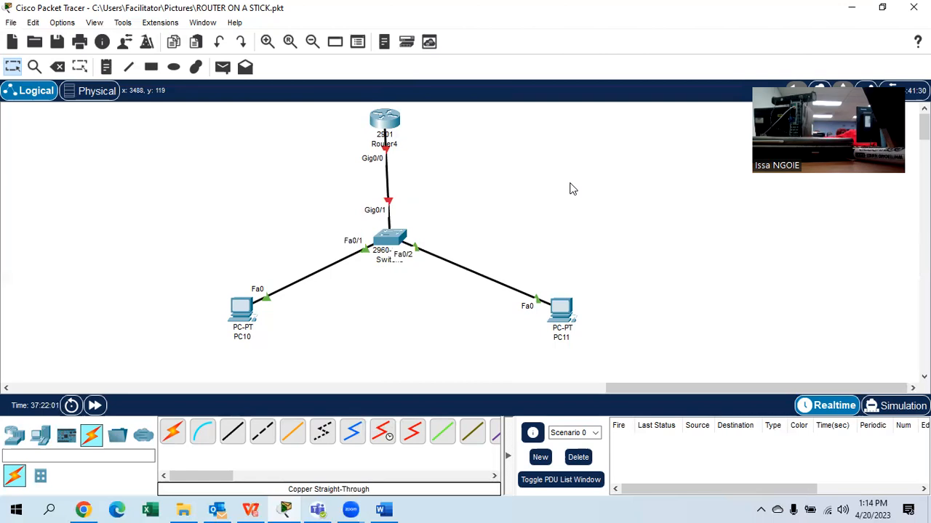
Step: Draw a cyan-filled rectangle with a black outline around PC10
{"action": "left_click", "coordinate": [151, 66]}
{"action": "left_click", "coordinate": [413, 117]}
{"action": "left_click", "coordinate": [518, 108]}
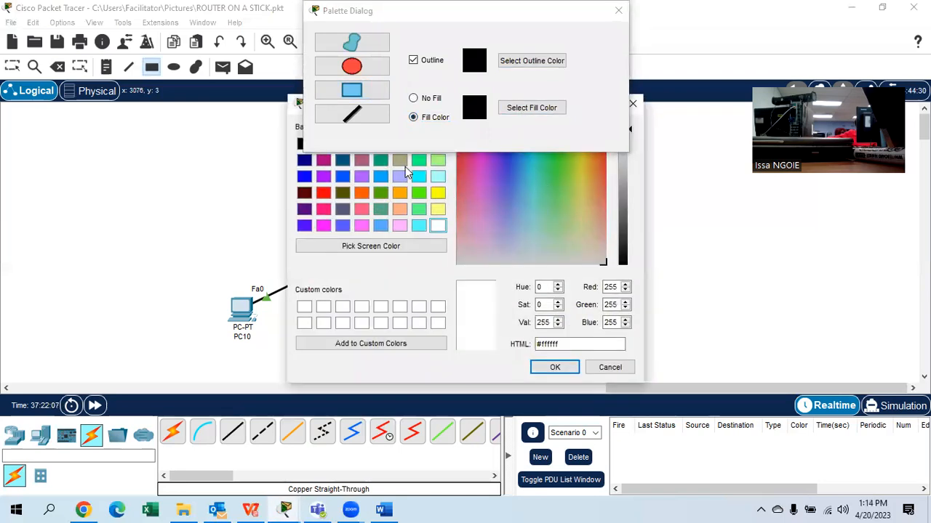
{"action": "left_click", "coordinate": [419, 176]}
{"action": "left_click", "coordinate": [554, 367]}
{"action": "left_click_drag", "start_coordinate": [181, 252], "coordinate": [330, 372]}
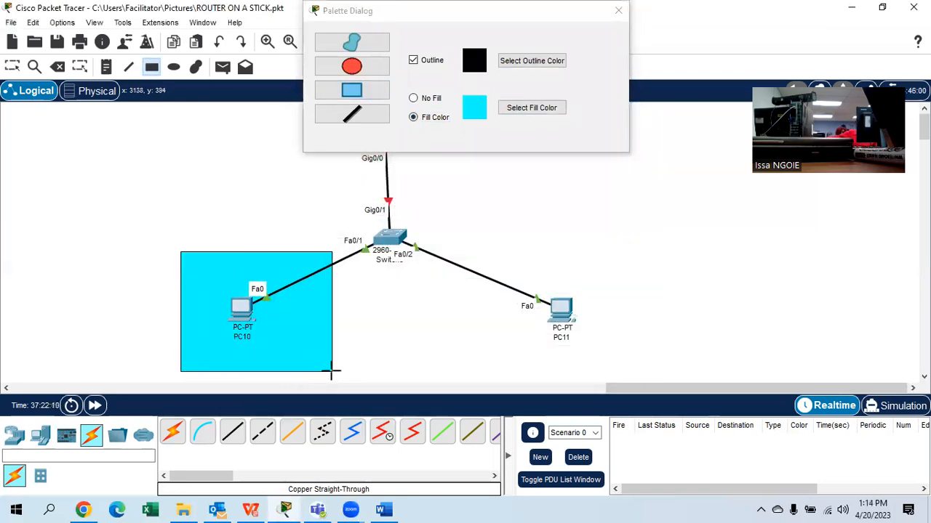
Step: Draw a yellow-filled (#ffff00) rectangle with a black outline around PC11 and close the drawing palette
{"action": "left_click", "coordinate": [508, 109]}
{"action": "left_click", "coordinate": [438, 193]}
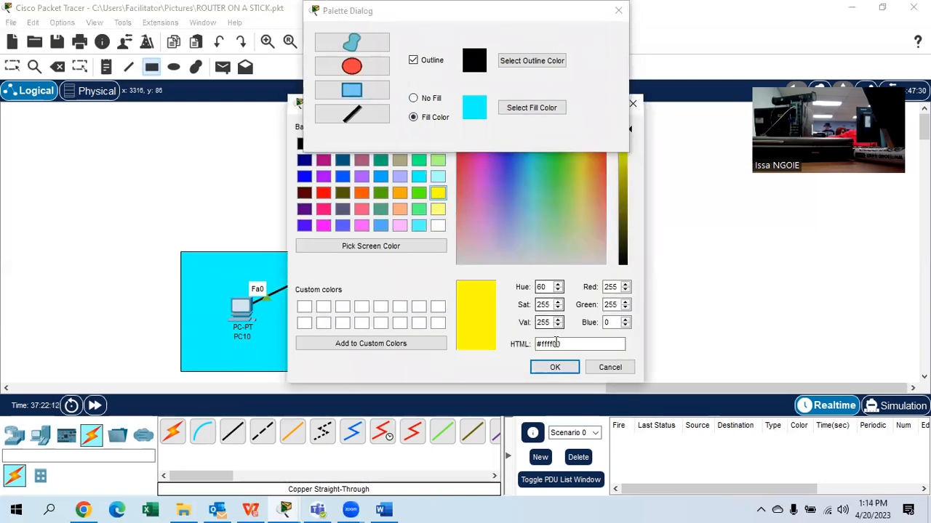
{"action": "left_click", "coordinate": [555, 368]}
{"action": "left_click_drag", "start_coordinate": [486, 244], "coordinate": [647, 367]}
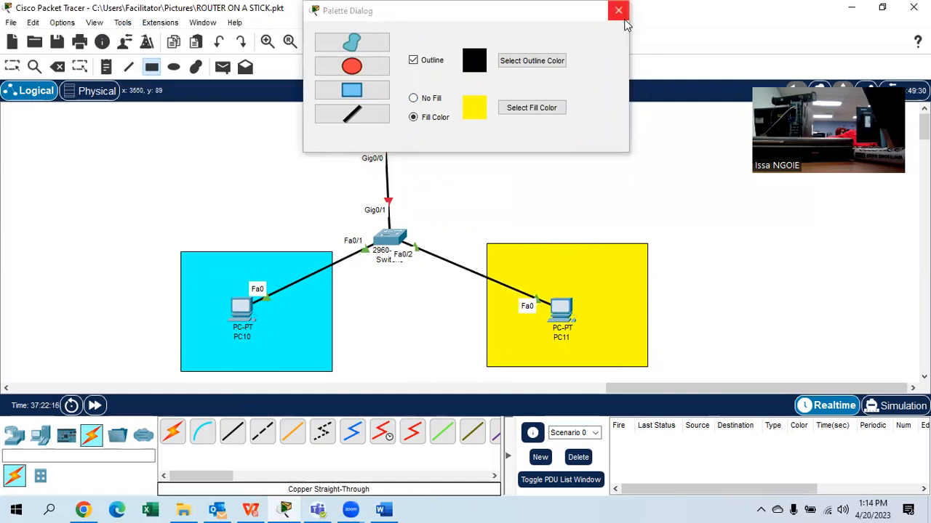
{"action": "left_click", "coordinate": [618, 11]}
Step: Place a note reading "192.168.1.0/24" above PC10 inside the cyan rectangle
{"action": "left_click", "coordinate": [107, 69]}
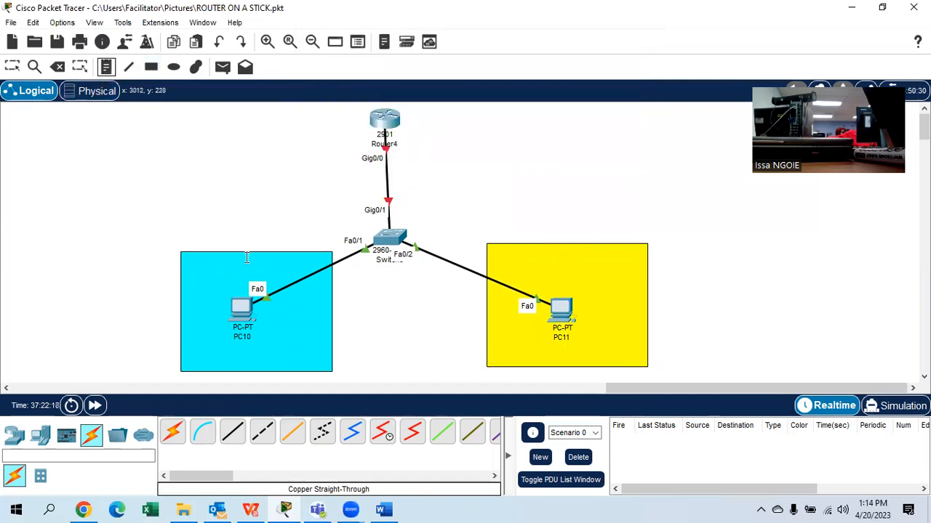
{"action": "left_click", "coordinate": [247, 262]}
{"action": "type", "text": "192.1"}
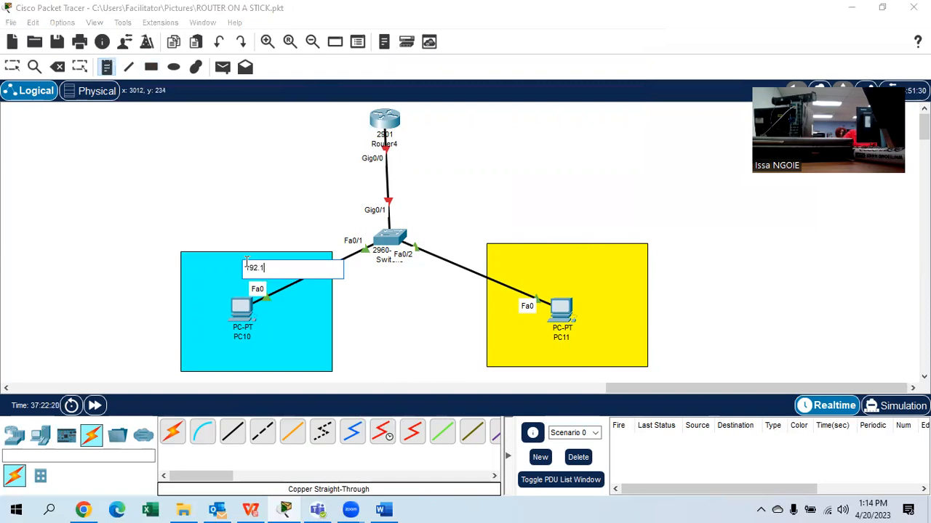
{"action": "type", "text": "68.1."}
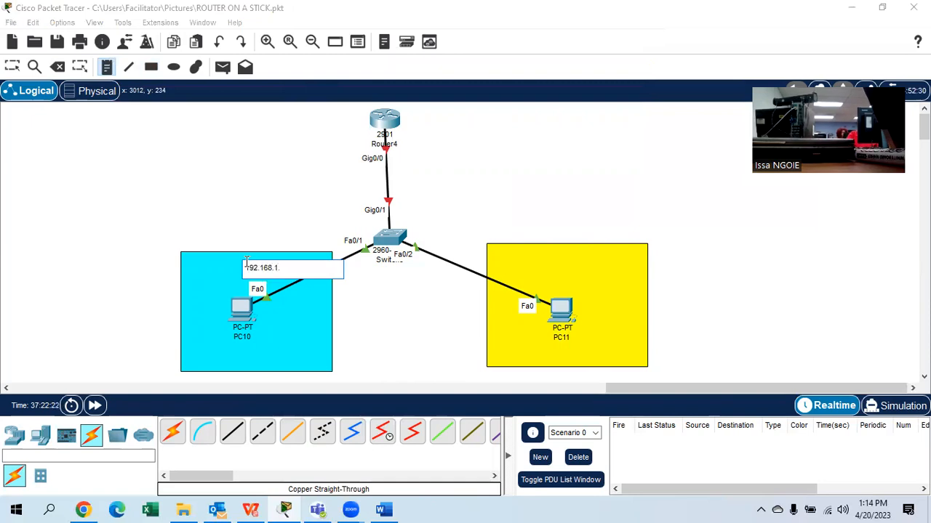
{"action": "type", "text": "0/24"}
Step: Place a note reading "192.168.2.0/24" above PC11 inside the yellow rectangle
{"action": "left_click", "coordinate": [540, 258]}
{"action": "type", "text": "192.168.2"}
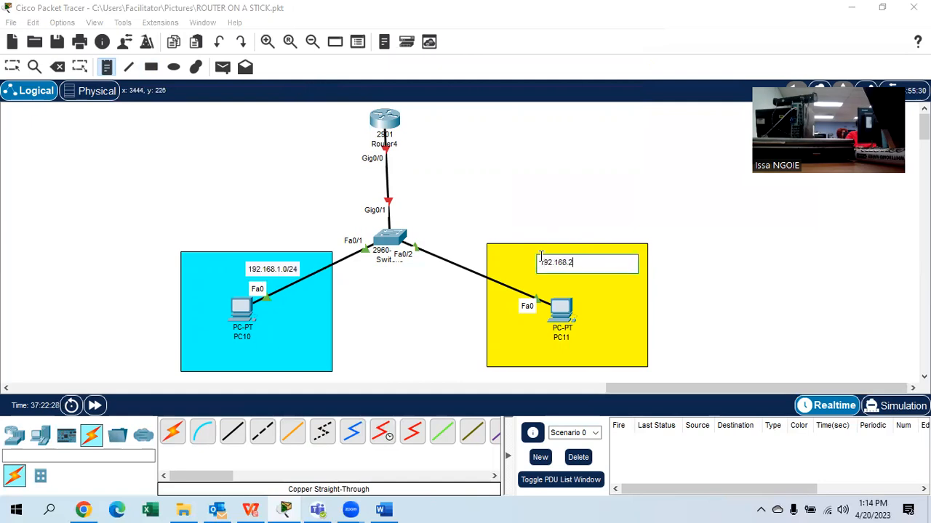
{"action": "type", "text": ".0/24"}
{"action": "left_click", "coordinate": [12, 70]}
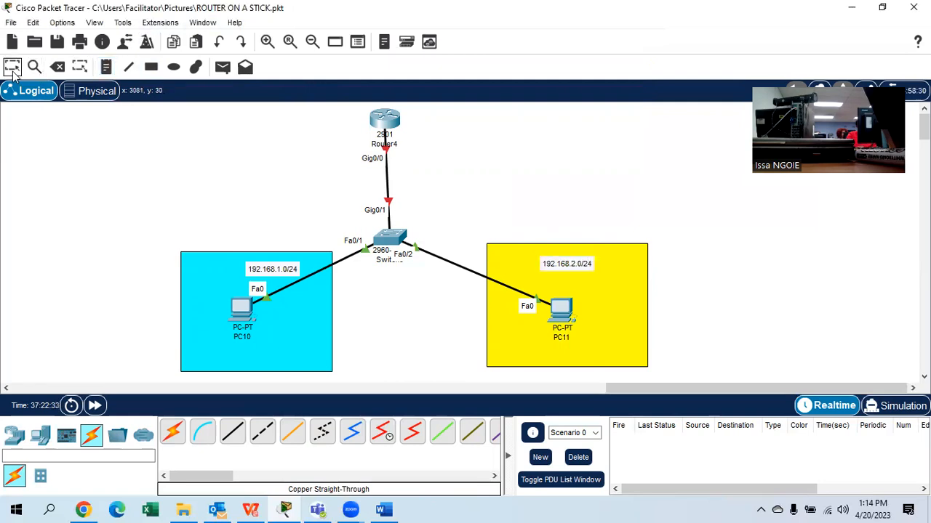
Step: Place a note below PC10 in the cyan rectangle reading "vlan 10" with "IT" on a line underneath
{"action": "left_click", "coordinate": [105, 67]}
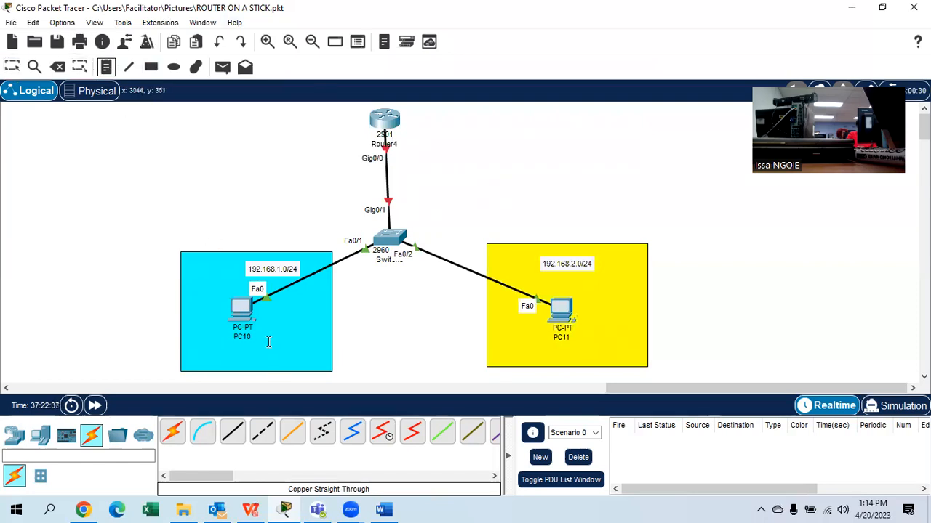
{"action": "left_click", "coordinate": [268, 343]}
{"action": "type", "text": "Vlan 10"}
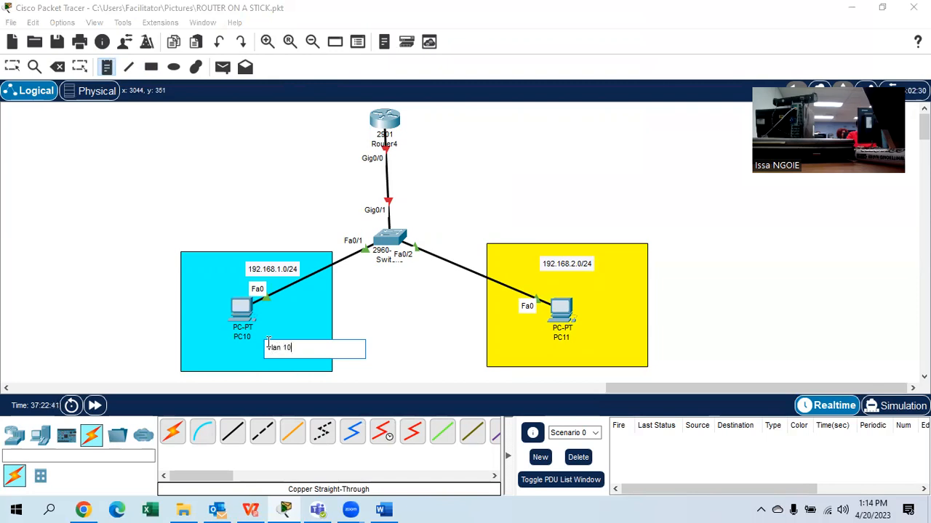
{"action": "key", "text": "Return"}
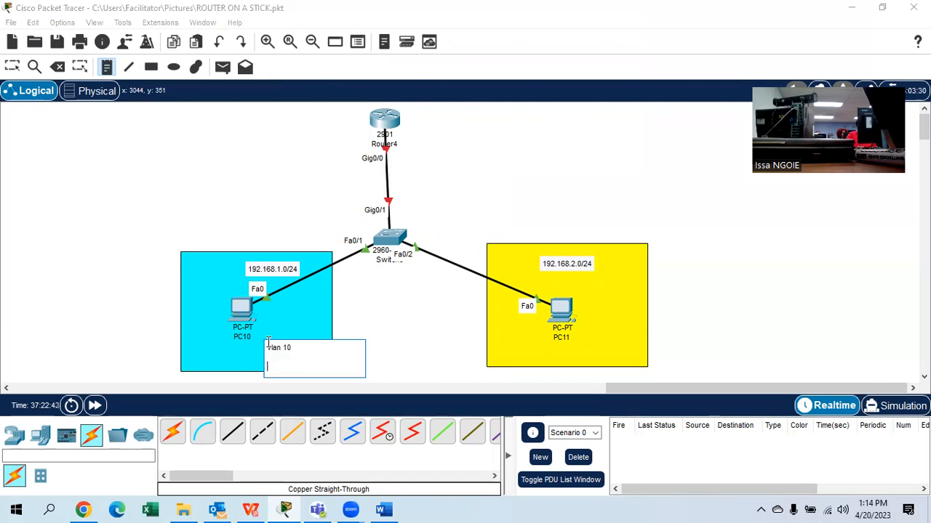
{"action": "type", "text": "n"}
Step: Place a note beside PC11 in the yellow rectangle reading "VLAN 20" with "HR" on the second line
{"action": "left_click", "coordinate": [605, 329]}
{"action": "type", "text": "VLAN 20"}
{"action": "key", "text": "Return"}
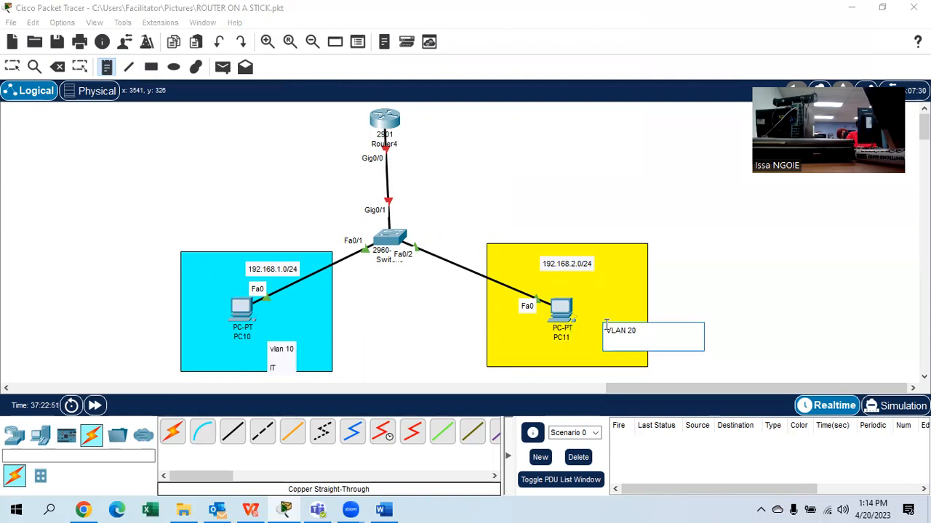
{"action": "type", "text": "IT"}
{"action": "key", "text": "BackSpace"}
{"action": "key", "text": "BackSpace"}
{"action": "type", "text": "HR"}
{"action": "left_click", "coordinate": [13, 68]}
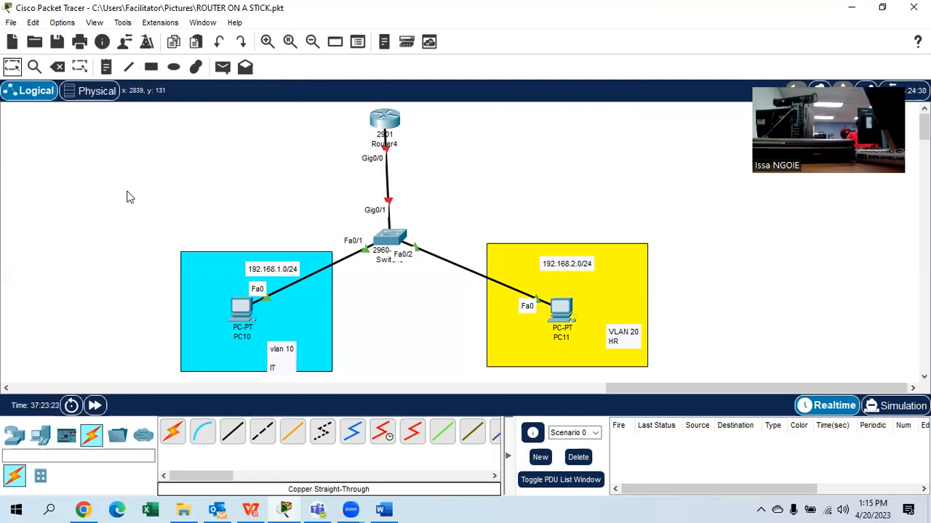
Step: Start a checklist note in the empty area left of the router with "STEP 1: ASSIGNS COMPUTERS IP"
{"action": "left_click", "coordinate": [107, 67]}
{"action": "left_click", "coordinate": [76, 138]}
{"action": "type", "text": "SPET"}
{"action": "key", "text": "BackSpace"}
{"action": "key", "text": "BackSpace"}
{"action": "key", "text": "BackSpace"}
{"action": "key", "text": "BackSpace"}
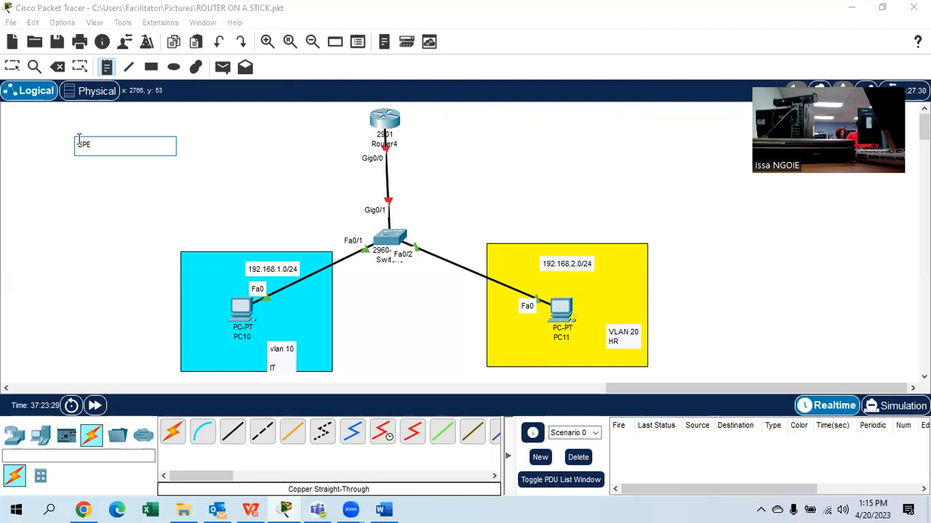
{"action": "type", "text": "STEP 1: ASSIGNS PC"}
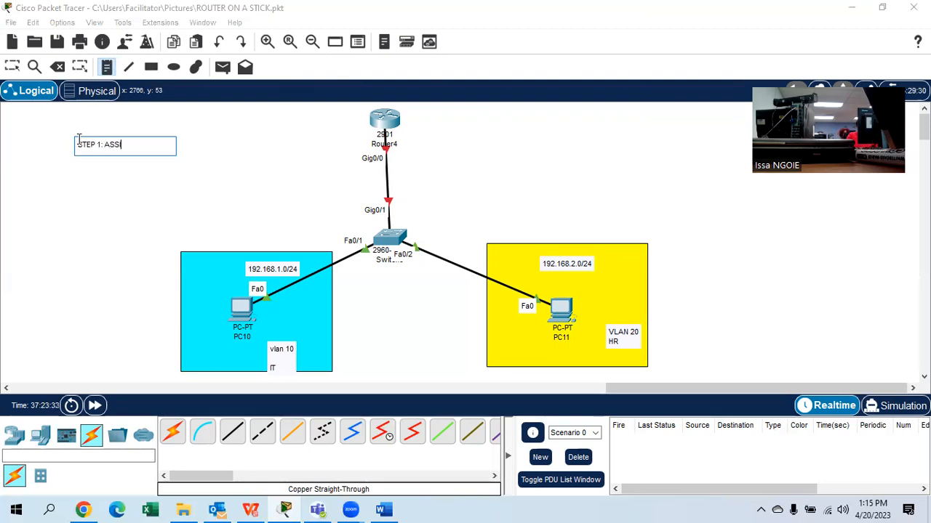
{"action": "key", "text": "BackSpace"}
{"action": "key", "text": "BackSpace"}
{"action": "type", "text": "COMPIUTERS IP"}
Step: Add "STEP 2 : CREATING VLANS AND NAME THEM" to the checklist note, separated by a blank line
{"action": "key", "text": "Return"}
{"action": "key", "text": "Return"}
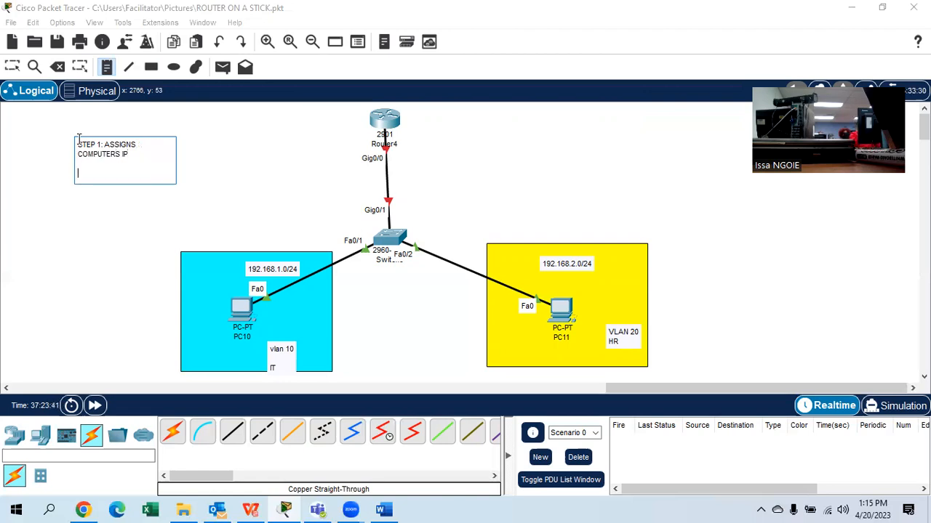
{"action": "type", "text": "STEP 2 :"}
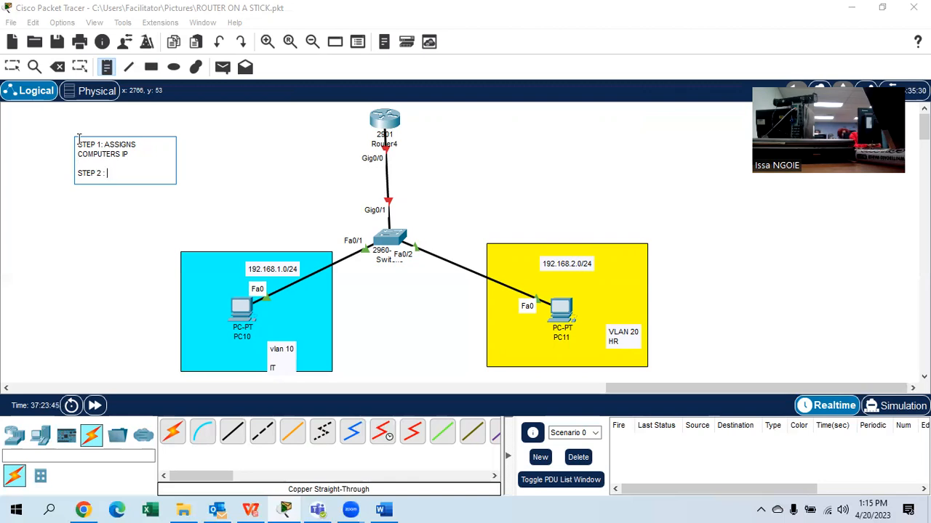
{"action": "type", "text": "CREATING VLANS AND NAME THEM"}
Step: Add "STEP3 : ASSIGNS INTERFACES TO VLANS" to the checklist note after a blank line
{"action": "key", "text": "Return"}
{"action": "key", "text": "Return"}
{"action": "type", "text": "STEP3 "}
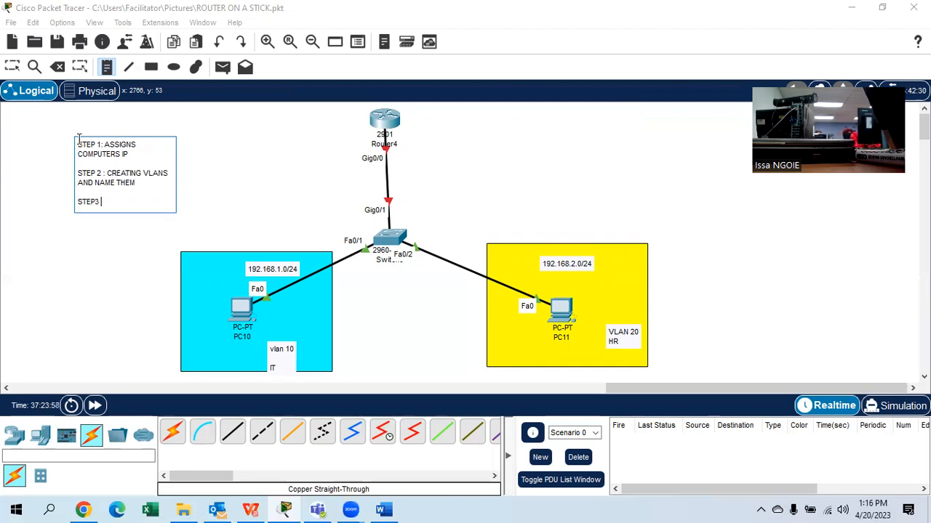
{"action": "type", "text": ": ASSIGNS INTERFACES TO VLANS"}
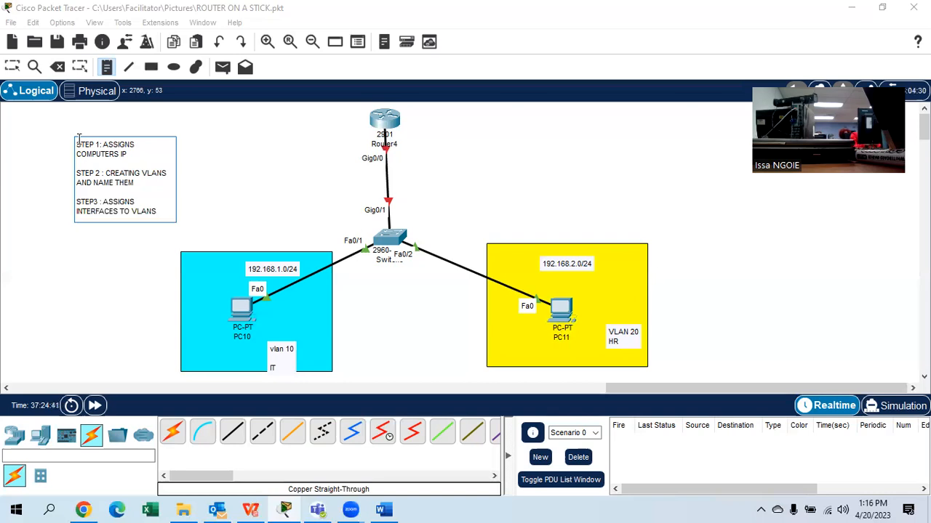
Step: Add "STEP 4: PORT FROM THE SWITCH TO ROUTER MUST BE A TRUNK" to the checklist note after a blank line
{"action": "key", "text": "Return"}
{"action": "key", "text": "Return"}
{"action": "type", "text": "STEP 4:"}
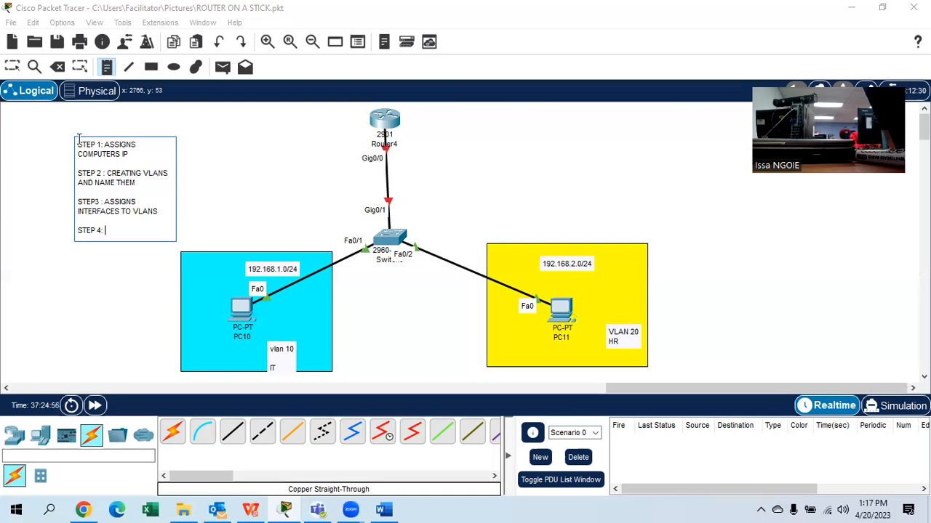
{"action": "type", "text": "PORT FROM THE SWITCH TO ROUTER"}
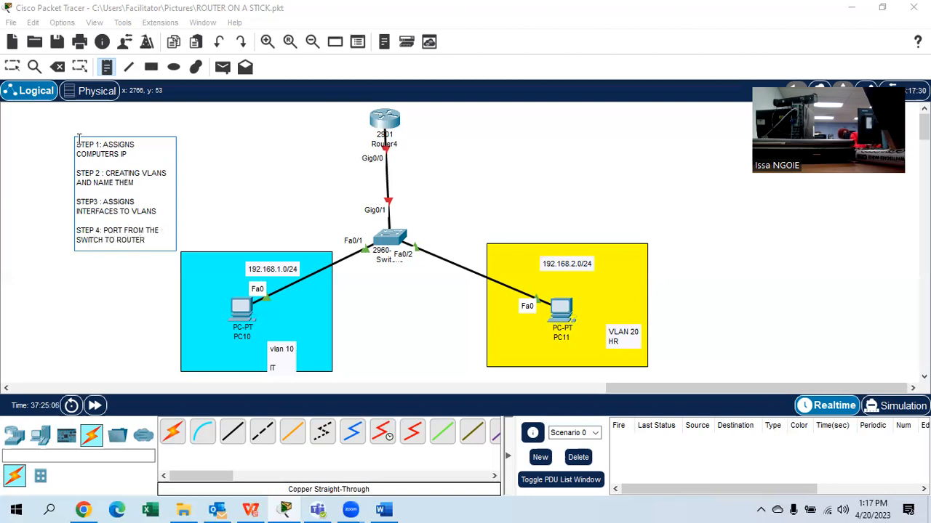
{"action": "type", "text": " MUST BE A TRUNK"}
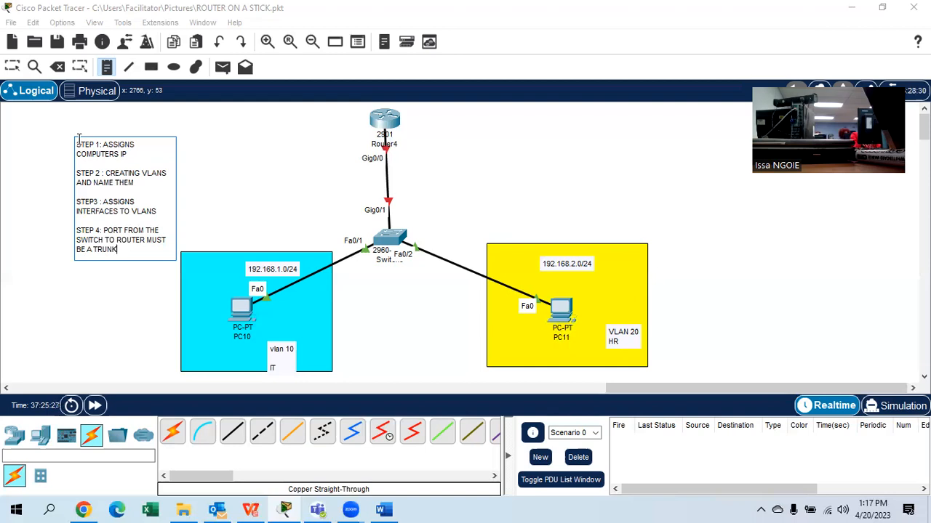
Step: Add "STEP 5 : INTERFACE FROM THE ROUTER MUST BE ON" to the checklist note after a blank line
{"action": "key", "text": "Return"}
{"action": "key", "text": "Return"}
{"action": "type", "text": "STEP 5"}
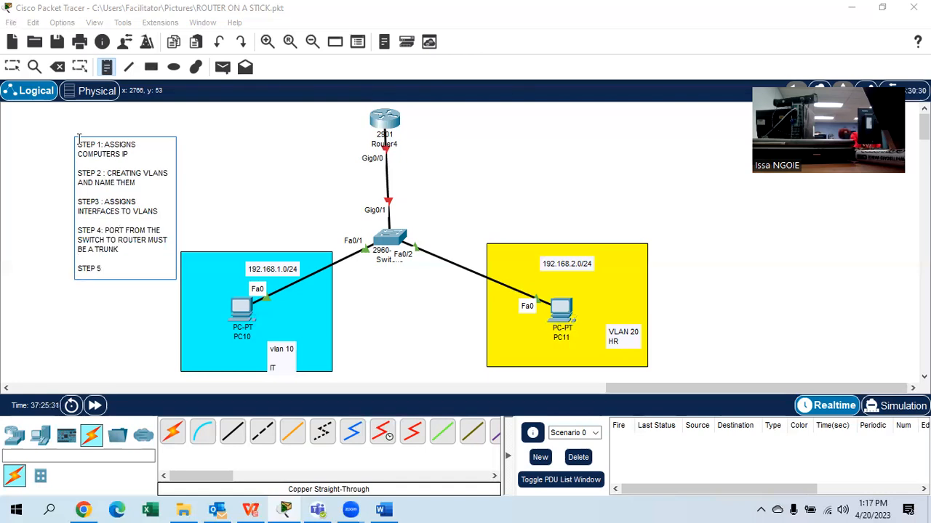
{"action": "type", "text": " :"}
{"action": "type", "text": "INTERFC"}
{"action": "key", "text": "BackSpace"}
{"action": "type", "text": "ACE FR"}
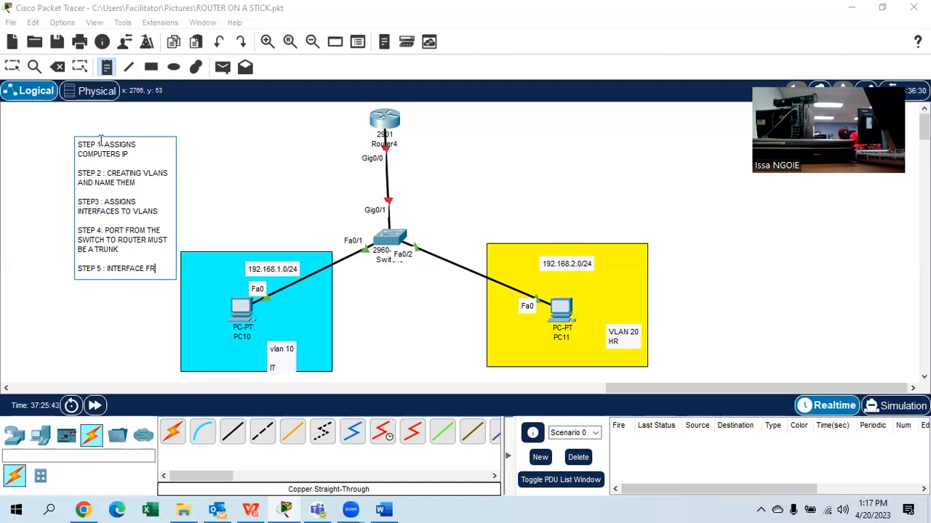
{"action": "type", "text": "OM THE ROUTE"}
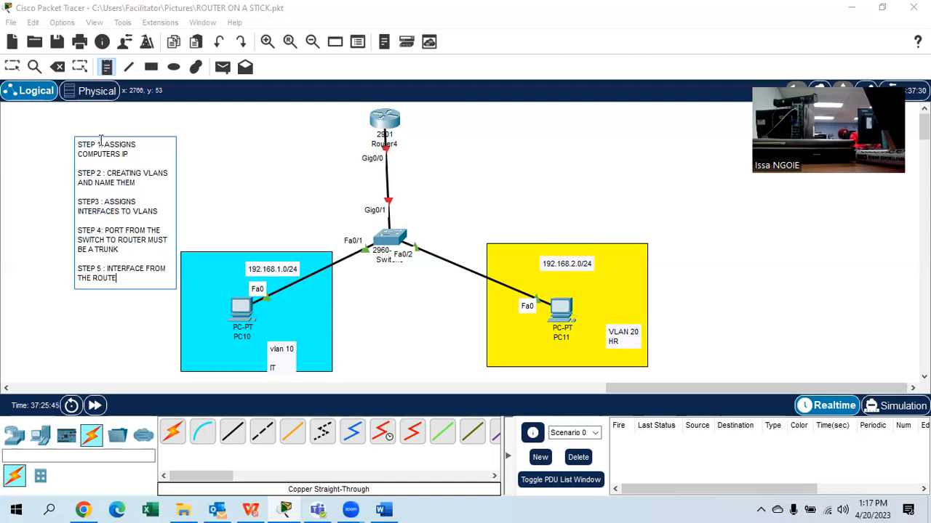
{"action": "type", "text": "R MUST BE ON"}
Step: Add "STEP 6 : FROMTHE ROUTER'S INTERFACE YOU HAVE TO CREATE A SUB-INTERFACES" to the checklist note after a blank line
{"action": "key", "text": "Return"}
{"action": "key", "text": "Return"}
{"action": "type", "text": "STEP 6 :"}
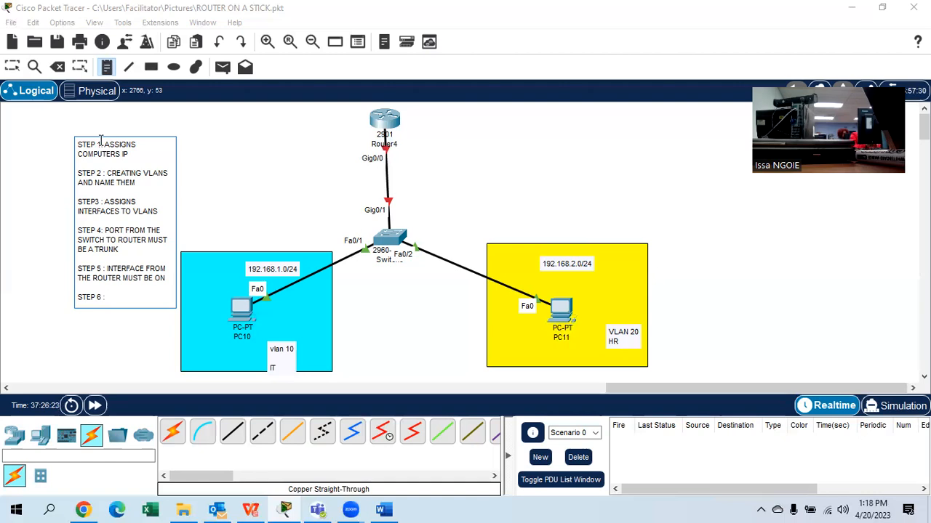
{"action": "type", "text": "FROMT"}
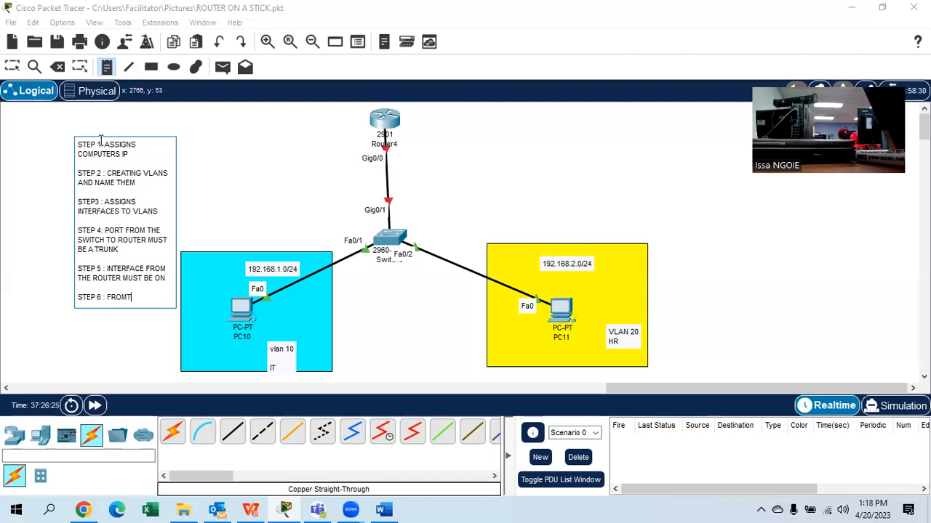
{"action": "type", "text": "HE ROUTER"}
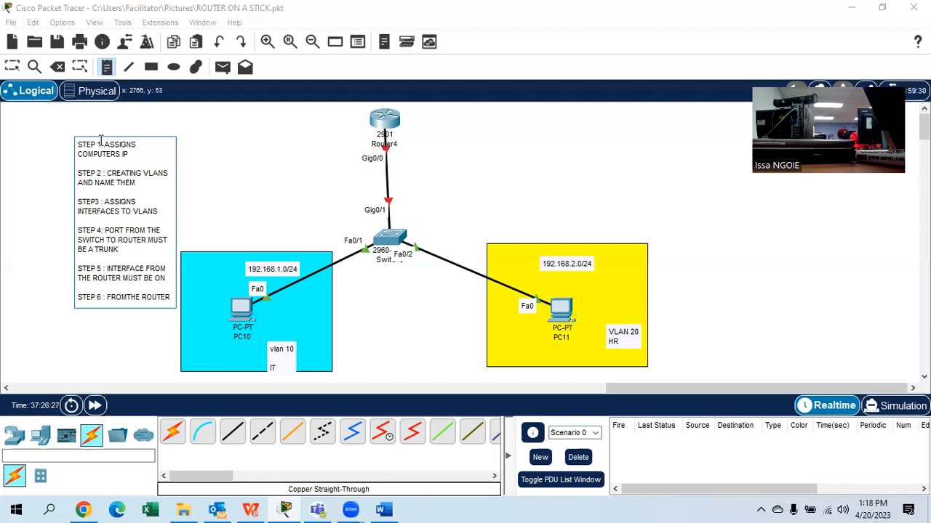
{"action": "type", "text": "'S INTE"}
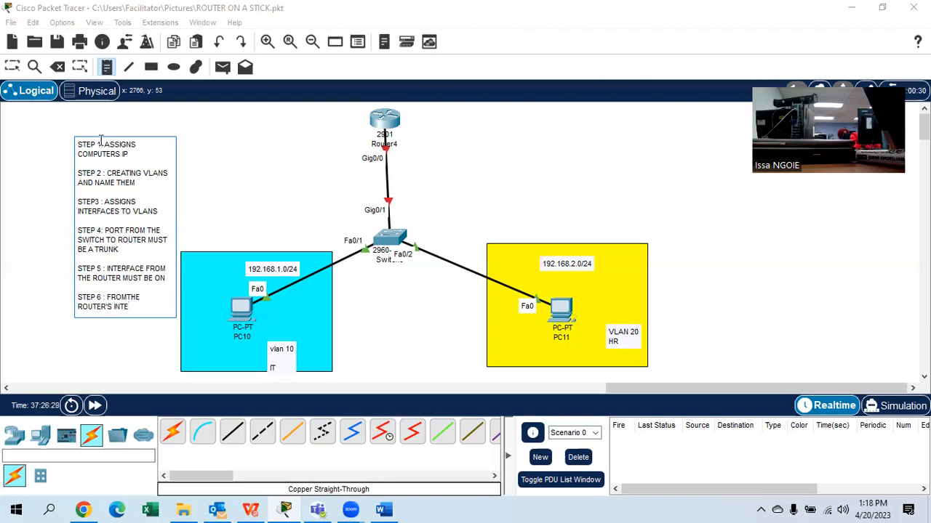
{"action": "type", "text": "RFACE YOU HAVE TO"}
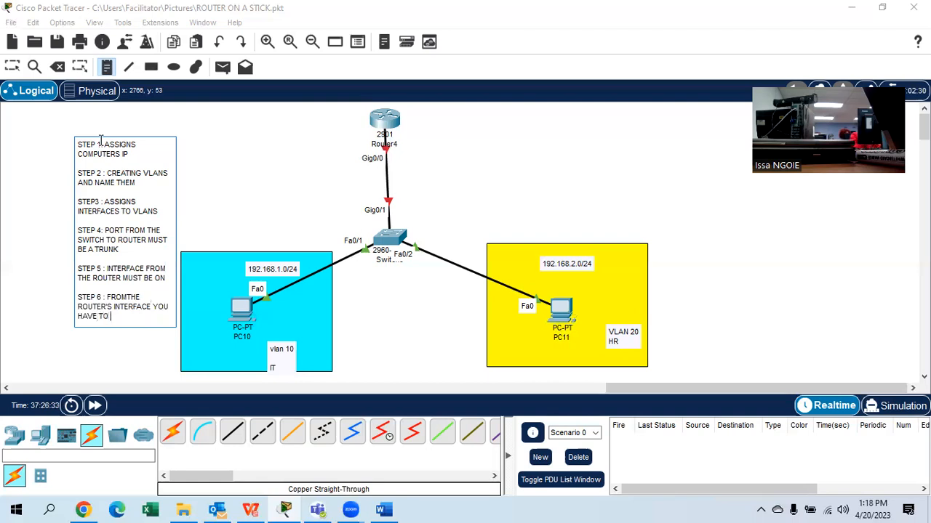
{"action": "type", "text": " CREATE A SUB-INTERFACES"}
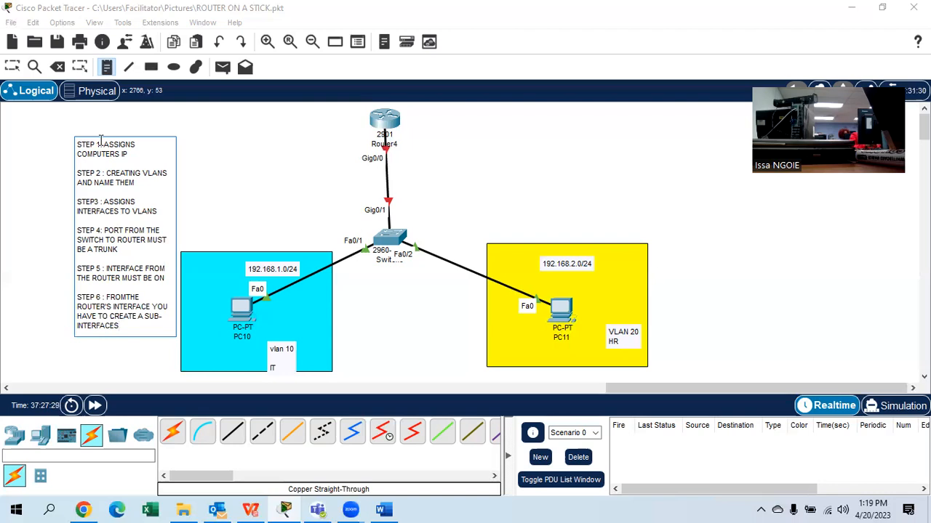
Step: Add "STEP 7: CONFIGURE THE ENCAPSUALTION" to the checklist note after a blank line
{"action": "key", "text": "Return"}
{"action": "key", "text": "Return"}
{"action": "type", "text": "STEP 7:"}
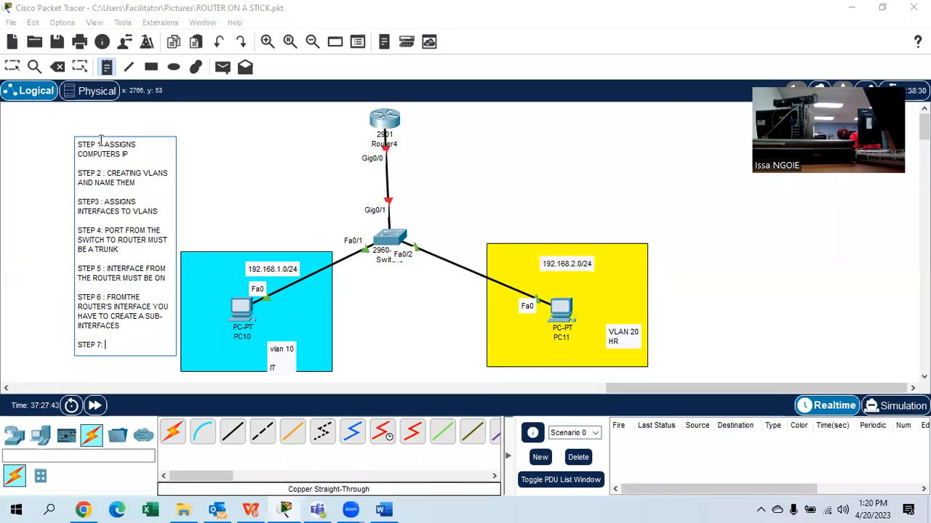
{"action": "type", "text": "CONFIGURE THE ENCA"}
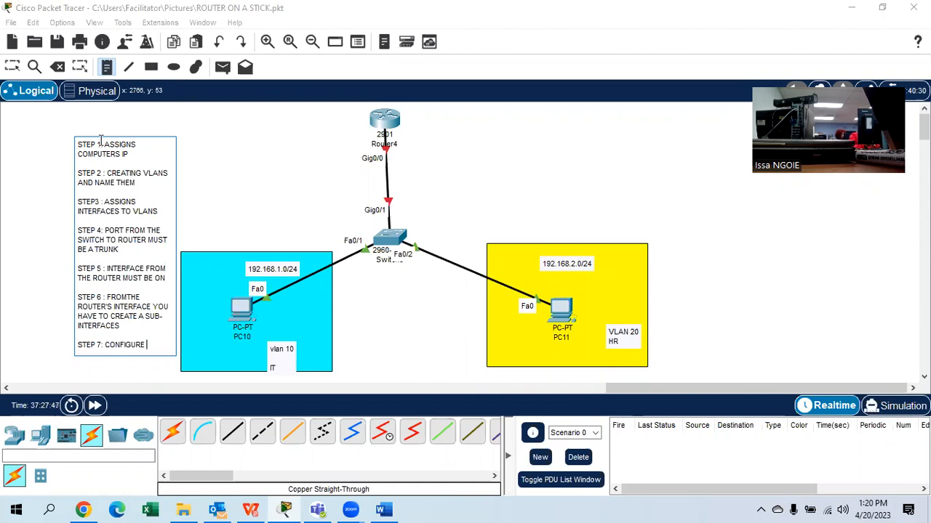
{"action": "type", "text": "PSUA"}
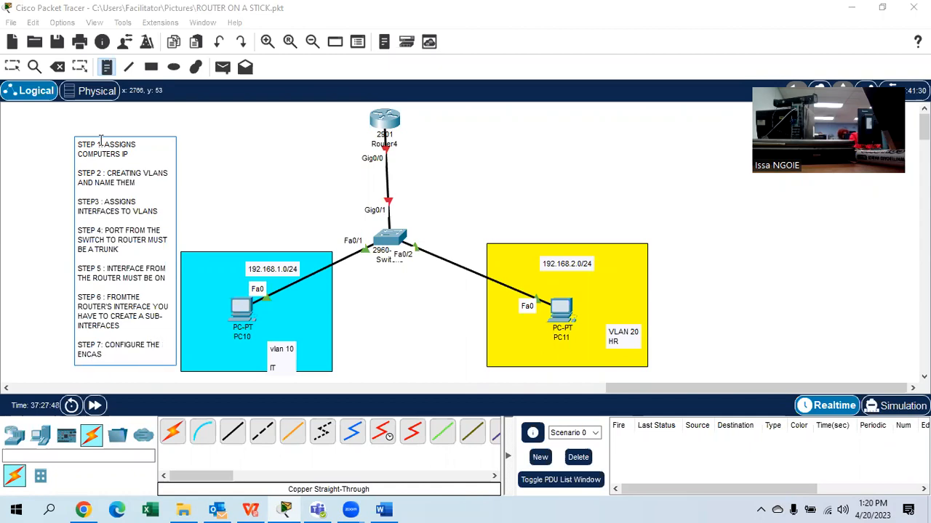
{"action": "type", "text": "LTION"}
Step: Add "STEP 8 : ASSIGNS IP TO SUB-INTERFACES" to the checklist note after a blank line
{"action": "key", "text": "Return"}
{"action": "key", "text": "Return"}
{"action": "type", "text": "STE"}
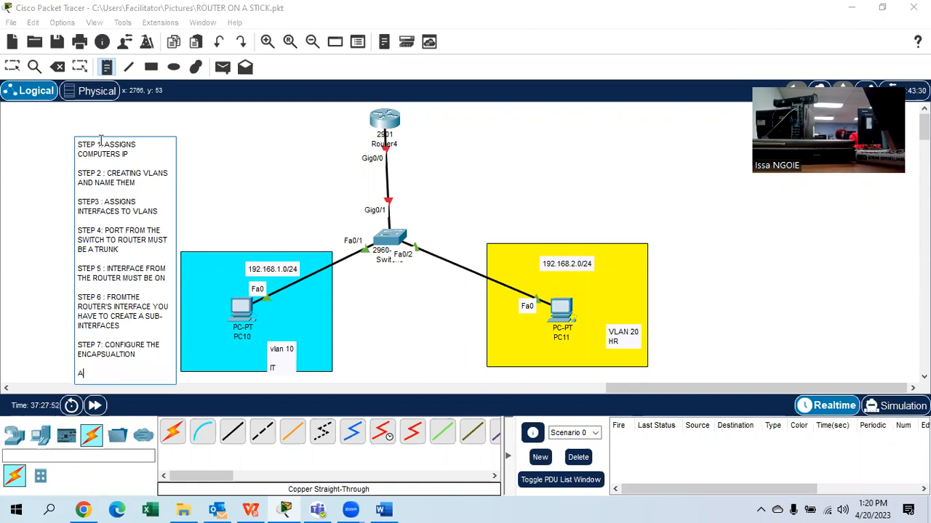
{"action": "type", "text": "P 8 :"}
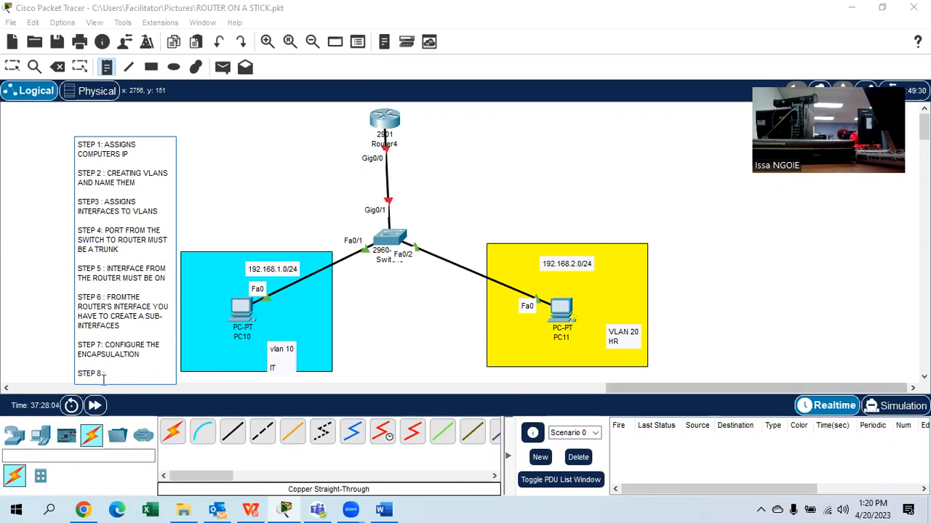
{"action": "type", "text": "ASSIGNS IP "}
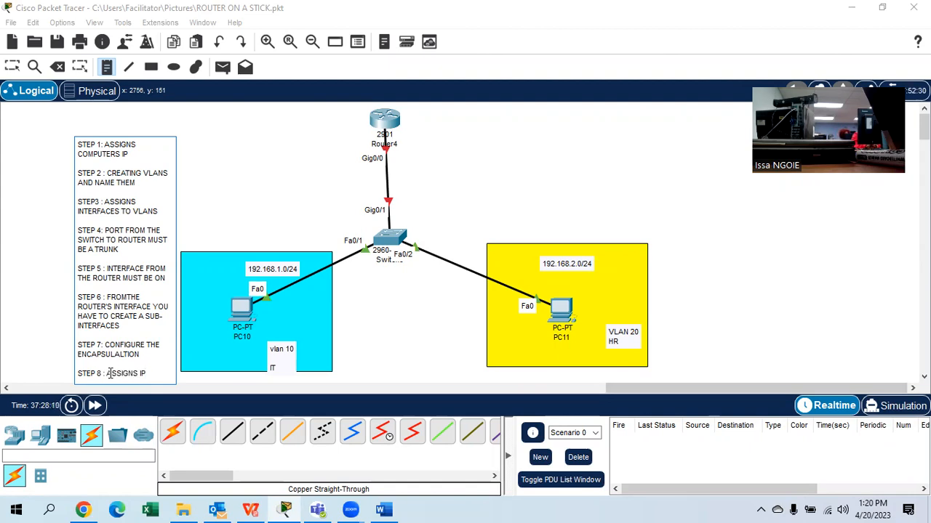
{"action": "type", "text": "TO SUB"}
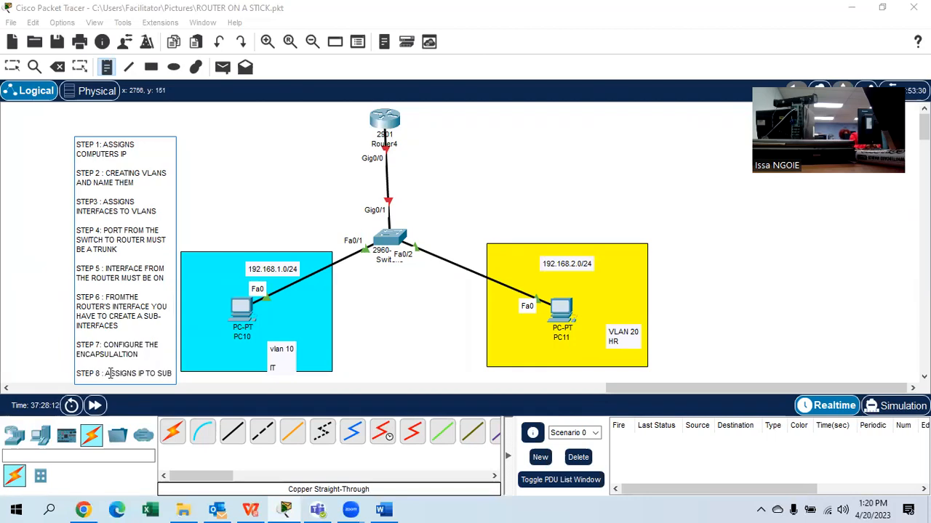
{"action": "type", "text": "-"}
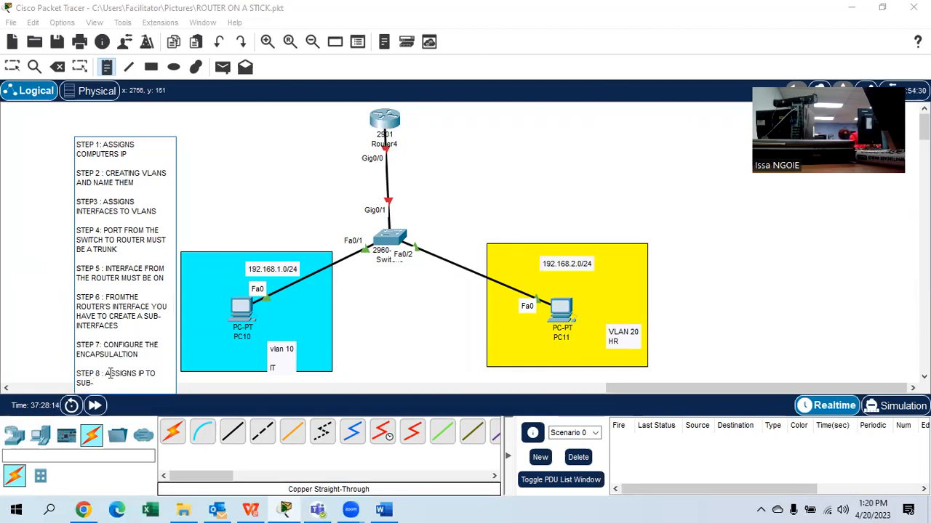
{"action": "type", "text": "INTERFACES"}
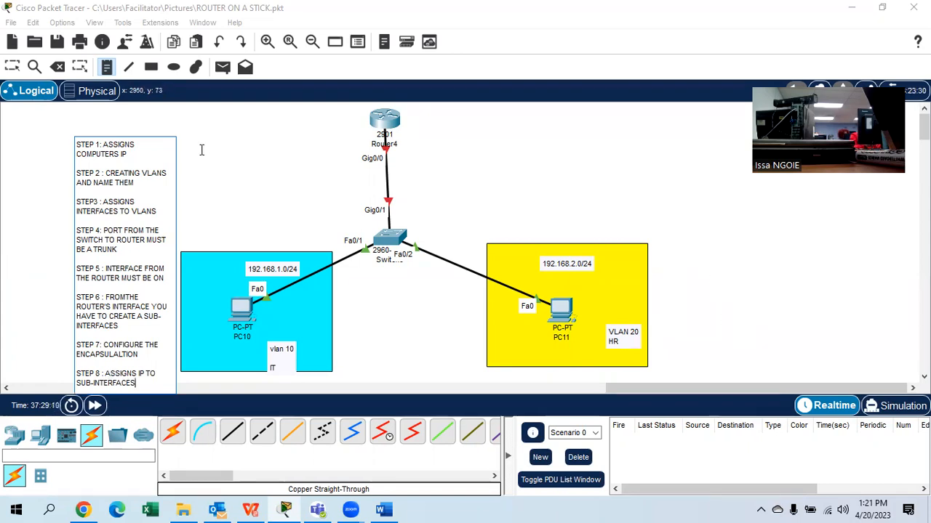
Step: Finish editing the checklist note and move it up and left, clear of the switch and the blue PC10 area
{"action": "left_click", "coordinate": [13, 69]}
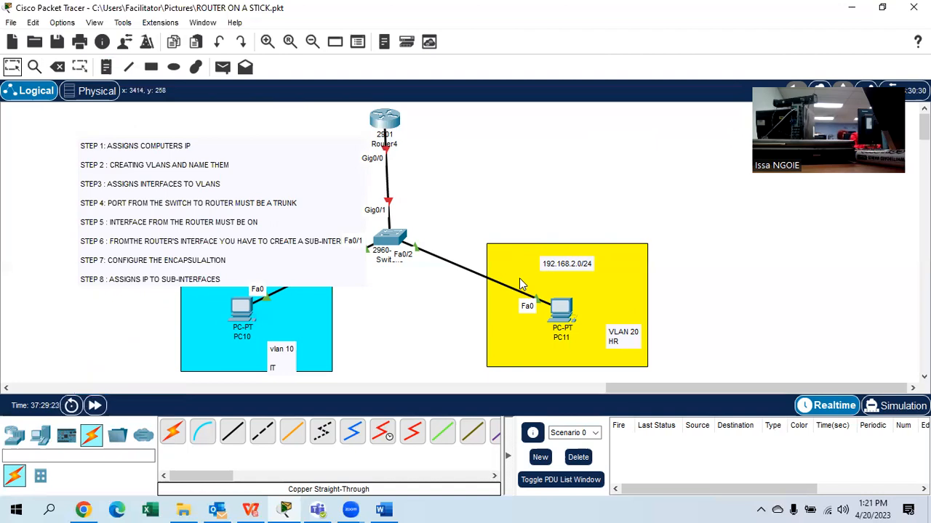
{"action": "left_click", "coordinate": [160, 188]}
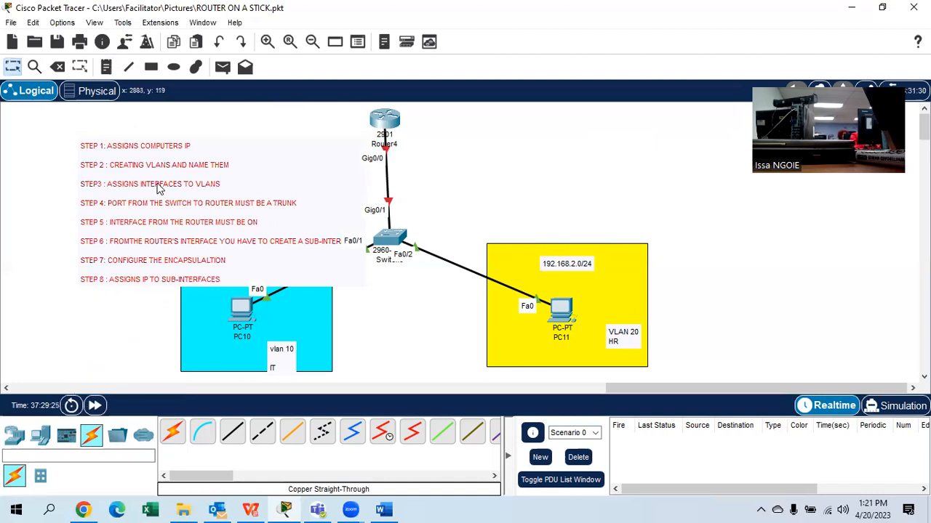
{"action": "left_click_drag", "start_coordinate": [160, 188], "coordinate": [113, 191]}
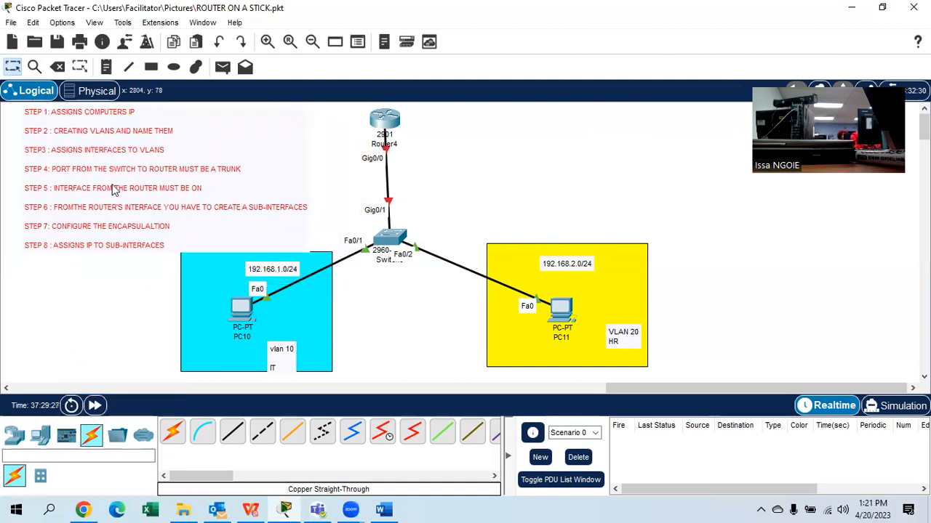
Step: Configure PC10 with static IPv4 address 192.168.1.2, subnet mask 255.255.255.0 and default gateway 192.168.1.1
{"action": "left_click", "coordinate": [240, 307]}
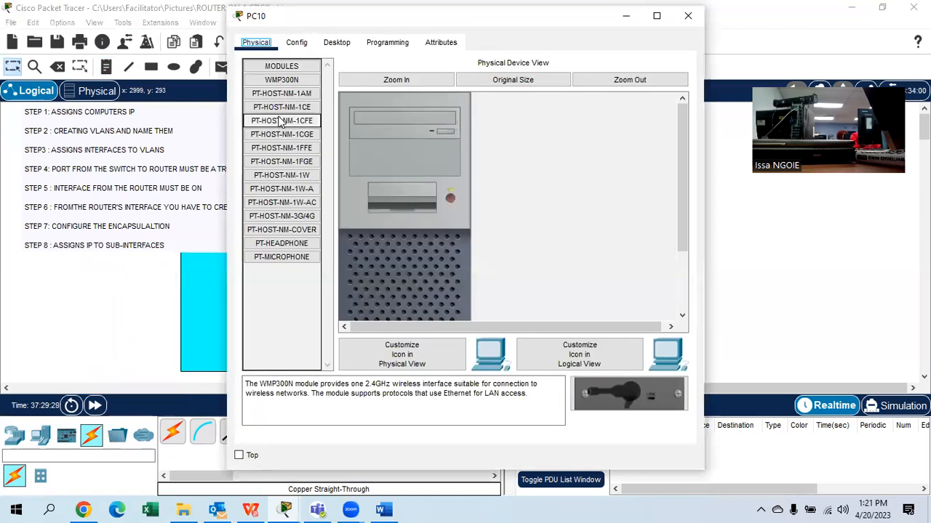
{"action": "left_click", "coordinate": [337, 42]}
{"action": "left_click", "coordinate": [304, 82]}
{"action": "left_click", "coordinate": [483, 137]}
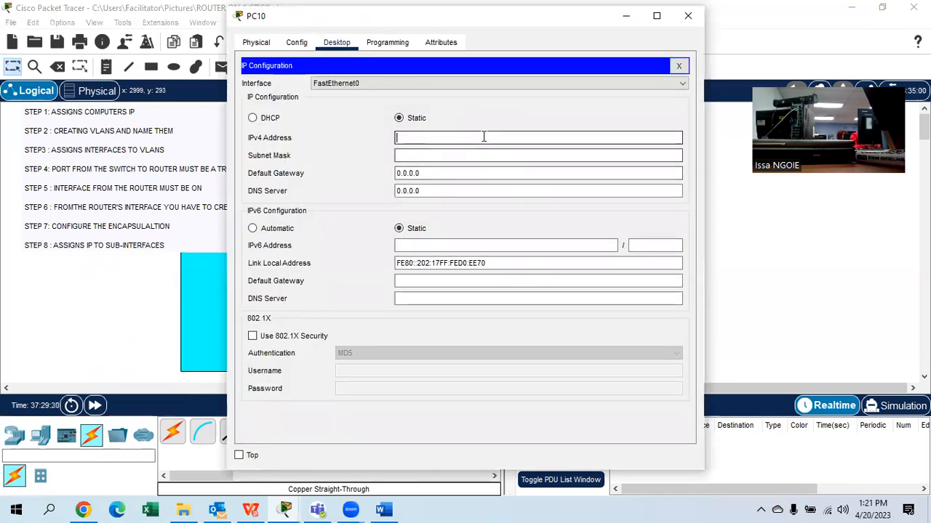
{"action": "type", "text": "192.1638"}
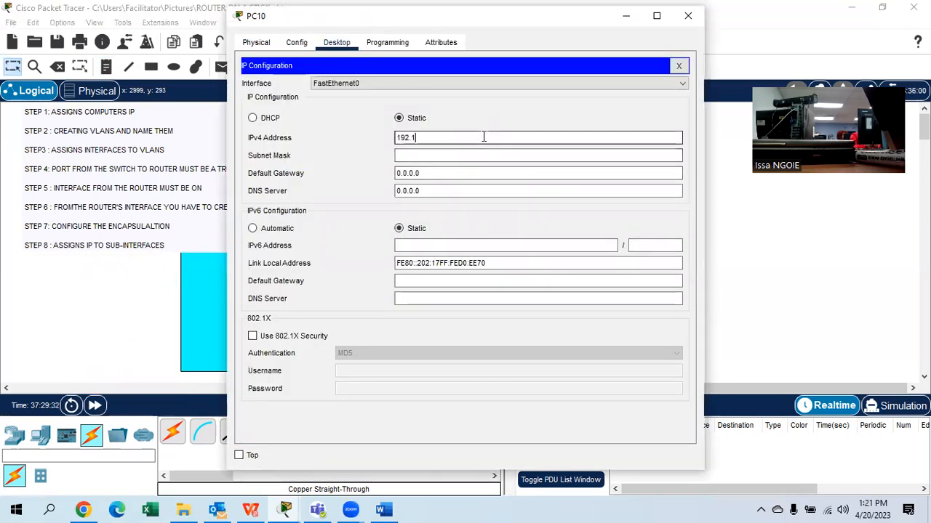
{"action": "key", "text": "BackSpace"}
{"action": "key", "text": "BackSpace"}
{"action": "type", "text": "8.1.2"}
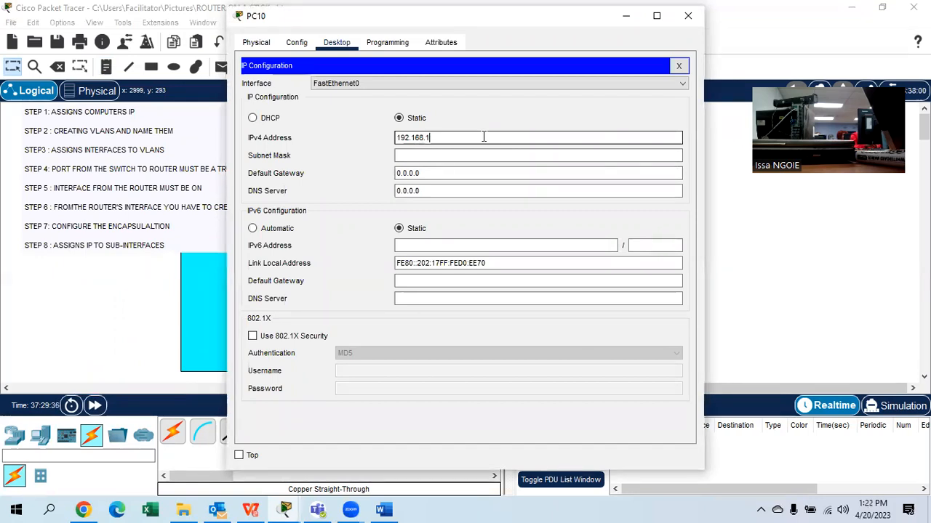
{"action": "key", "text": "Tab"}
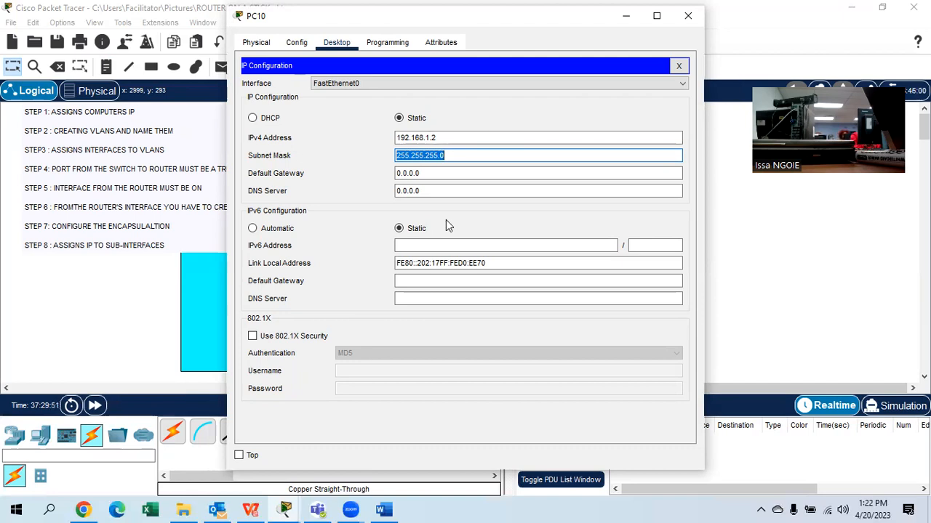
{"action": "left_click_drag", "start_coordinate": [425, 174], "coordinate": [394, 178]}
{"action": "type", "text": "192.168.1.1"}
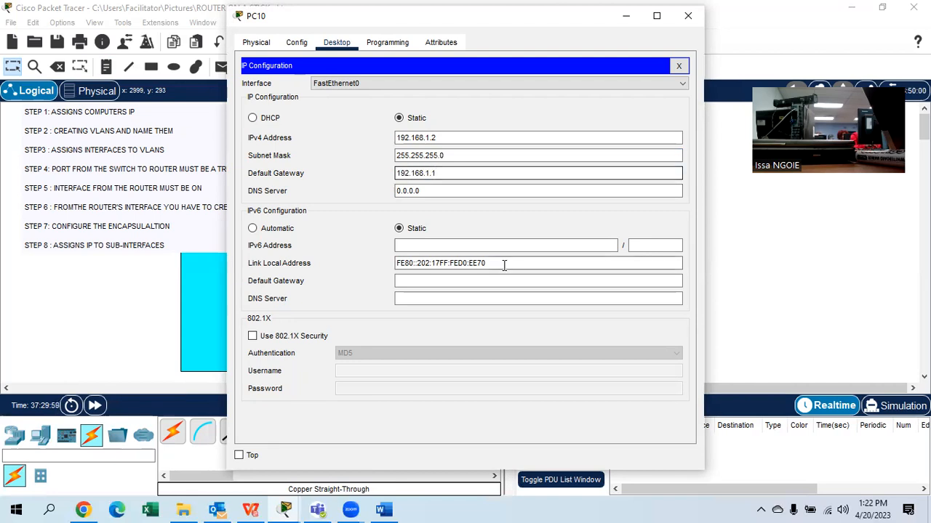
{"action": "left_click", "coordinate": [687, 15]}
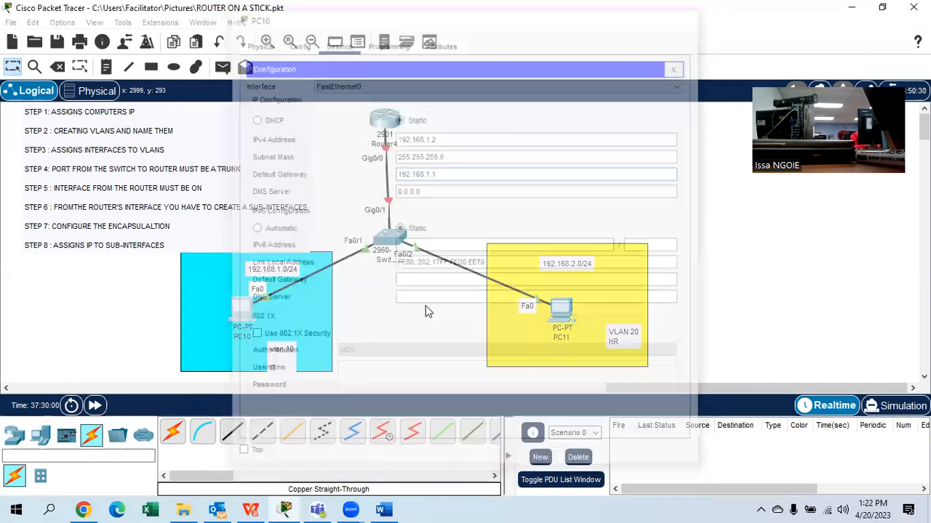
Step: Configure PC11 with static IPv4 address 192.168.2.2, subnet mask 255.255.255.0 and default gateway 192.168.2.1
{"action": "left_click", "coordinate": [560, 305]}
{"action": "left_click", "coordinate": [336, 43]}
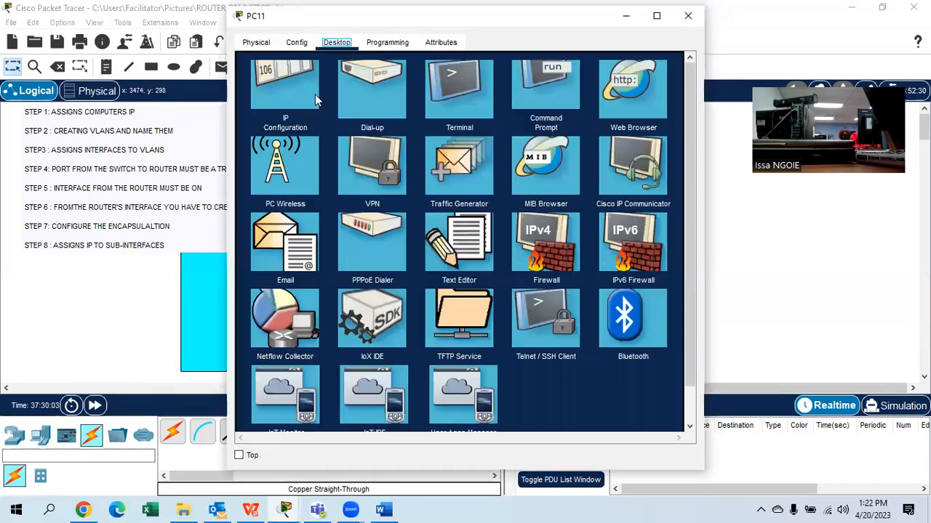
{"action": "left_click", "coordinate": [309, 97]}
{"action": "left_click", "coordinate": [421, 137]}
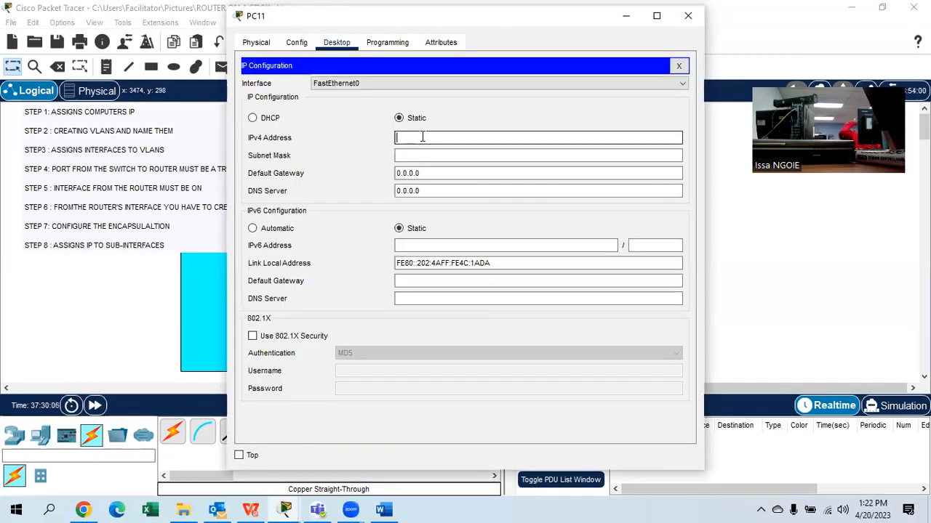
{"action": "type", "text": "192.1"}
{"action": "type", "text": "68.1"}
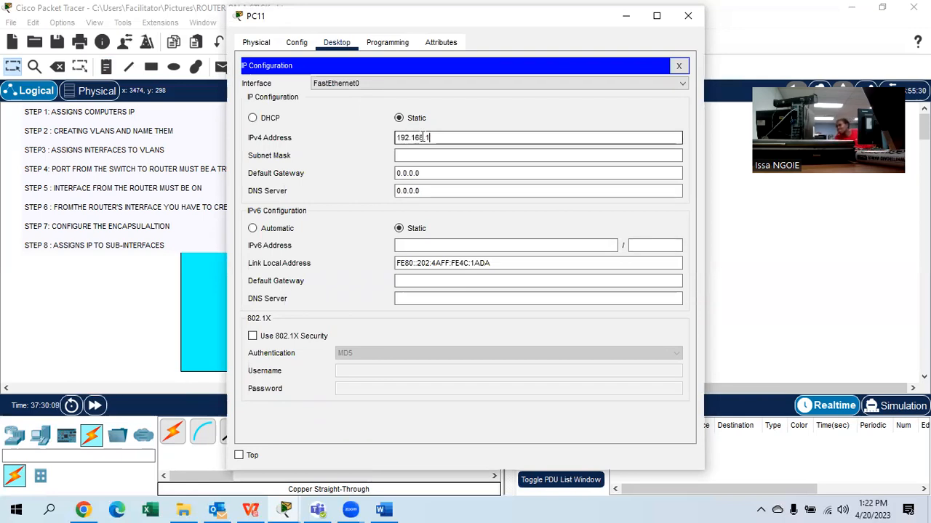
{"action": "key", "text": "BackSpace"}
{"action": "type", "text": "2.2"}
{"action": "key", "text": "Tab"}
{"action": "key", "text": "Tab"}
{"action": "type", "text": "192.168.2.1"}
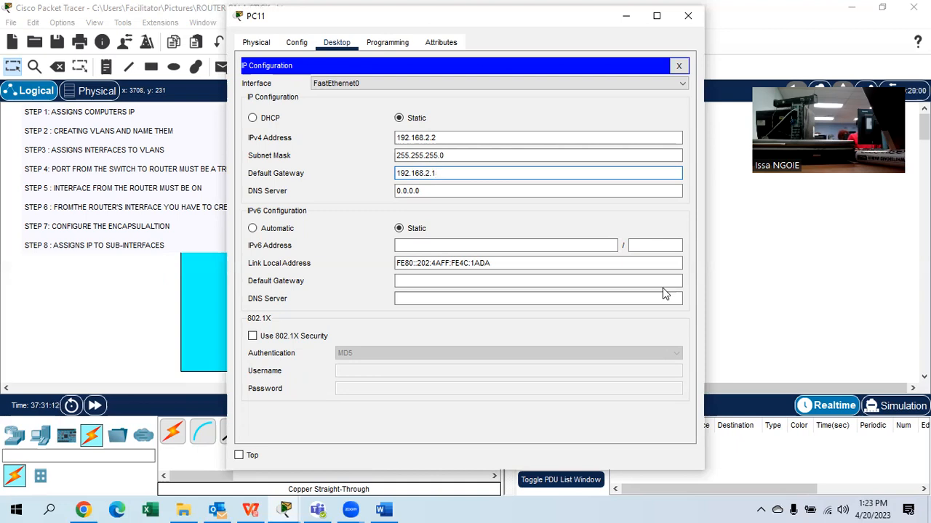
{"action": "left_click", "coordinate": [686, 17]}
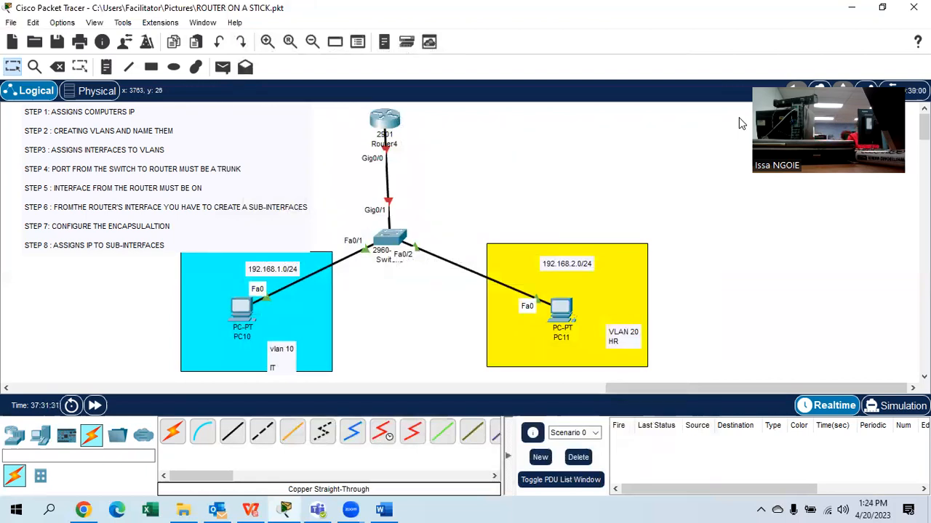
Step: Run a console cable from PC10 to the switch's FastEthernet0/3 port
{"action": "left_click", "coordinate": [204, 433]}
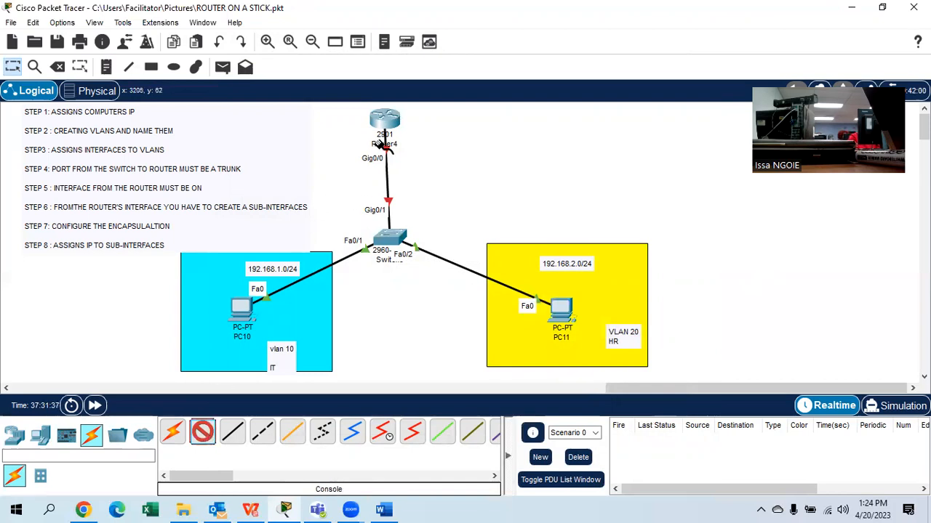
{"action": "left_click", "coordinate": [250, 311]}
{"action": "left_click", "coordinate": [284, 318]}
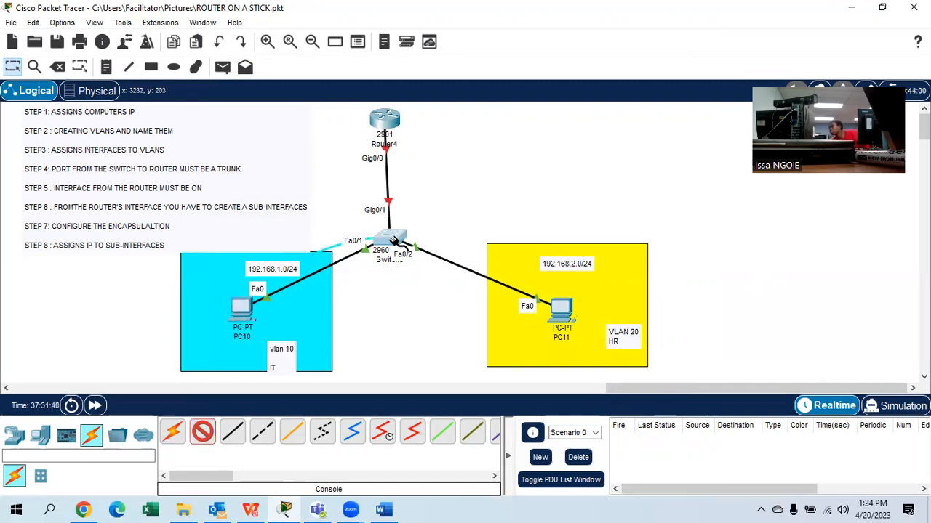
{"action": "left_click", "coordinate": [385, 240]}
{"action": "left_click", "coordinate": [454, 25]}
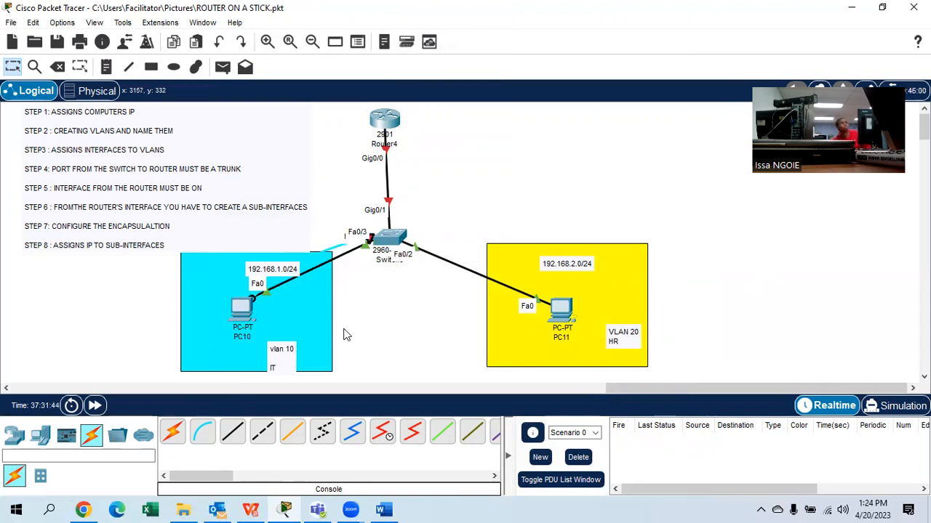
Step: Try to open a terminal session to the switch from PC10 with the default port settings
{"action": "left_click", "coordinate": [244, 311]}
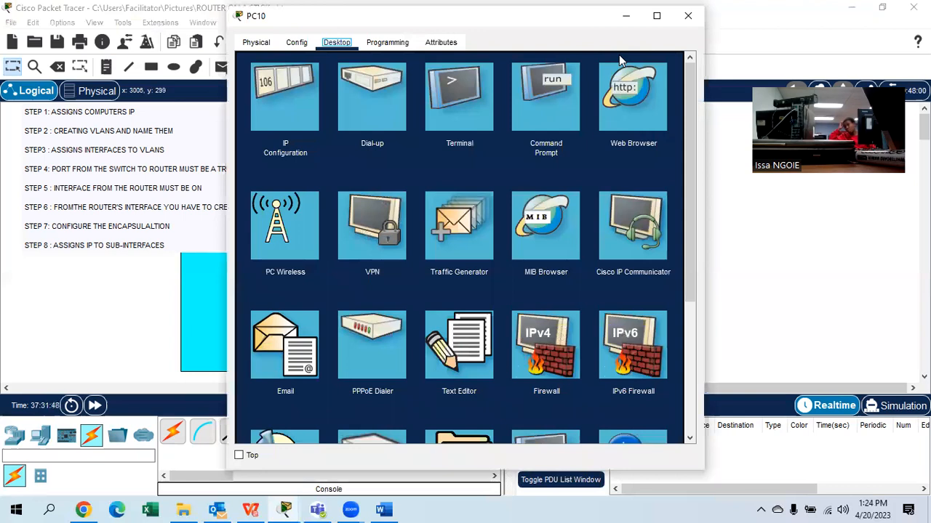
{"action": "left_click", "coordinate": [488, 112]}
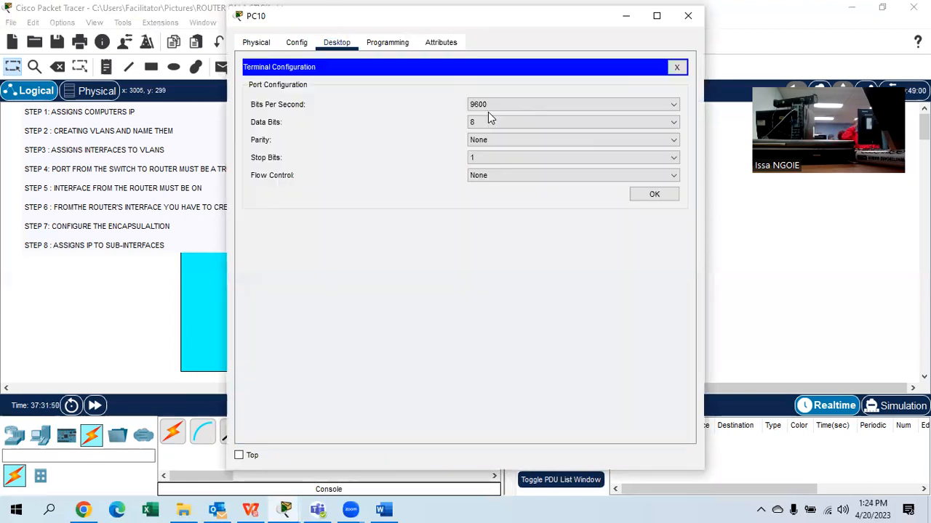
{"action": "left_click", "coordinate": [660, 195]}
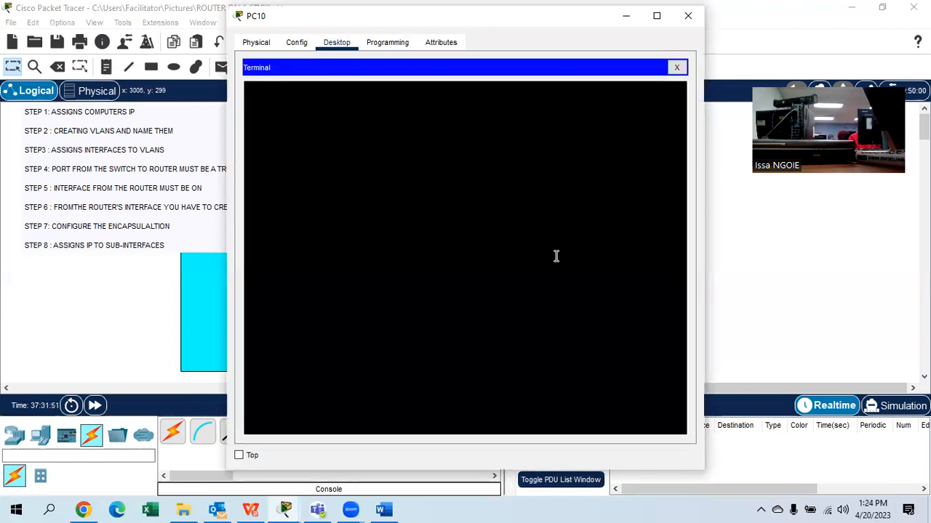
{"action": "left_click", "coordinate": [675, 67]}
{"action": "left_click", "coordinate": [688, 15]}
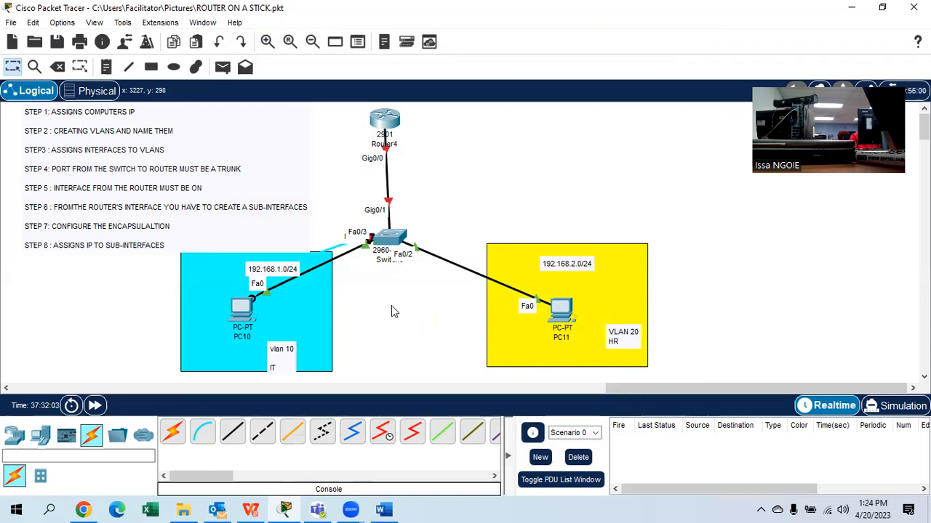
{"action": "left_click", "coordinate": [242, 306]}
{"action": "left_click", "coordinate": [491, 98]}
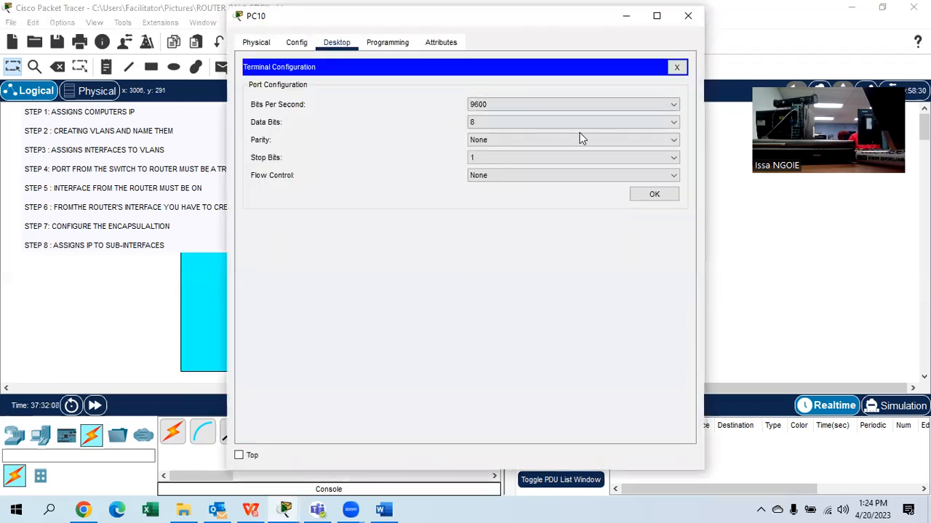
{"action": "left_click", "coordinate": [664, 198]}
{"action": "left_click", "coordinate": [676, 67]}
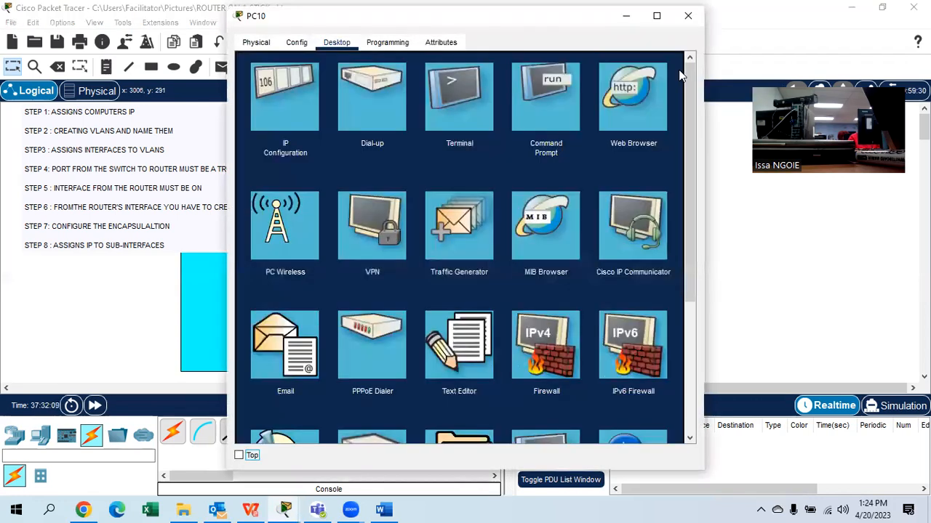
{"action": "left_click", "coordinate": [687, 15]}
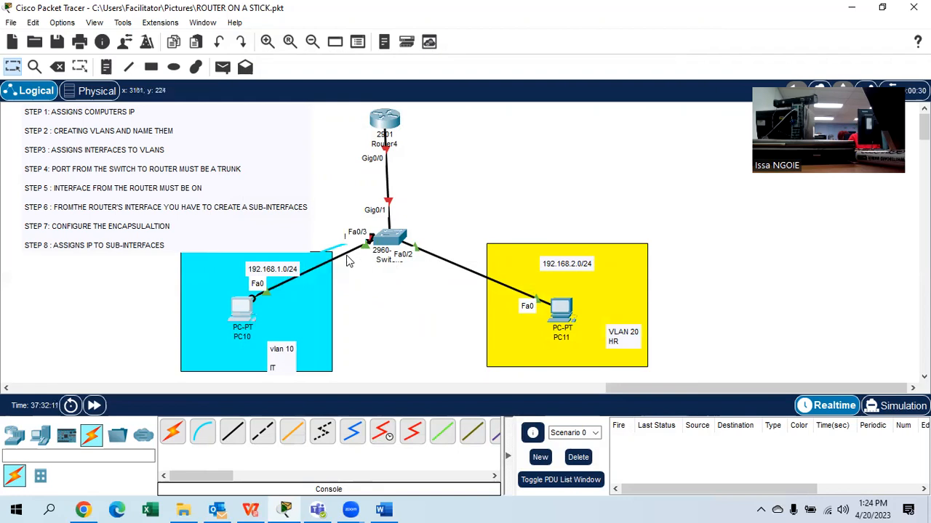
Step: Move the console cable's switch end to the Console port and open a terminal session from PC10 with the default port settings
{"action": "left_click", "coordinate": [387, 237]}
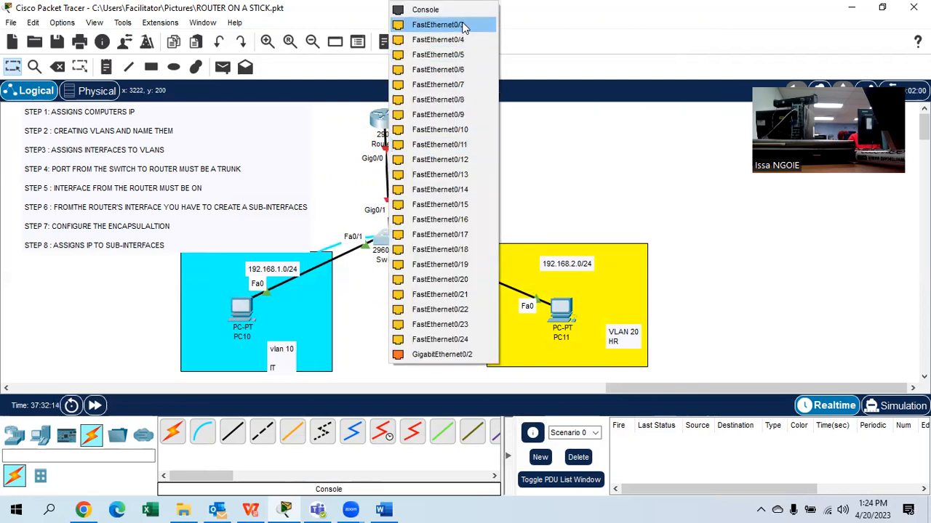
{"action": "left_click", "coordinate": [571, 134]}
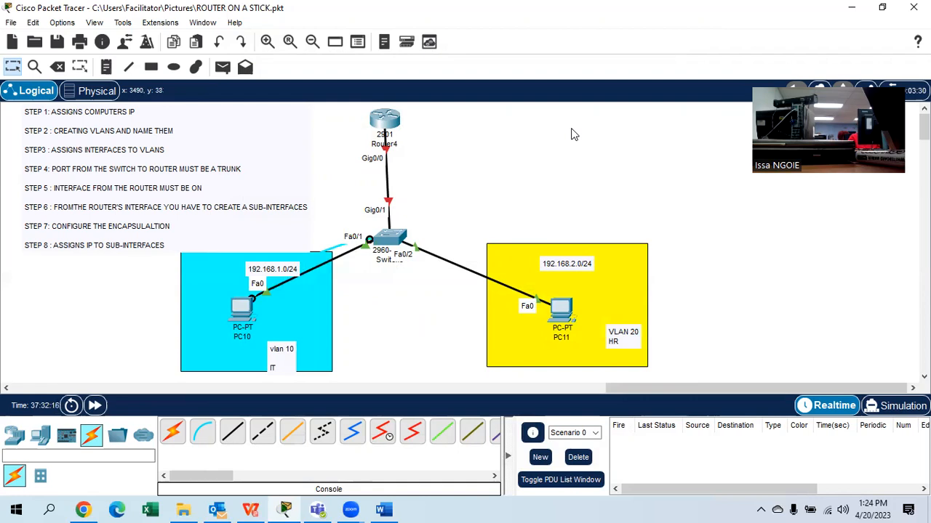
{"action": "left_click", "coordinate": [242, 313]}
{"action": "left_click", "coordinate": [469, 105]}
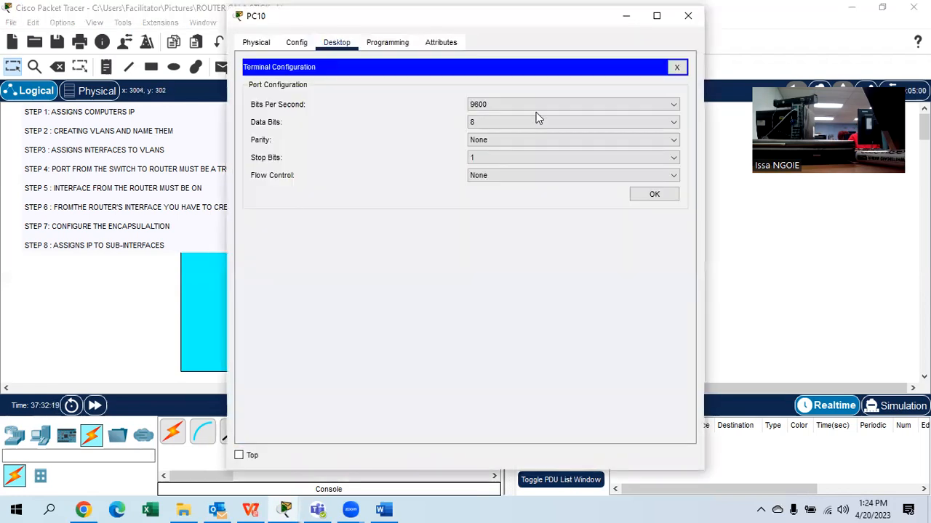
{"action": "left_click", "coordinate": [652, 193]}
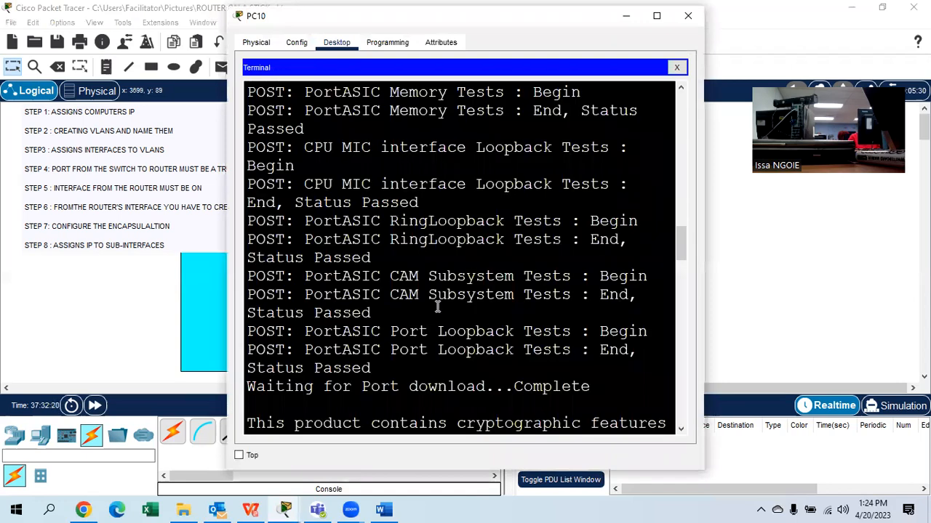
Step: Enter privileged mode on the switch console and start global configuration mode
{"action": "key", "text": "Return"}
{"action": "key", "text": "Return"}
{"action": "key", "text": "Return"}
{"action": "key", "text": "Return"}
{"action": "key", "text": "Return"}
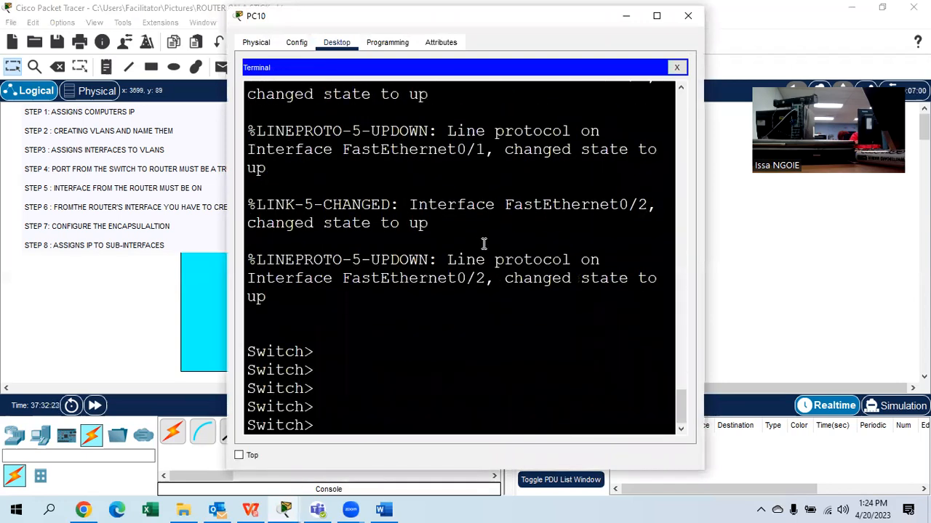
{"action": "type", "text": "EN"}
{"action": "key", "text": "Return"}
{"action": "key", "text": "Return"}
{"action": "type", "text": "CONF T"}
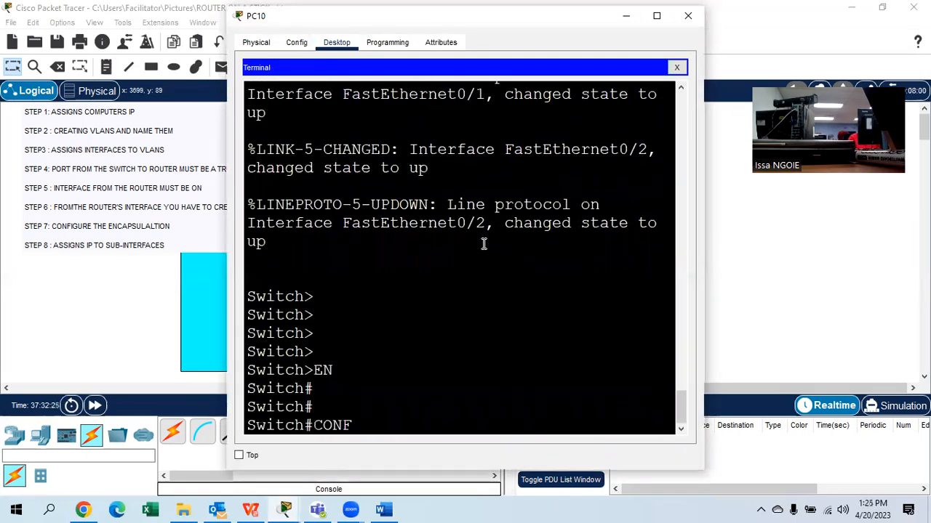
{"action": "key", "text": "Return"}
{"action": "key", "text": "Return"}
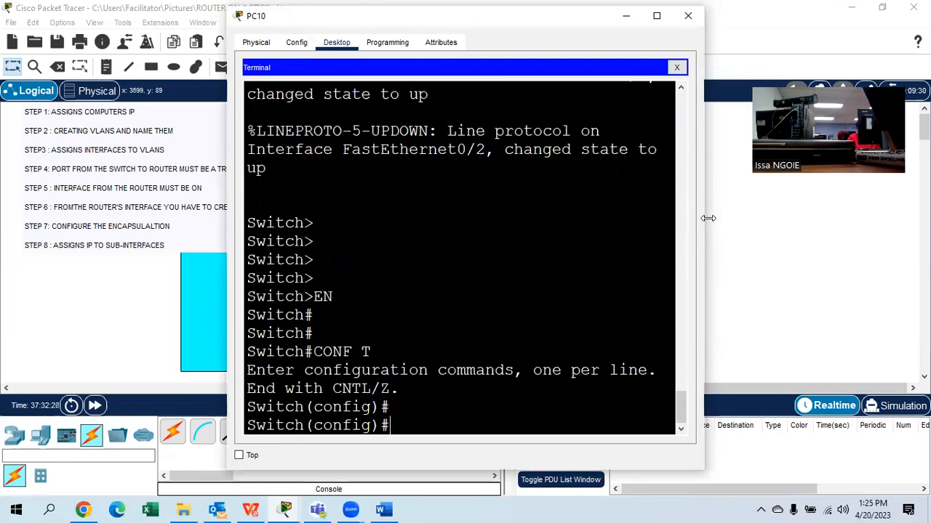
Step: Create VLAN 10 on the switch and name it IT
{"action": "left_click_drag", "start_coordinate": [707, 218], "coordinate": [799, 218]}
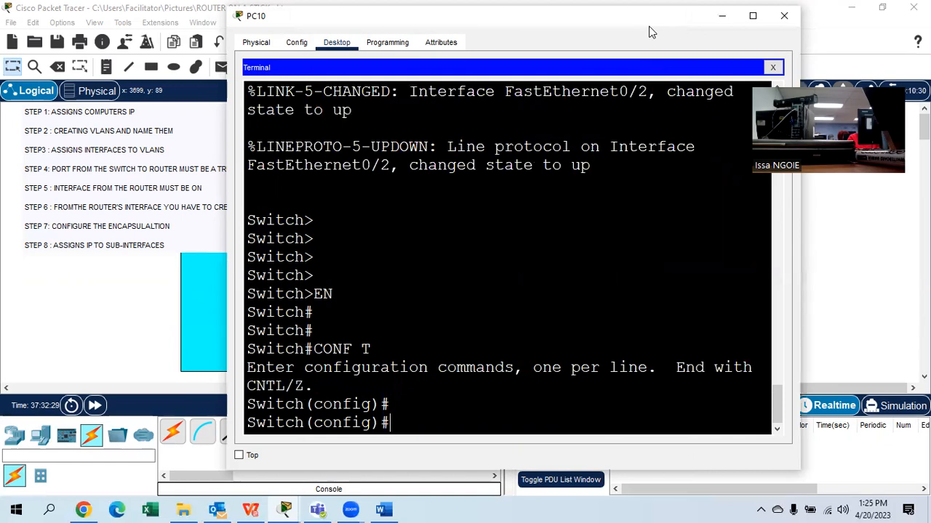
{"action": "left_click_drag", "start_coordinate": [651, 15], "coordinate": [719, 20]}
{"action": "type", "text": "VALN 10"}
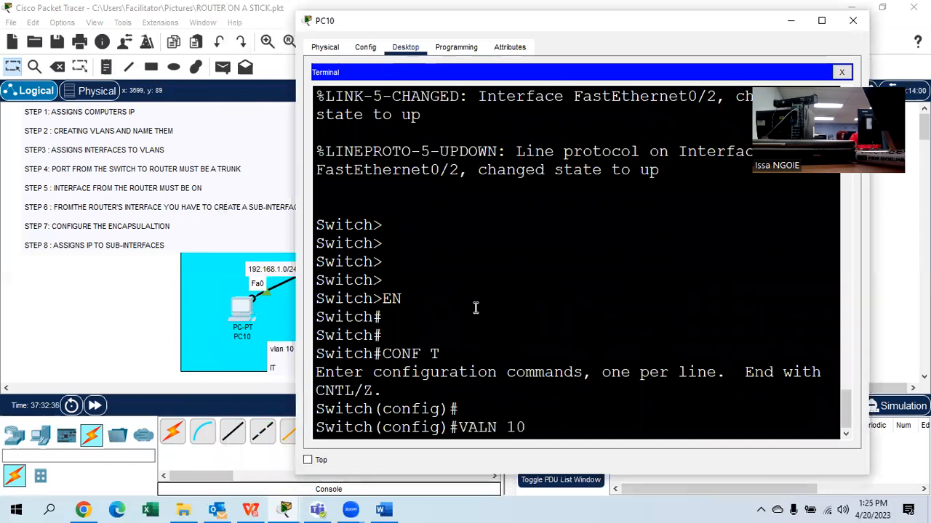
{"action": "key", "text": "Return"}
{"action": "type", "text": "V"}
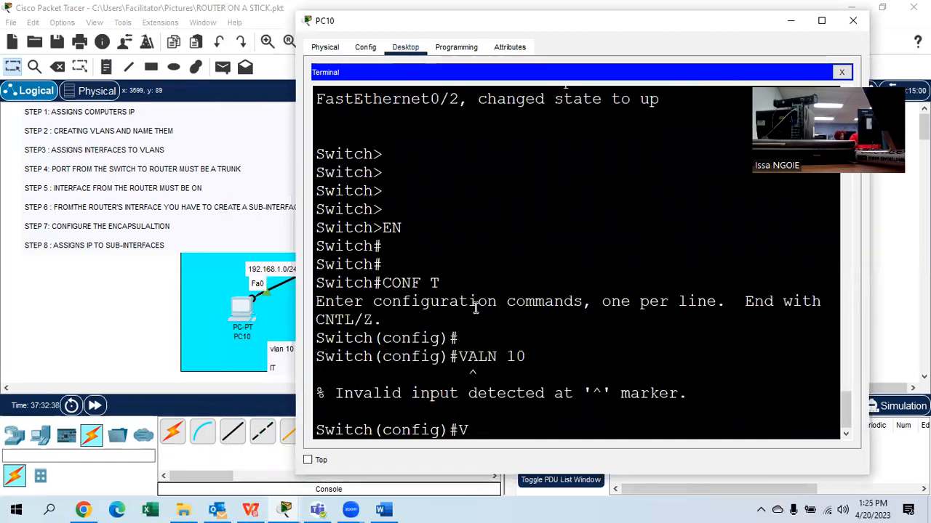
{"action": "type", "text": "LAN 10"}
{"action": "key", "text": "Return"}
{"action": "type", "text": "NAME IT"}
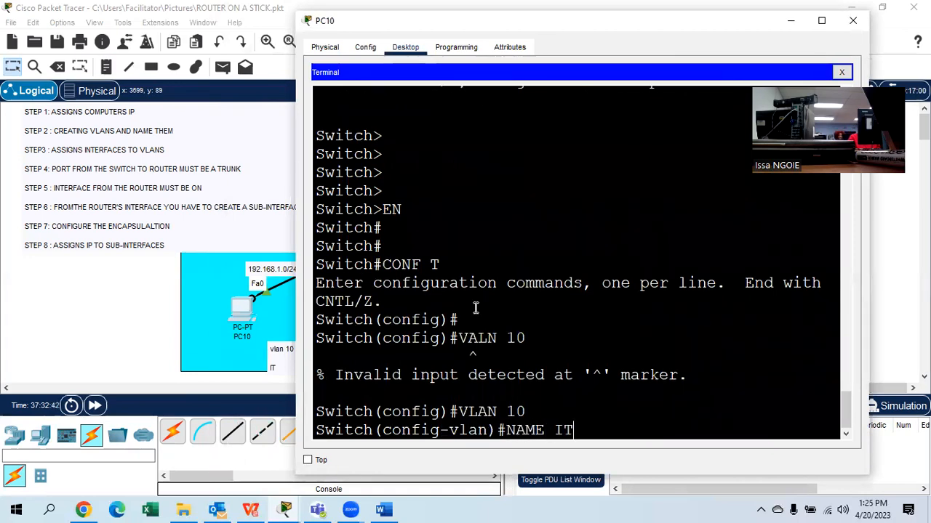
{"action": "key", "text": "Return"}
Step: Create VLAN 20 on the switch, name it HR, and return to global configuration mode
{"action": "type", "text": "V"}
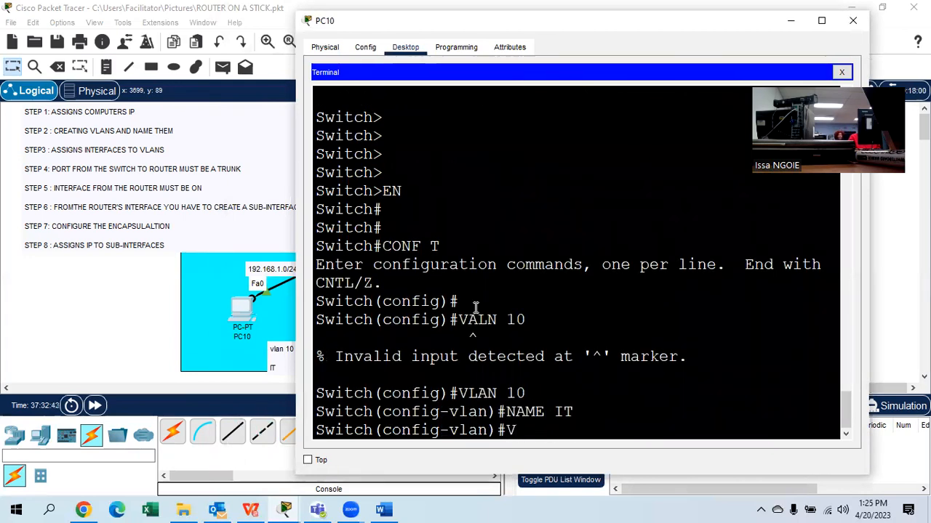
{"action": "type", "text": "LAN 20"}
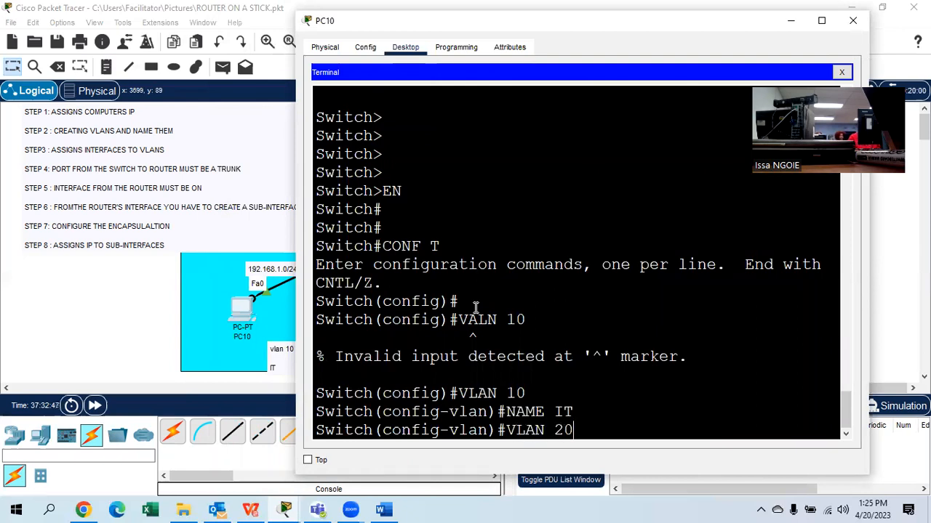
{"action": "key", "text": "Return"}
{"action": "type", "text": "NAME HR"}
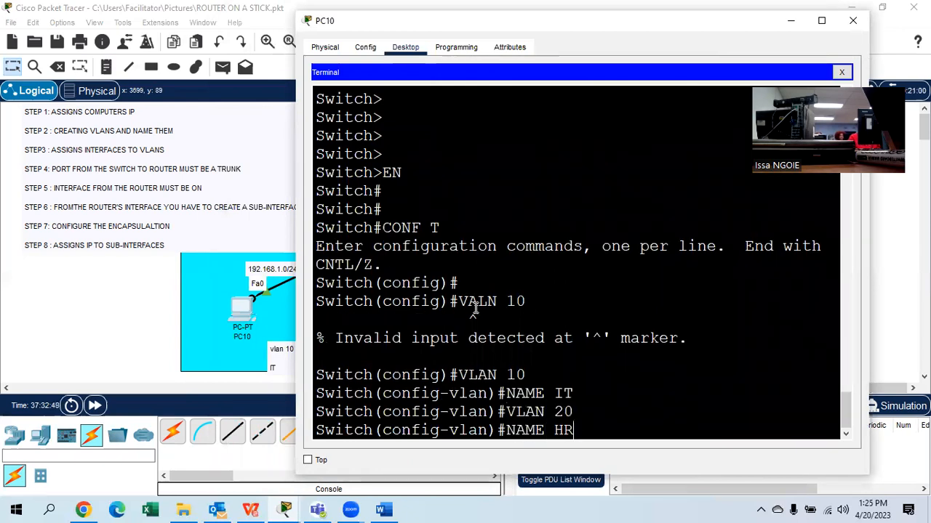
{"action": "key", "text": "Return"}
{"action": "type", "text": "EX"}
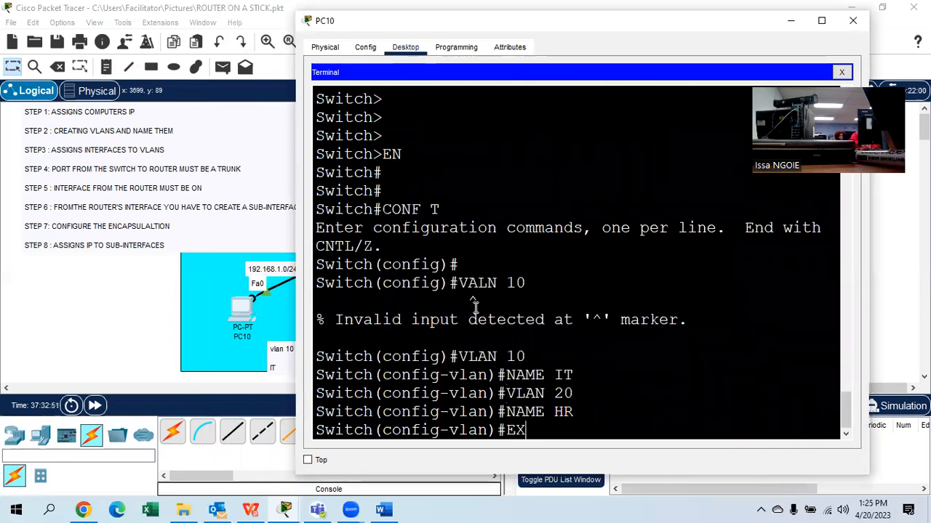
{"action": "type", "text": "IT"}
{"action": "key", "text": "Return"}
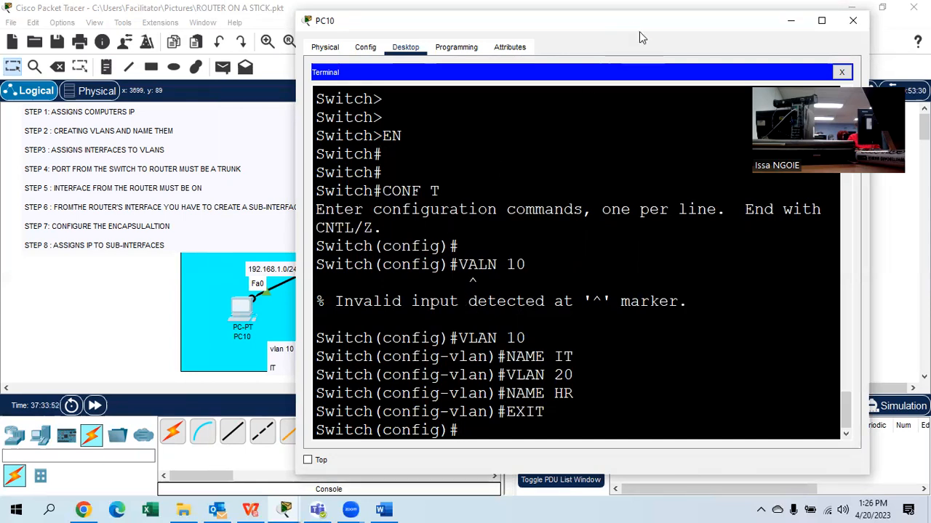
Step: Enter configuration of switch interface F0/1 and set its switchport mode to access
{"action": "left_click_drag", "start_coordinate": [639, 31], "coordinate": [786, 190]}
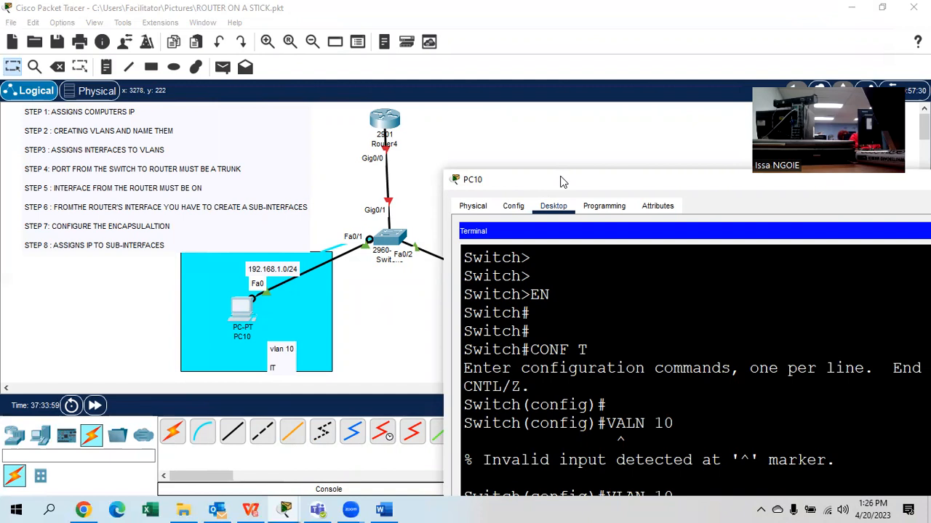
{"action": "left_click_drag", "start_coordinate": [560, 181], "coordinate": [442, 43]}
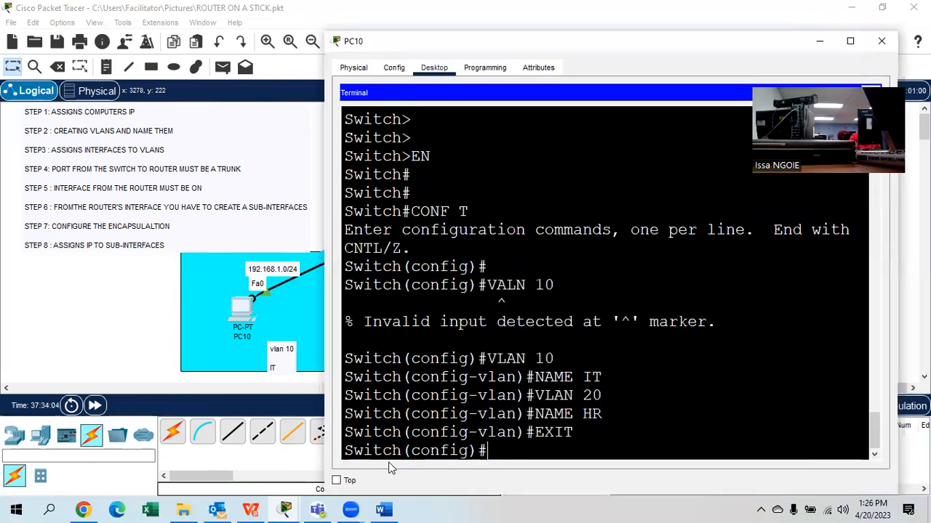
{"action": "type", "text": "INT F0/1"}
{"action": "key", "text": "Return"}
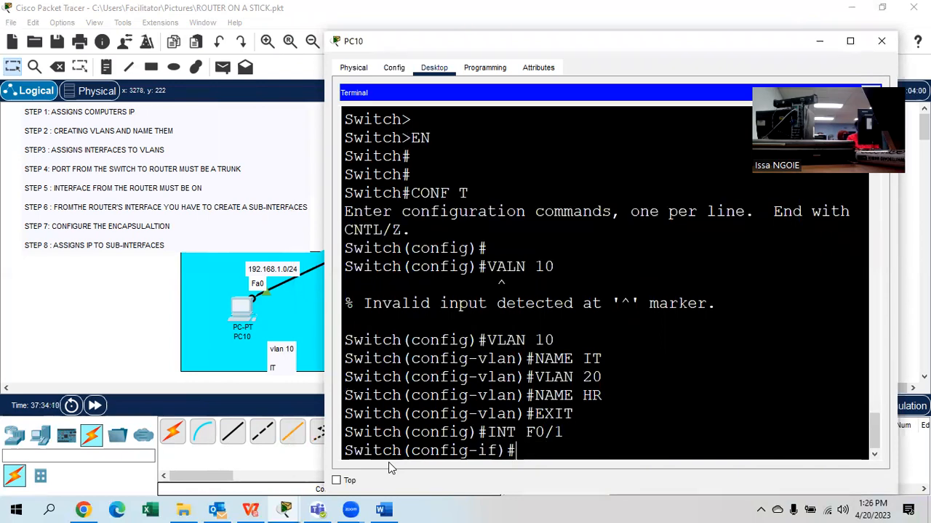
{"action": "type", "text": "SW"}
{"action": "key", "text": "Tab"}
{"action": "type", "text": "M"}
{"action": "key", "text": "Tab"}
{"action": "type", "text": "A"}
{"action": "key", "text": "Tab"}
{"action": "key", "text": "Return"}
Step: Assign interface F0/1 to access VLAN 10 and leave its interface configuration
{"action": "type", "text": "SW"}
{"action": "key", "text": "Tab"}
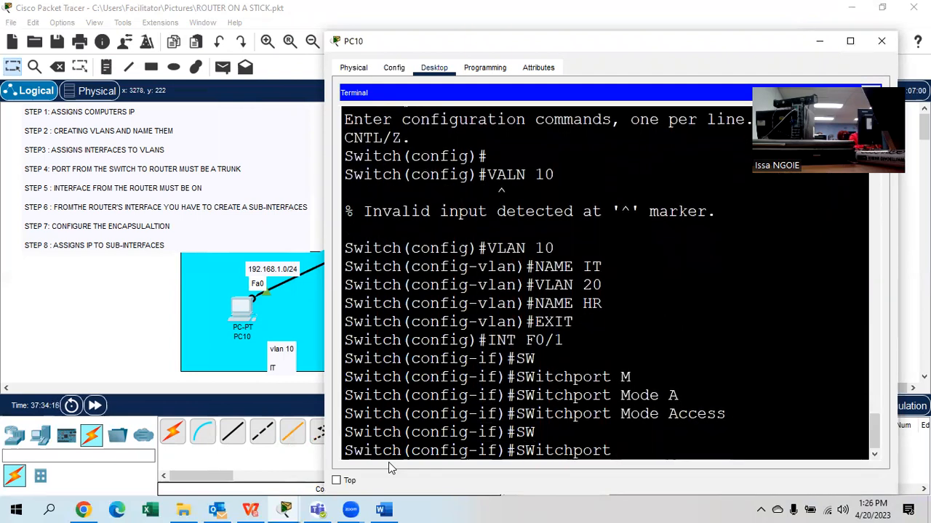
{"action": "type", "text": "A"}
{"action": "key", "text": "Tab"}
{"action": "type", "text": "VLAN"}
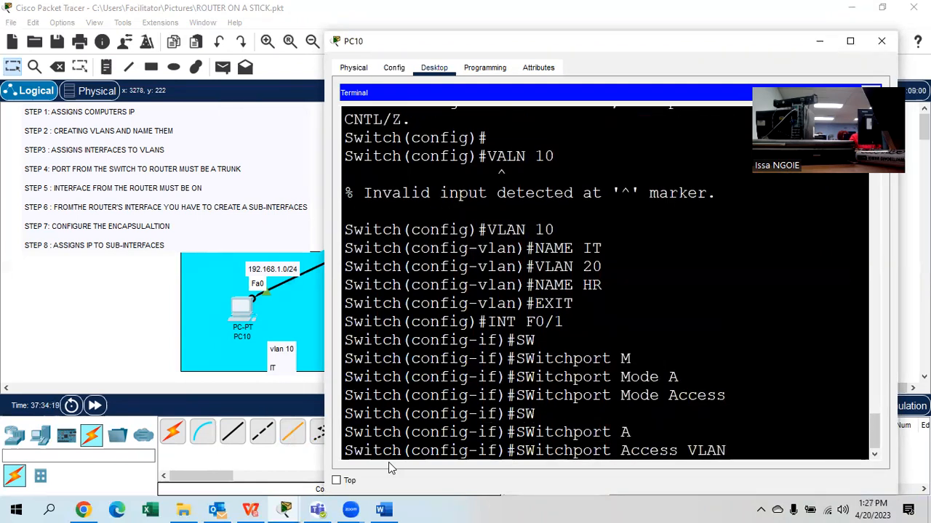
{"action": "type", "text": " 10"}
{"action": "key", "text": "Return"}
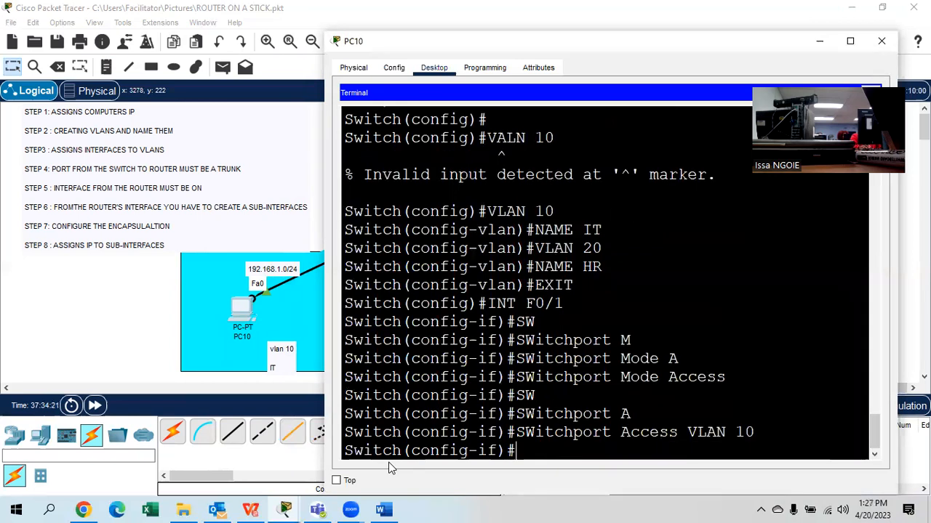
{"action": "key", "text": "Return"}
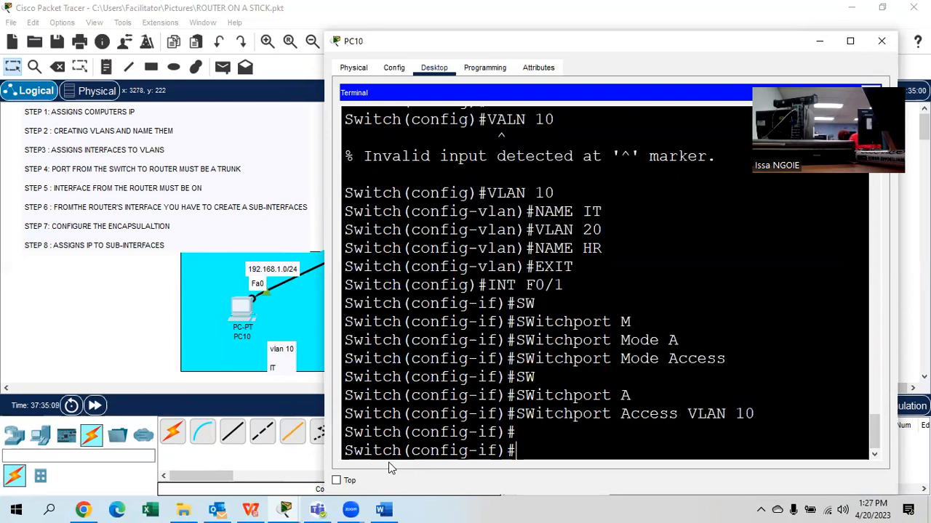
{"action": "type", "text": "EXIT"}
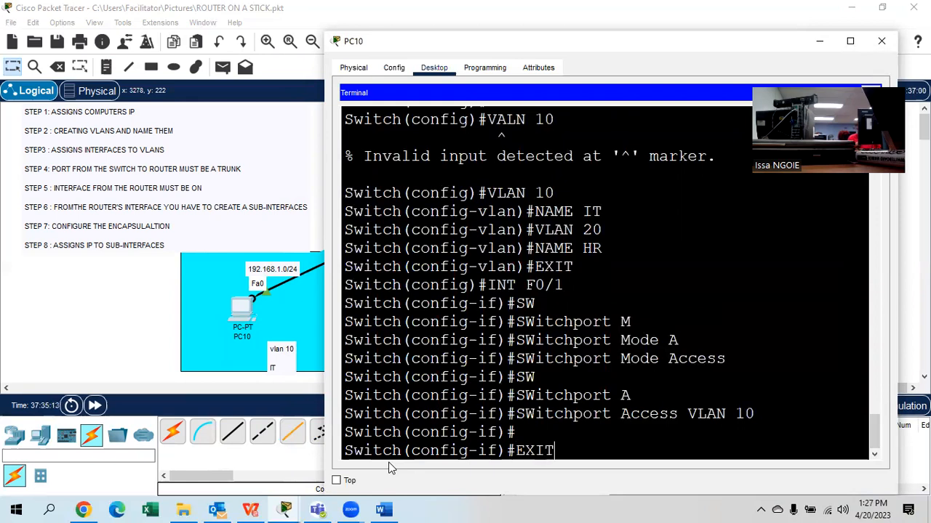
{"action": "key", "text": "Return"}
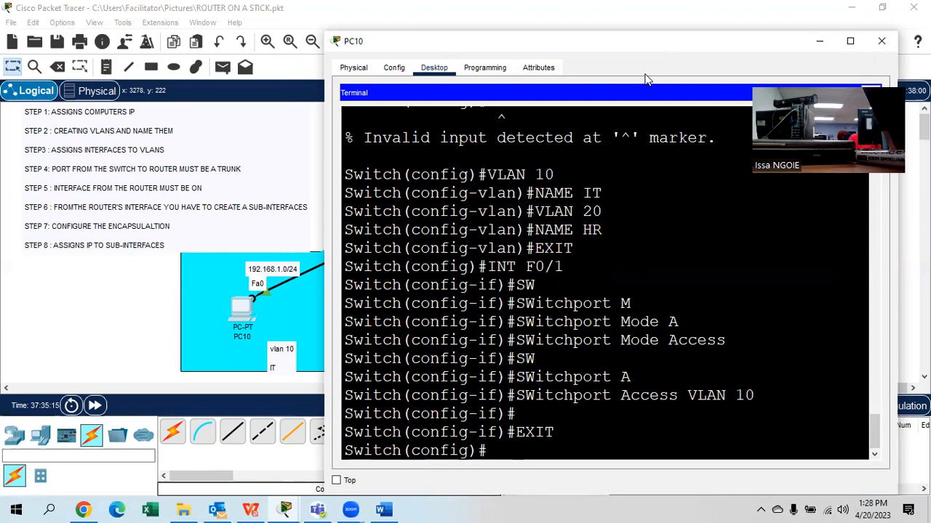
Step: Enter configuration of switch interface F0/2 and set its switchport mode to access
{"action": "left_click_drag", "start_coordinate": [647, 41], "coordinate": [538, 67]}
{"action": "type", "text": "INT F0/2"}
{"action": "key", "text": "Return"}
{"action": "type", "text": "SW"}
{"action": "key", "text": "Tab"}
{"action": "type", "text": "M"}
{"action": "key", "text": "Tab"}
{"action": "type", "text": "A"}
{"action": "key", "text": "Tab"}
{"action": "key", "text": "Return"}
Step: Assign interface F0/2 to access VLAN 20 and leave its interface configuration
{"action": "type", "text": "Switch(config-if)#S"}
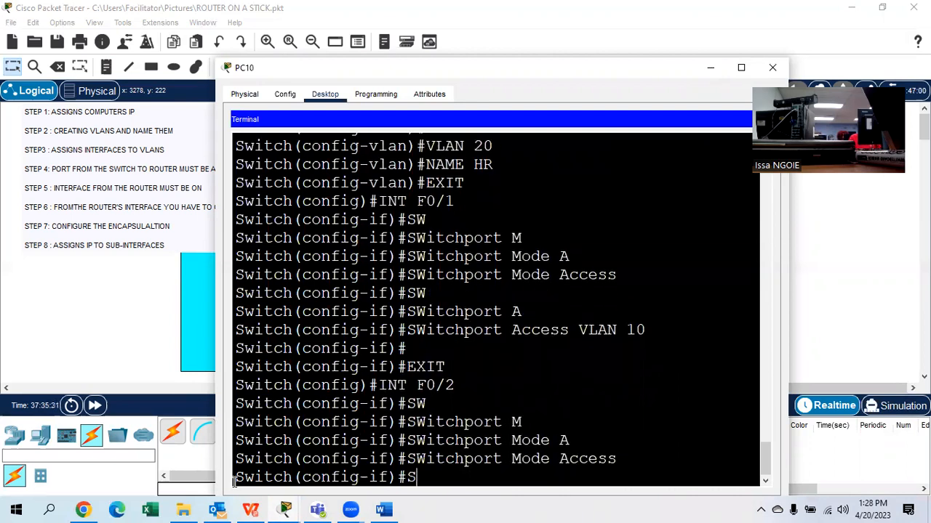
{"action": "type", "text": "Witchport"}
{"action": "key", "text": "Tab"}
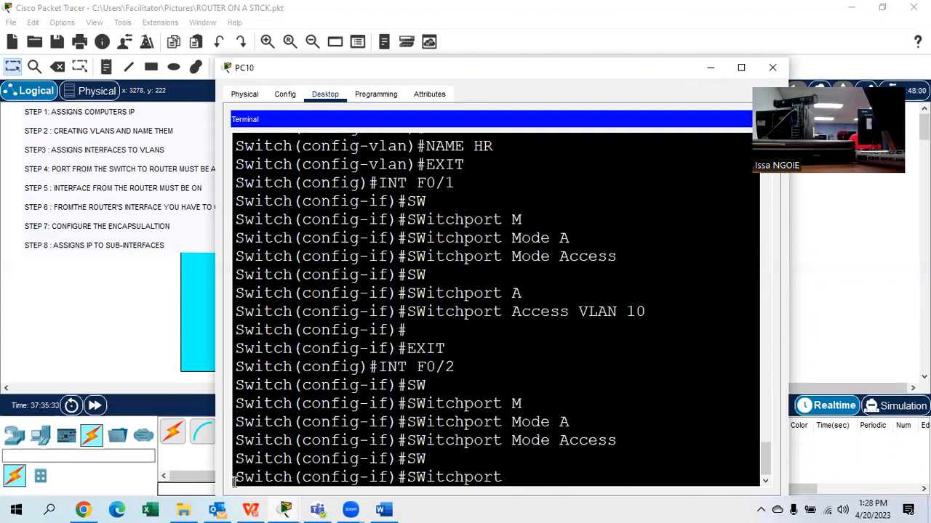
{"action": "type", "text": "A"}
{"action": "key", "text": "Tab"}
{"action": "type", "text": "VL"}
{"action": "key", "text": "Tab"}
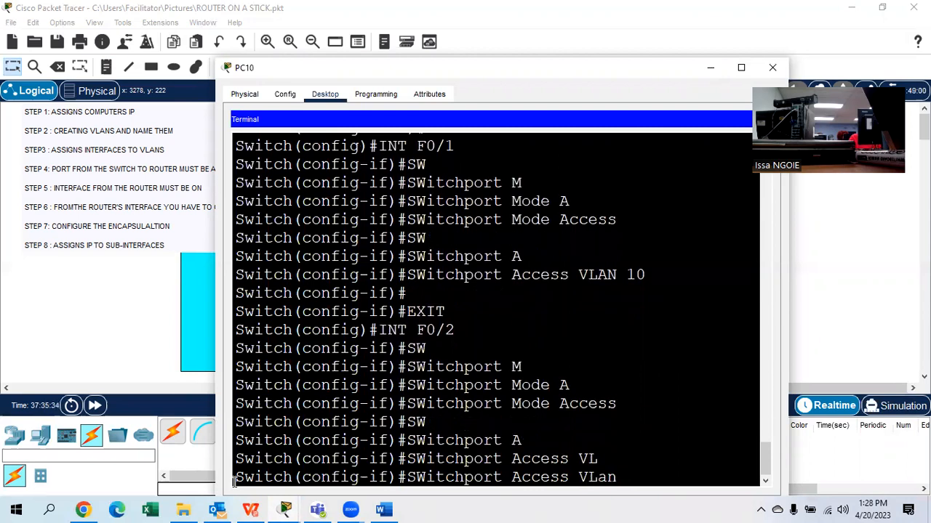
{"action": "type", "text": "20"}
{"action": "key", "text": "Return"}
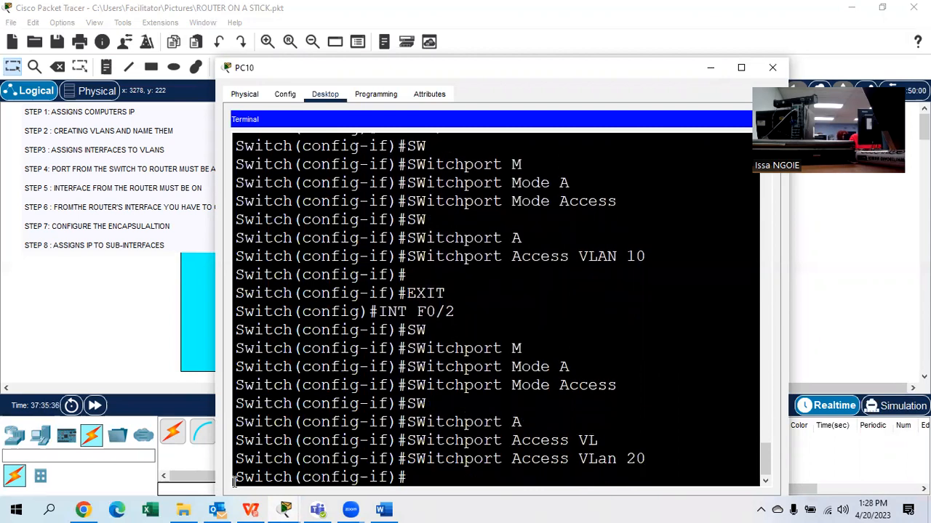
{"action": "type", "text": "EXIT"}
{"action": "key", "text": "Return"}
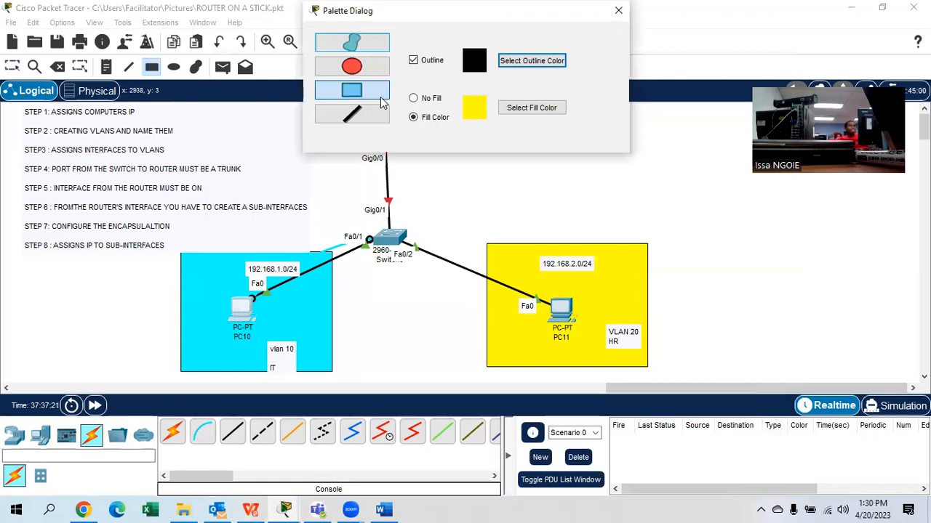
Step: Draw a green-filled rectangle around the switch's Gig0/1 link, just above the switch in the topology
{"action": "left_click", "coordinate": [513, 108]}
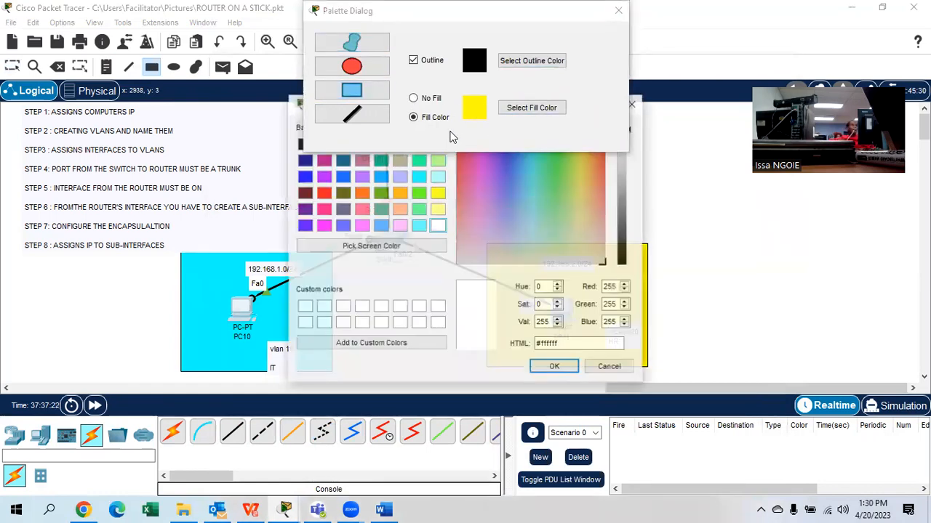
{"action": "left_click", "coordinate": [420, 193]}
{"action": "left_click", "coordinate": [550, 365]}
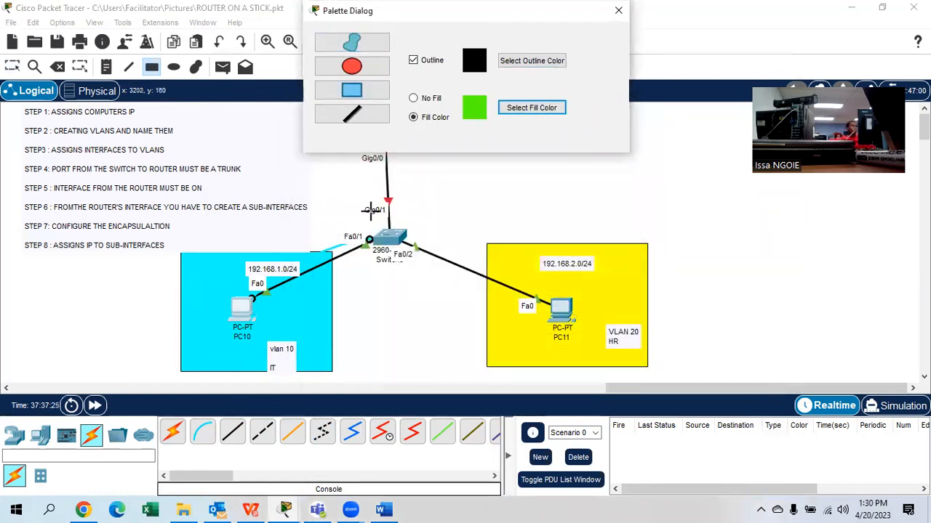
{"action": "left_click_drag", "start_coordinate": [356, 196], "coordinate": [429, 231]}
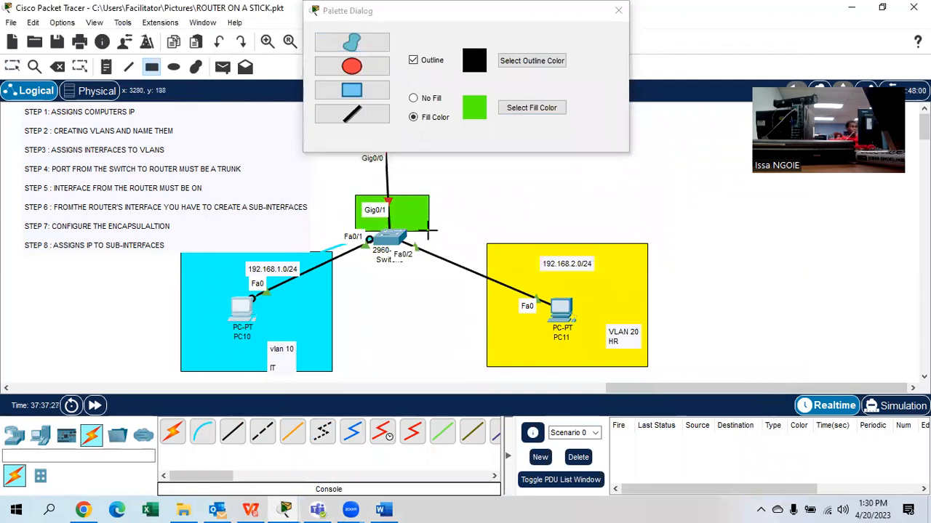
Step: Add a text note reading TRUNK inside the green rectangle beside the Gig0/1 label
{"action": "left_click", "coordinate": [106, 67]}
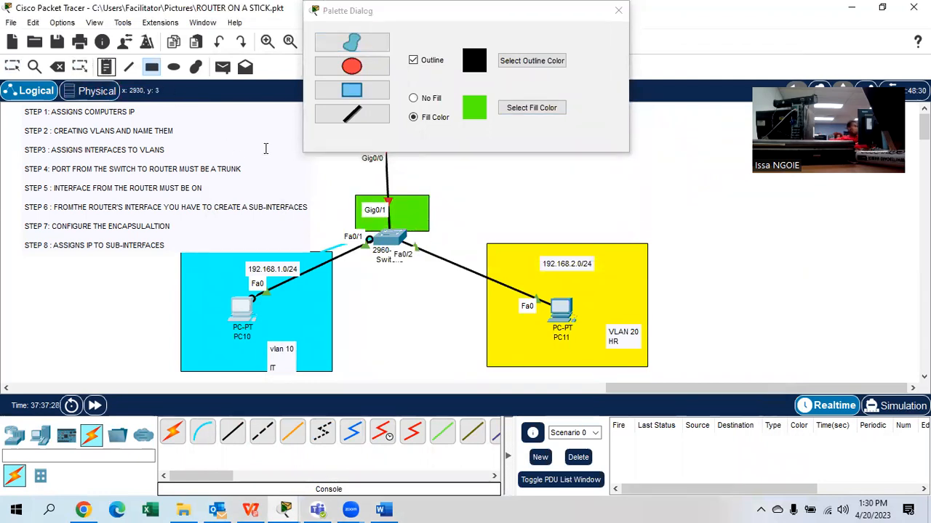
{"action": "left_click", "coordinate": [398, 210]}
{"action": "type", "text": "TRUNK"}
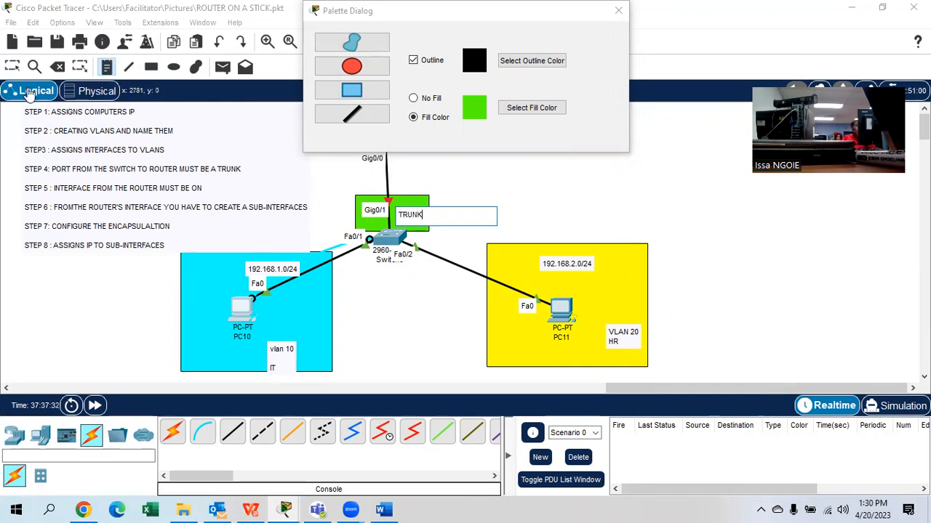
{"action": "left_click", "coordinate": [13, 67]}
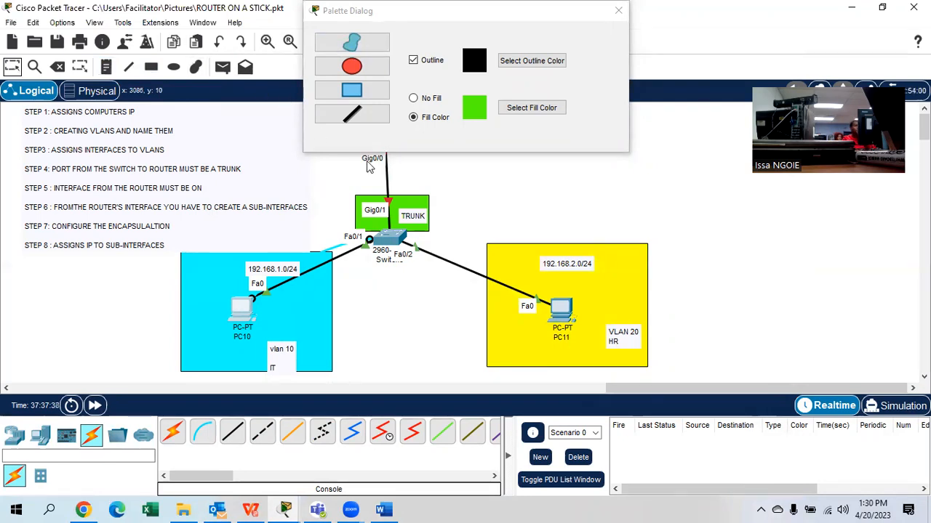
Step: Enter configuration of switch interface G0/1 from PC10's terminal and set its switchport mode to trunk
{"action": "left_click", "coordinate": [242, 308]}
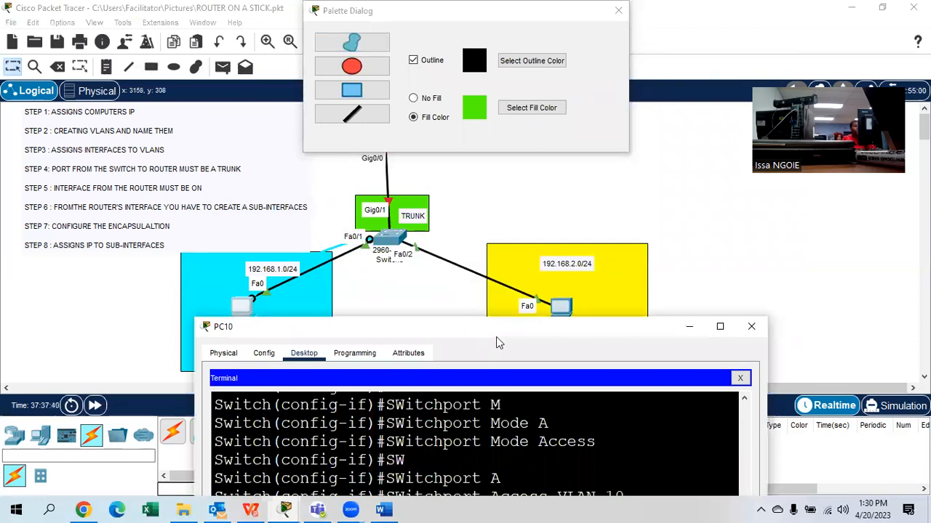
{"action": "left_click_drag", "start_coordinate": [496, 331], "coordinate": [551, 35]}
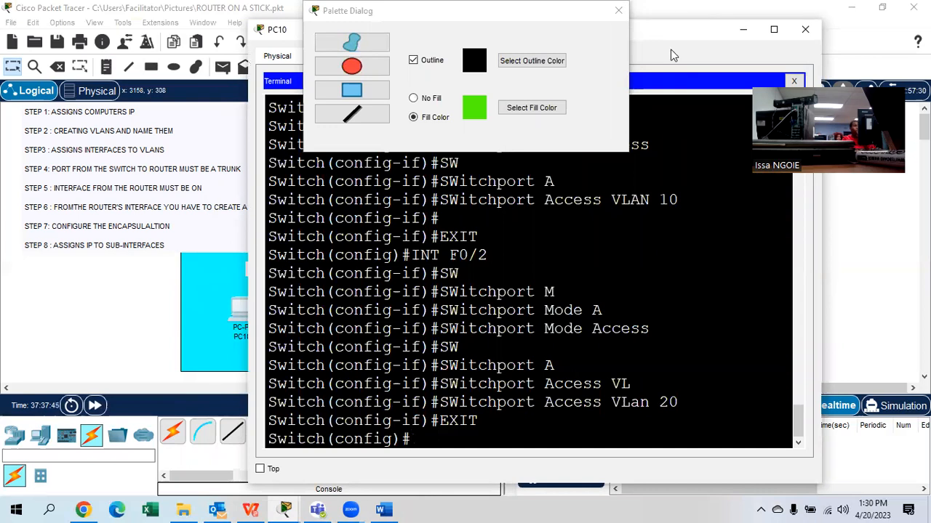
{"action": "type", "text": "INT G0/1"}
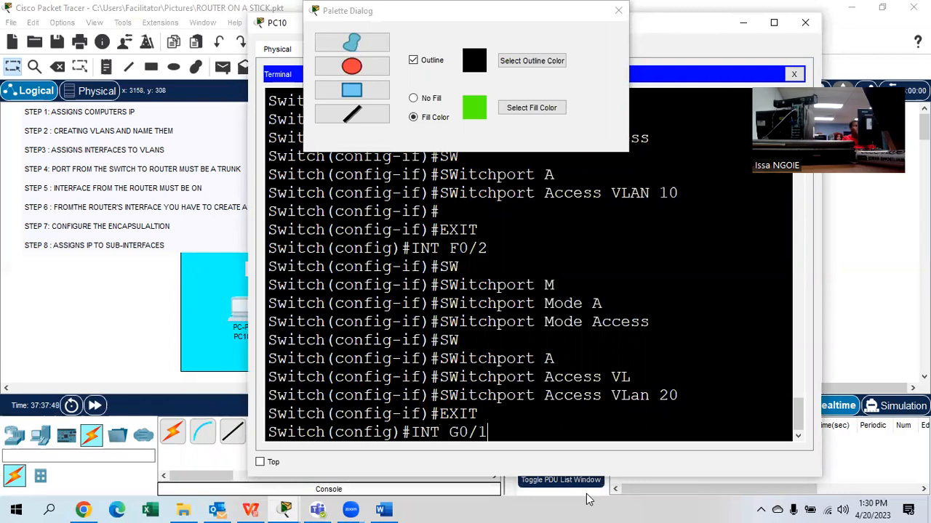
{"action": "key", "text": "Return"}
{"action": "type", "text": "SW"}
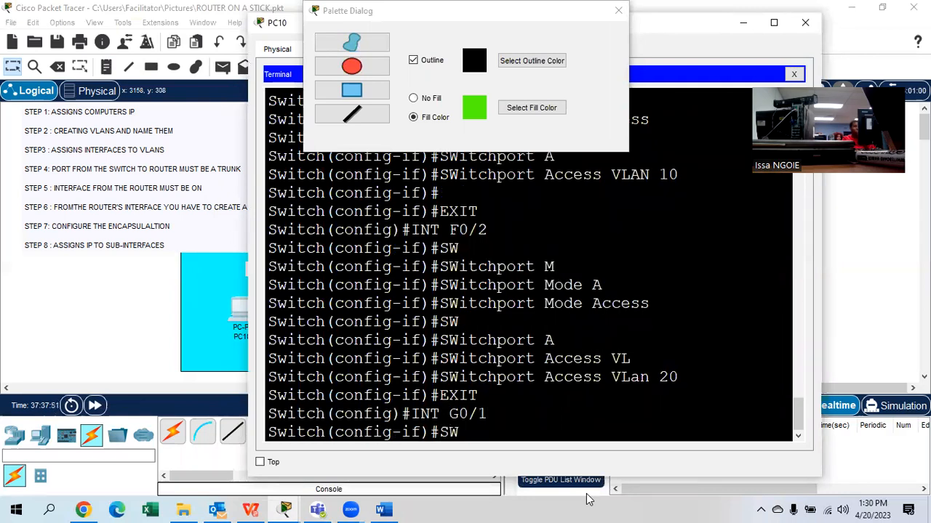
{"action": "key", "text": "Tab"}
{"action": "type", "text": "M"}
{"action": "key", "text": "Tab"}
{"action": "type", "text": "TR"}
{"action": "key", "text": "Tab"}
{"action": "key", "text": "Return"}
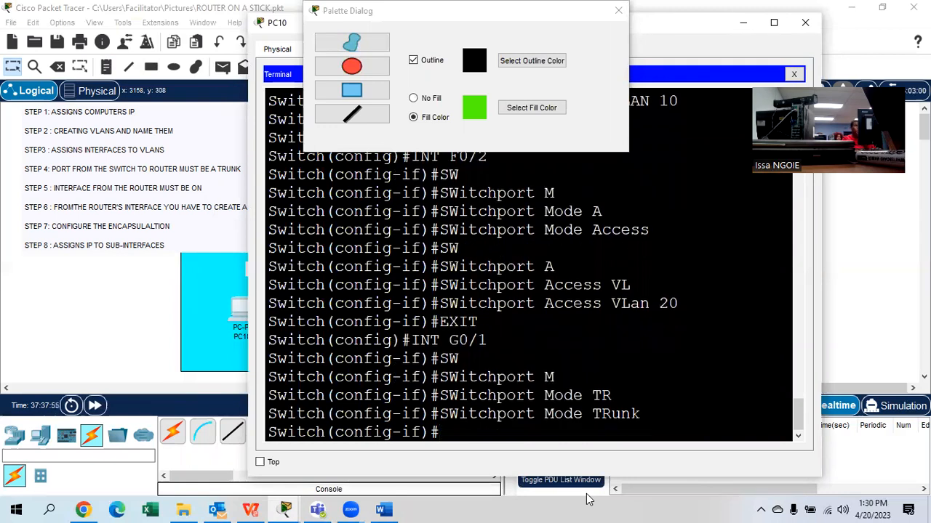
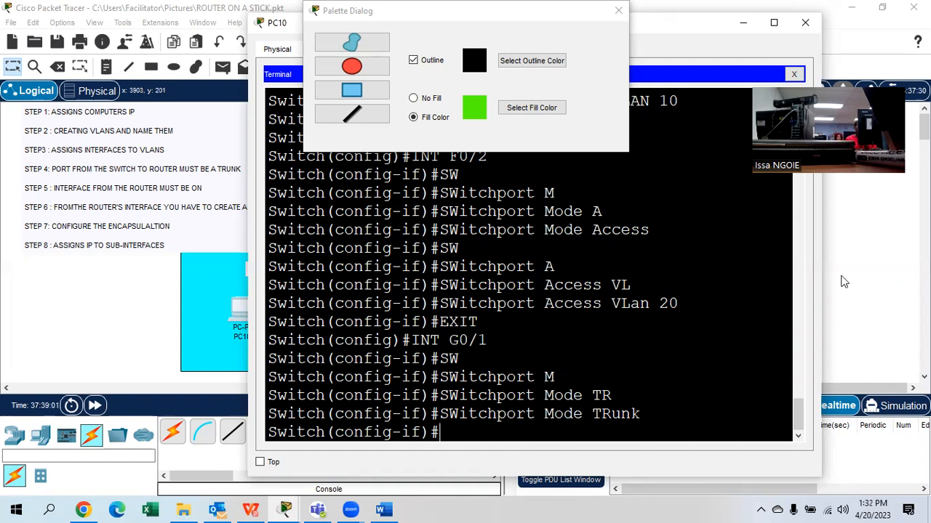
Step: Close PC10's window and move the drawing palette clear of the router in the topology
{"action": "left_click", "coordinate": [805, 22]}
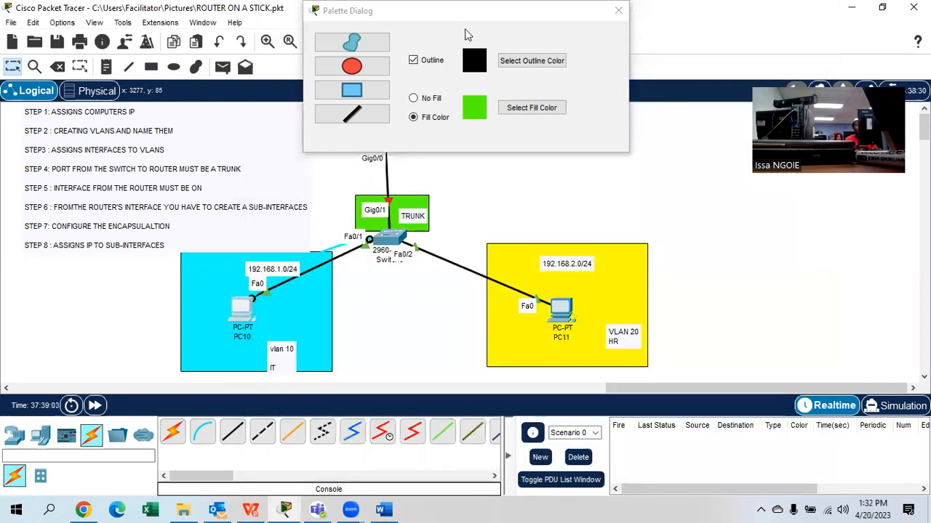
{"action": "left_click_drag", "start_coordinate": [553, 10], "coordinate": [860, 189]}
Step: Try two purple shades as the fill colour for the next shape
{"action": "left_click", "coordinate": [833, 287]}
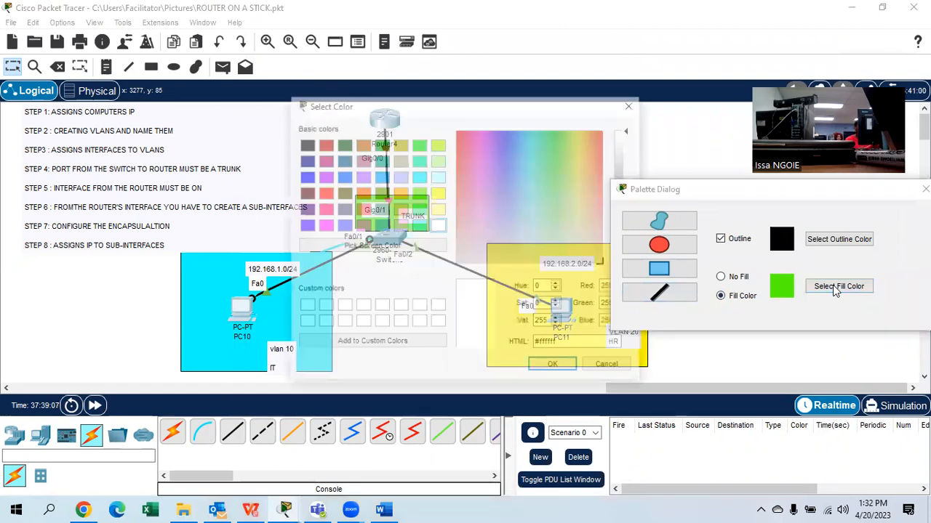
{"action": "left_click", "coordinate": [363, 178]}
{"action": "left_click", "coordinate": [540, 365]}
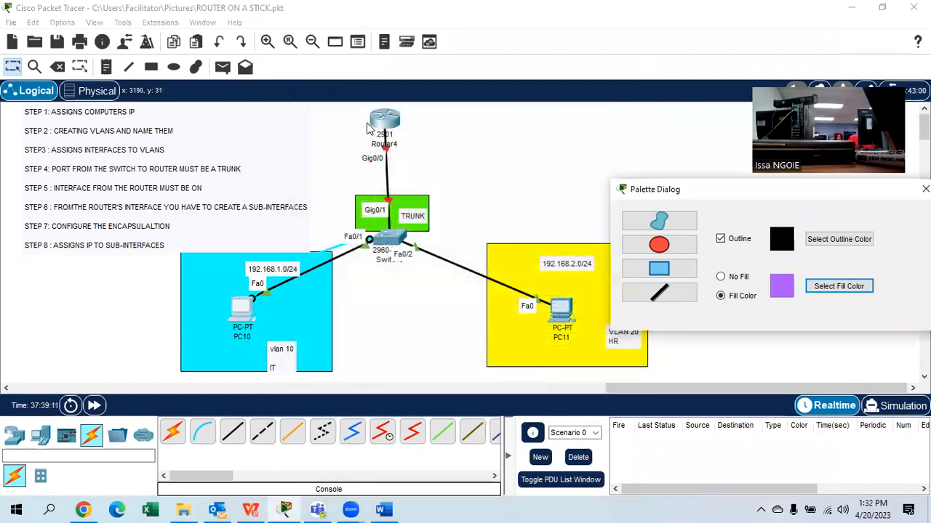
{"action": "left_click", "coordinate": [815, 288]}
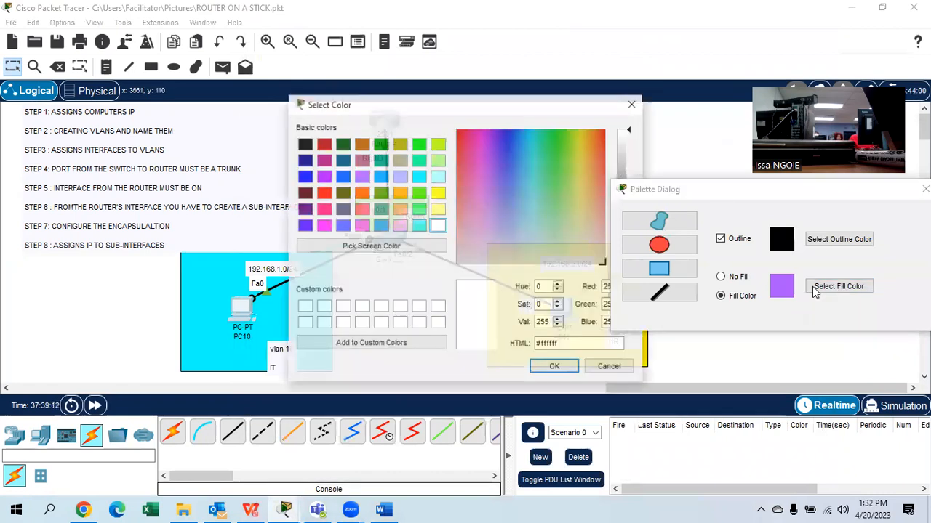
{"action": "left_click", "coordinate": [323, 176]}
{"action": "left_click", "coordinate": [555, 367]}
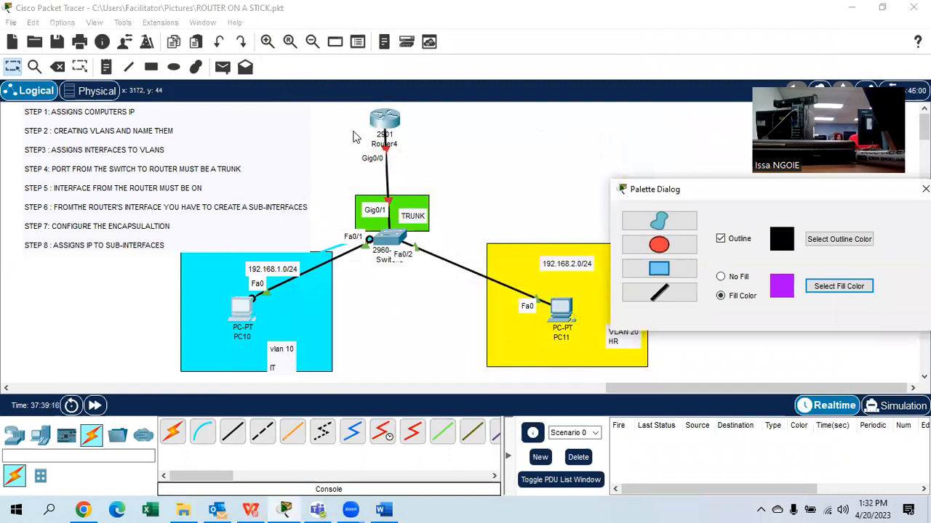
Step: Draw a mauve-filled rectangle around the router's Gig0/0 link, just below the router icon
{"action": "left_click", "coordinate": [690, 271]}
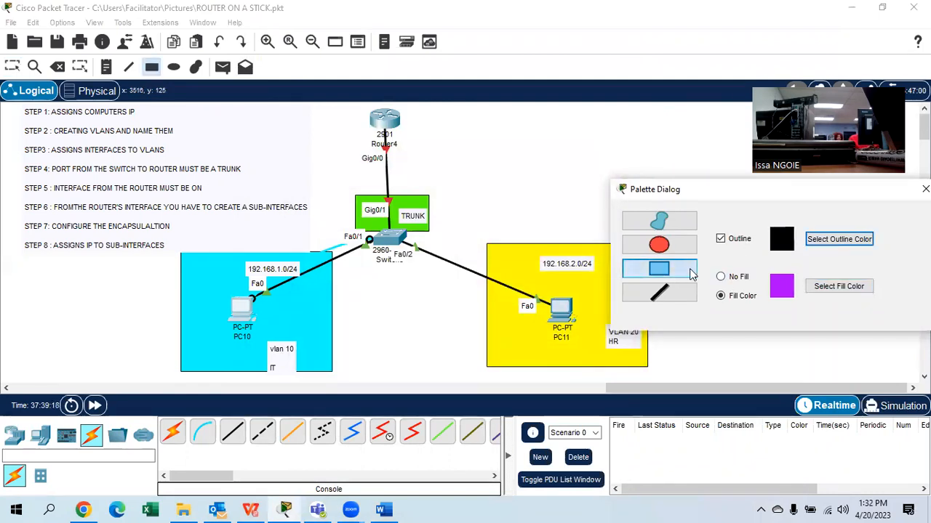
{"action": "left_click", "coordinate": [839, 286]}
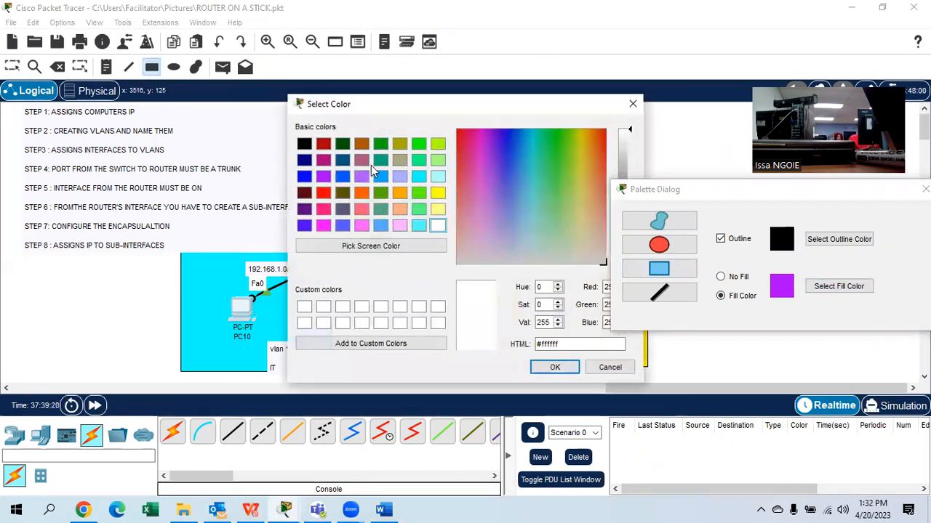
{"action": "left_click", "coordinate": [362, 162]}
{"action": "left_click", "coordinate": [552, 367]}
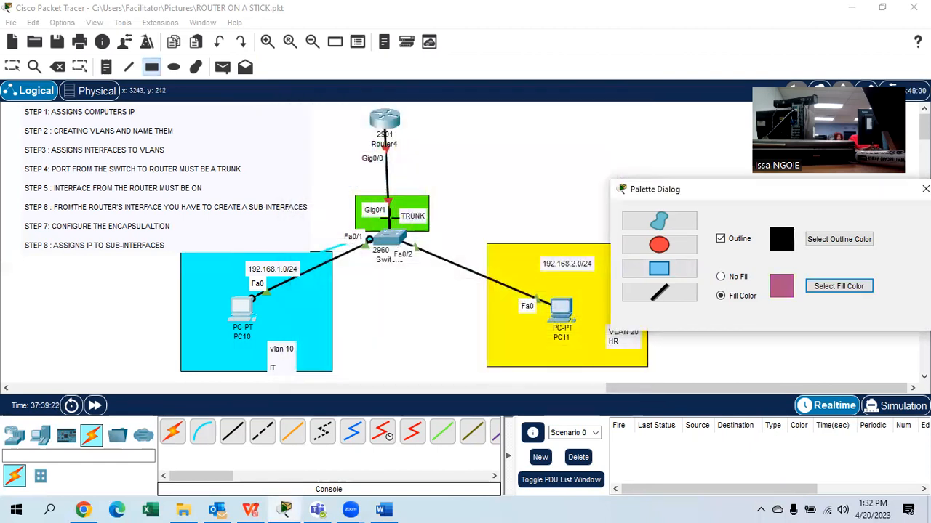
{"action": "mouse_move", "coordinate": [362, 127]}
{"action": "left_mouse_down"}
{"action": "mouse_move", "coordinate": [425, 179]}
{"action": "mouse_move", "coordinate": [426, 168]}
{"action": "left_mouse_up"}
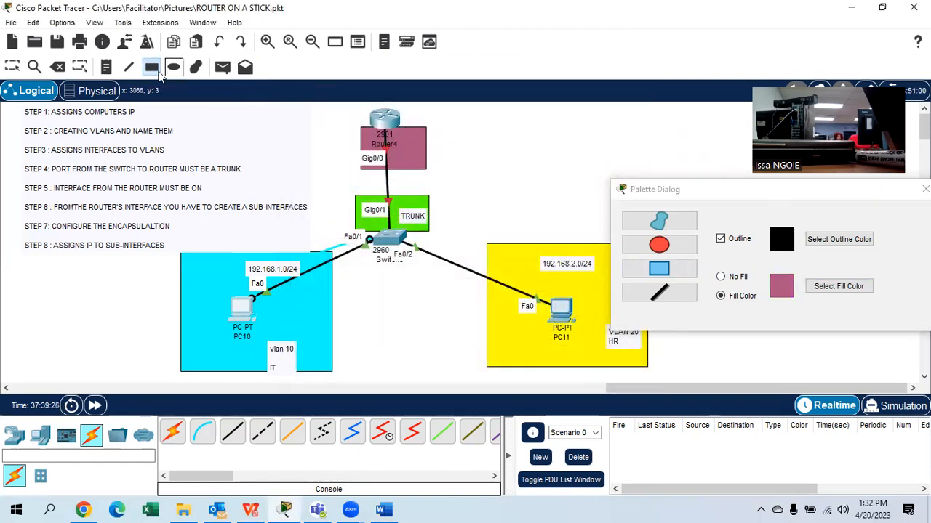
Step: Add a text note reading ON inside the mauve rectangle beside the Gig0/0 label
{"action": "left_click", "coordinate": [105, 69]}
{"action": "left_click", "coordinate": [411, 156]}
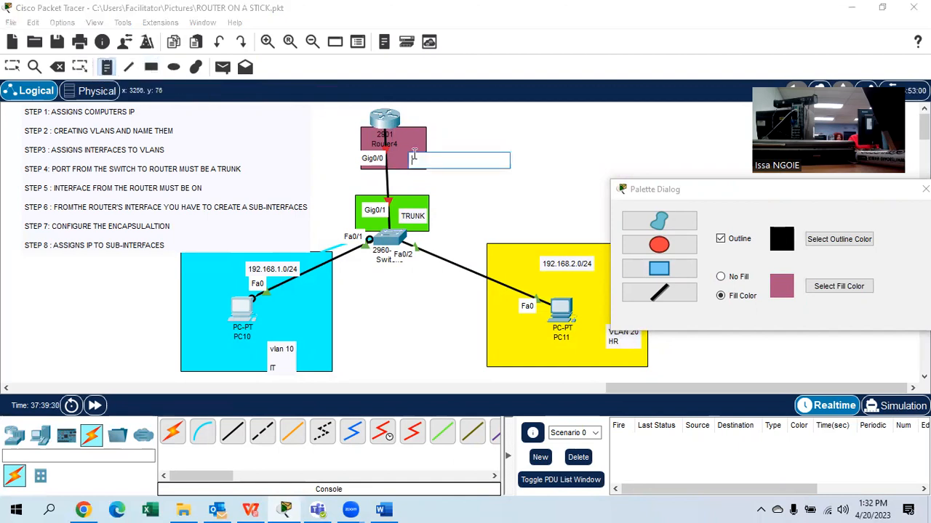
{"action": "type", "text": "ON"}
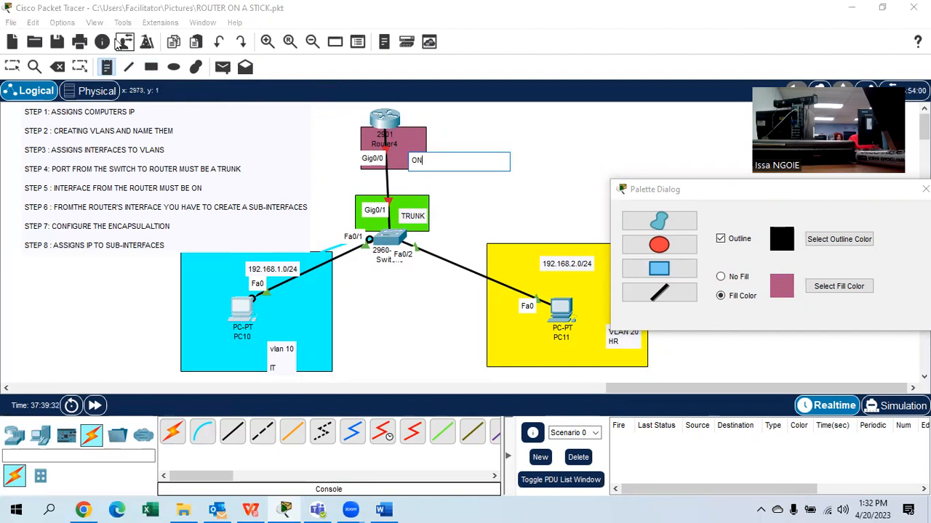
{"action": "left_click", "coordinate": [21, 66]}
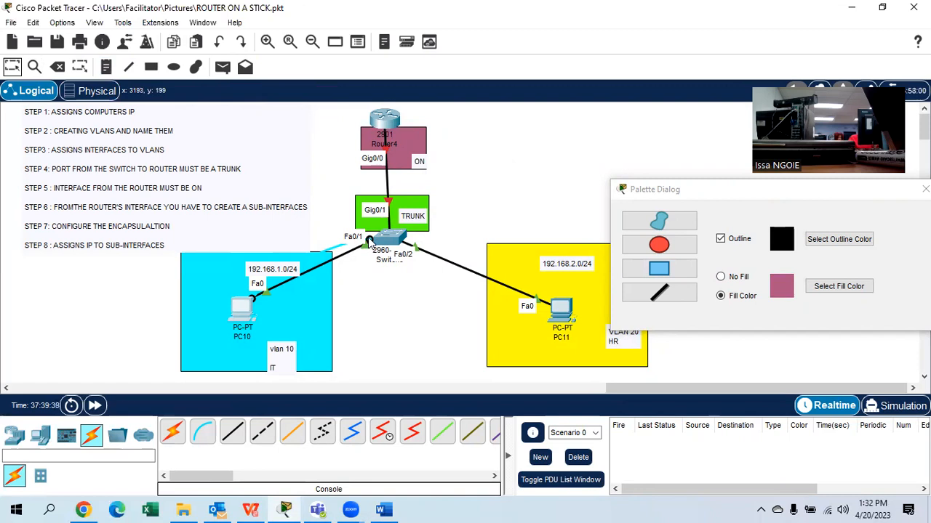
Step: Reconnect the switch end of PC10's console cable to the Console port of Router4
{"action": "left_click", "coordinate": [388, 121]}
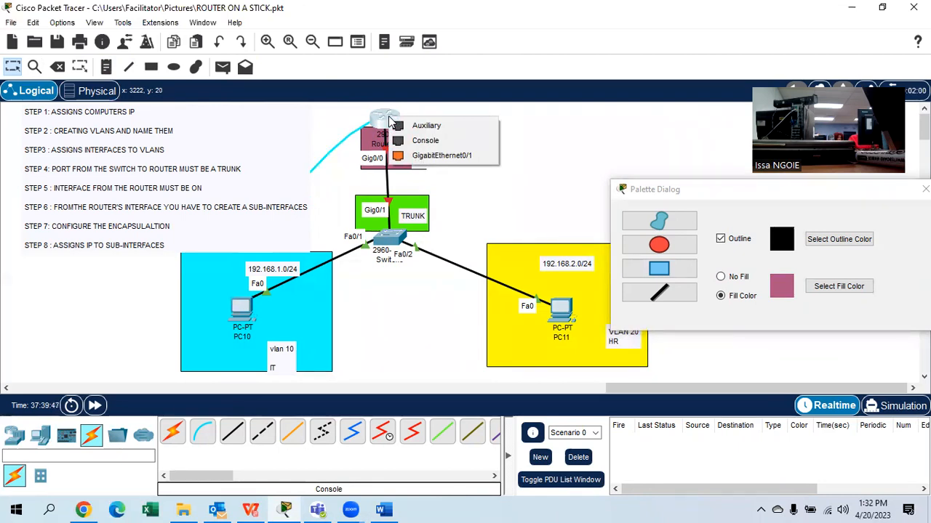
{"action": "left_click", "coordinate": [424, 141]}
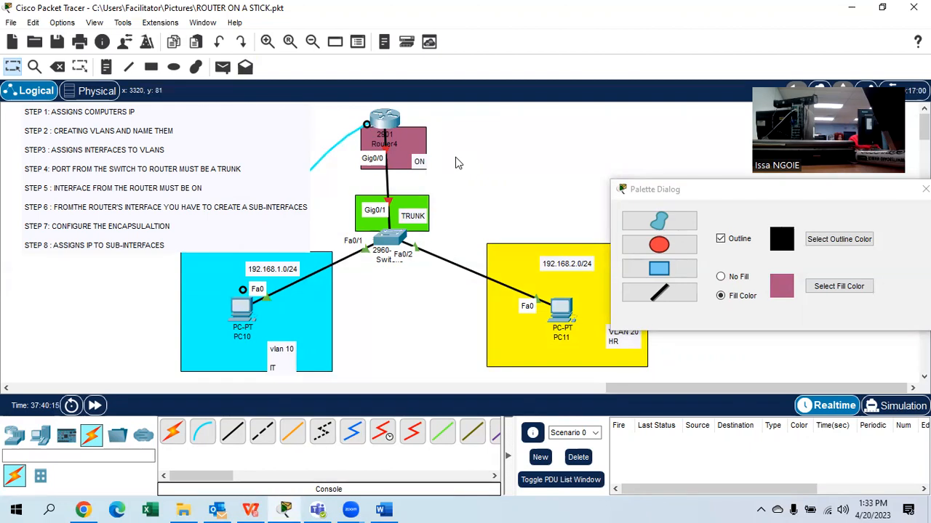
Step: Open a terminal session on PC10 with the default port settings and widen its window
{"action": "left_click", "coordinate": [242, 308]}
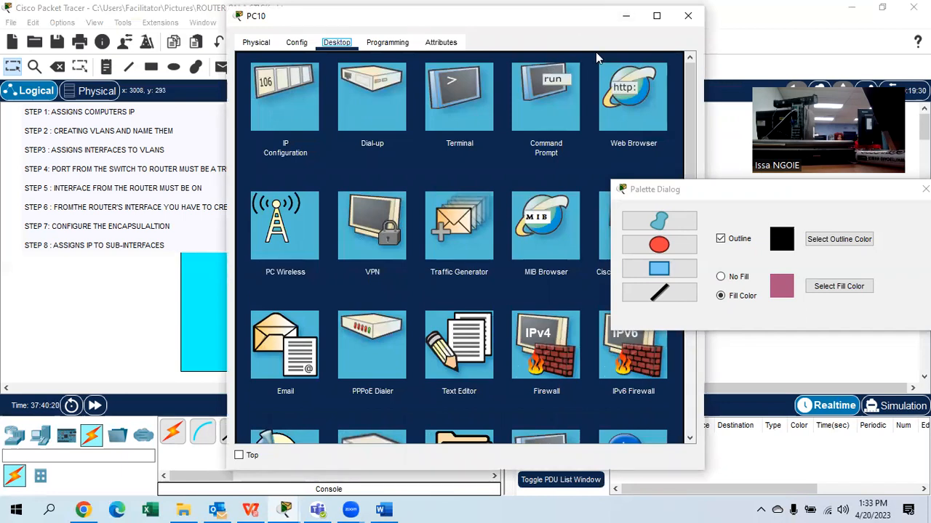
{"action": "left_click_drag", "start_coordinate": [586, 16], "coordinate": [530, 41]}
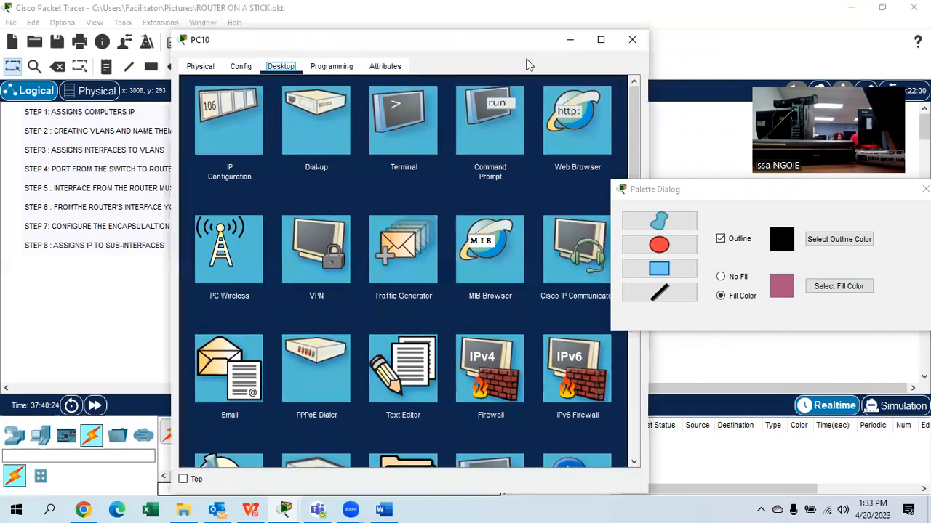
{"action": "left_click", "coordinate": [490, 129]}
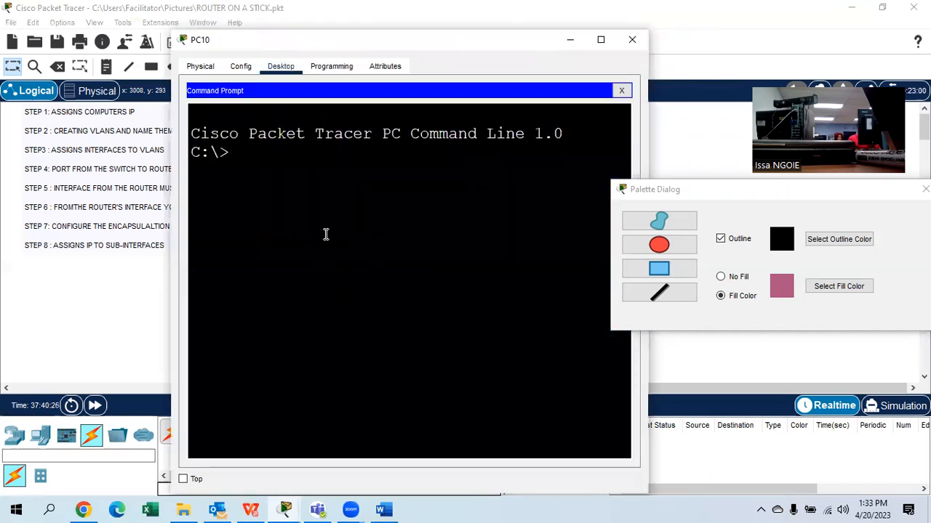
{"action": "left_click", "coordinate": [621, 91]}
{"action": "left_click", "coordinate": [429, 122]}
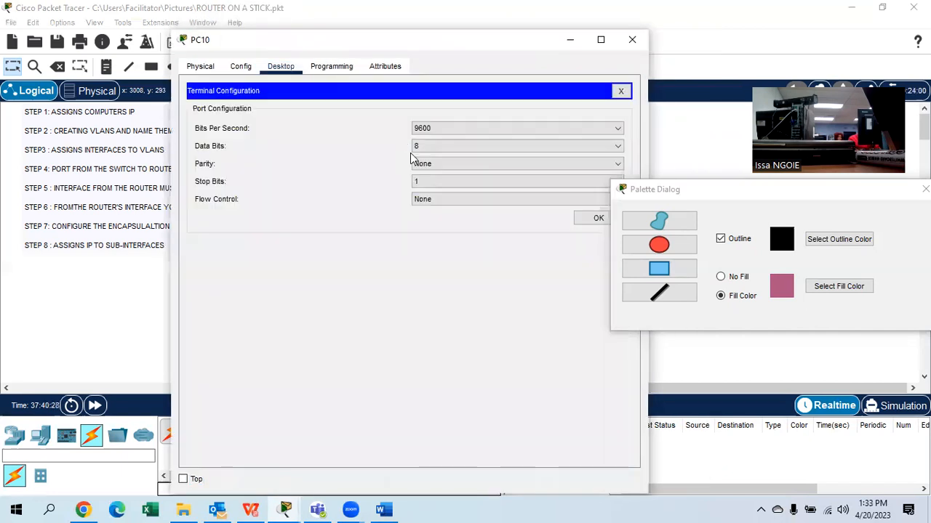
{"action": "left_click", "coordinate": [593, 217]}
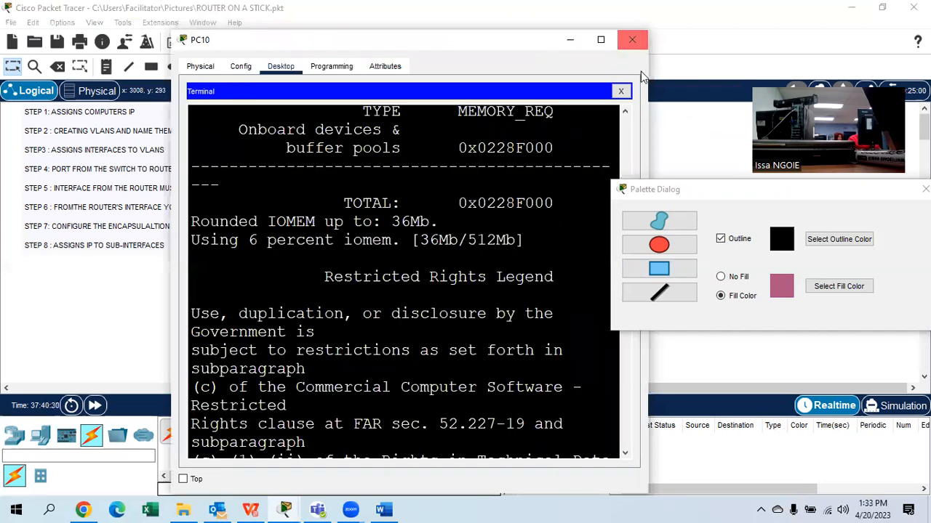
{"action": "left_click_drag", "start_coordinate": [650, 72], "coordinate": [887, 72]}
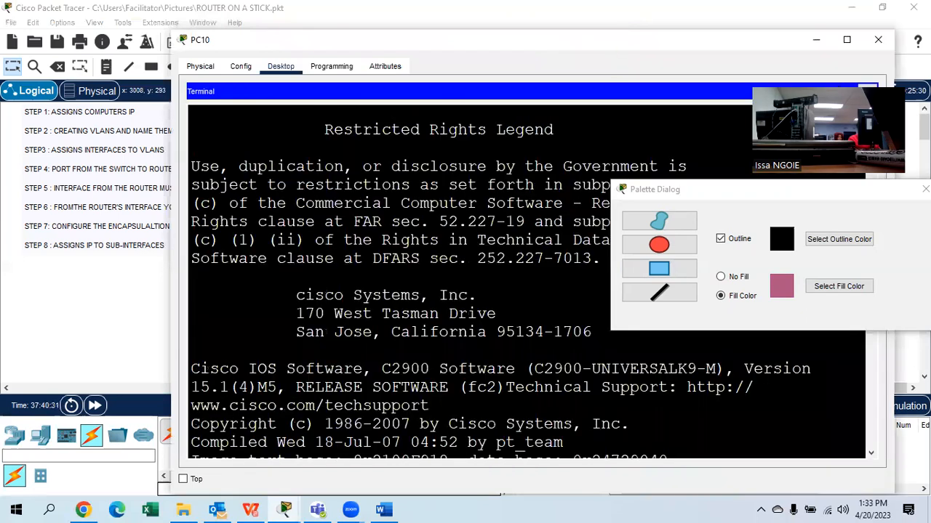
Step: Answer NO to the router's initial configuration dialog and start the command-line session
{"action": "key", "text": "Return"}
{"action": "key", "text": "Return"}
{"action": "key", "text": "Return"}
{"action": "key", "text": "Return"}
{"action": "type", "text": "NO"}
{"action": "key", "text": "Return"}
{"action": "key", "text": "Return"}
{"action": "key", "text": "Return"}
{"action": "key", "text": "Return"}
Step: Enter privileged mode on the router and switch to global configuration mode
{"action": "type", "text": "EN"}
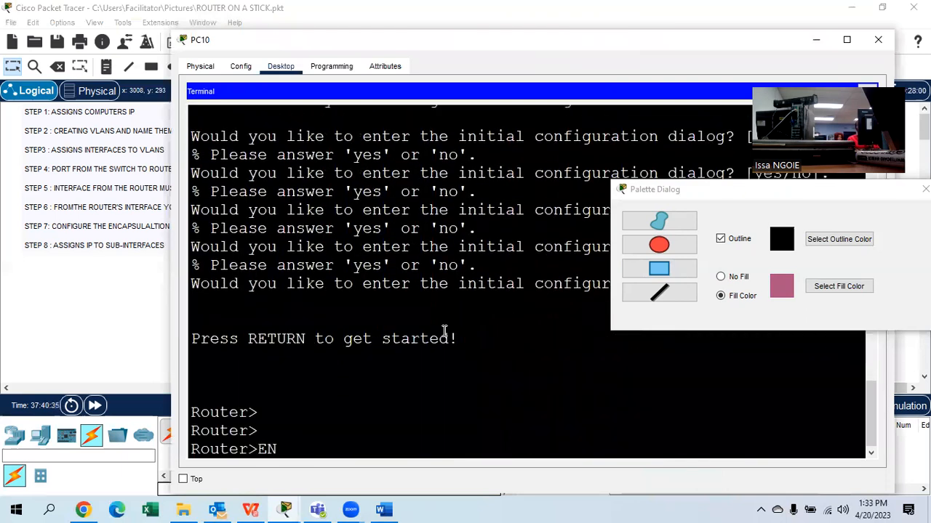
{"action": "key", "text": "Tab"}
{"action": "key", "text": "Return"}
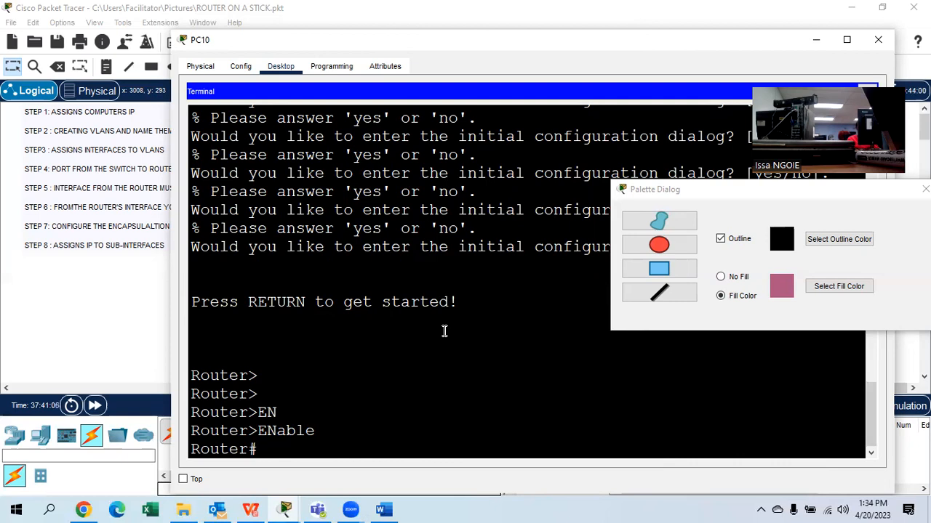
{"action": "type", "text": "CONFIGURE TERMIN"}
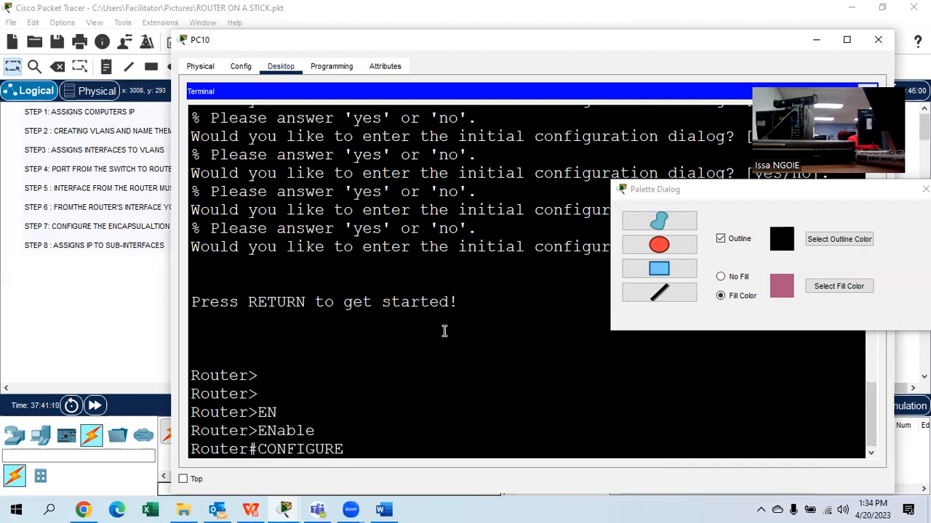
{"action": "key", "text": "Tab"}
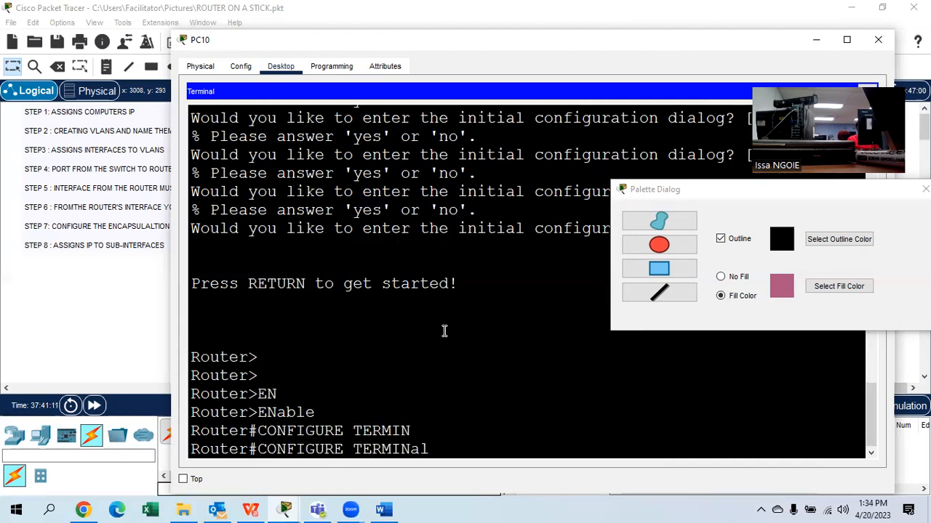
{"action": "key", "text": "Return"}
Step: Enter configuration of router interface g0/0
{"action": "type", "text": "INT G"}
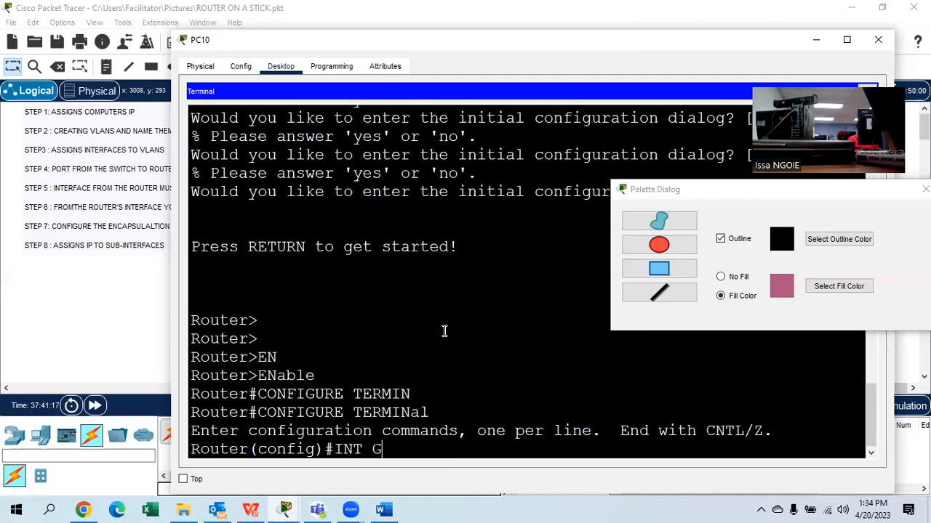
{"action": "type", "text": "O/0"}
{"action": "key", "text": "Return"}
{"action": "type", "text": "N"}
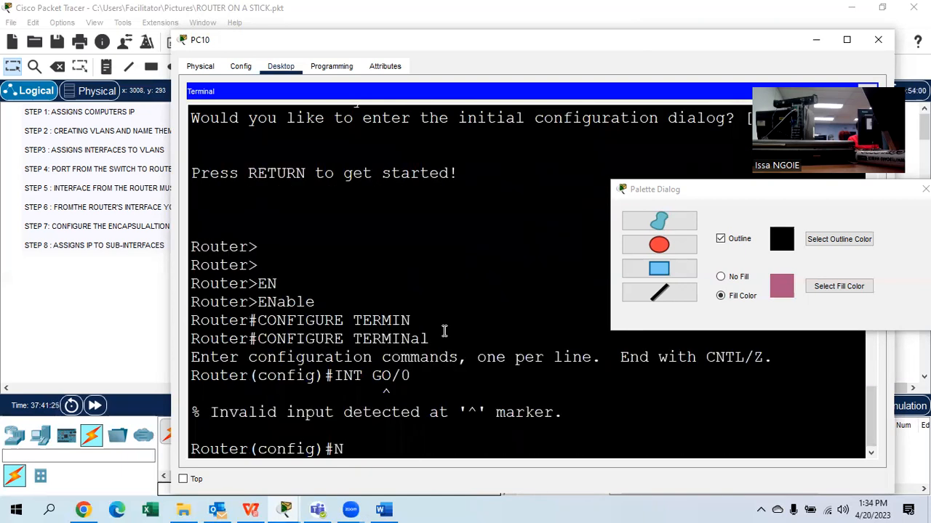
{"action": "key", "text": "BackSpace"}
{"action": "type", "text": "int g0/0"}
{"action": "key", "text": "Return"}
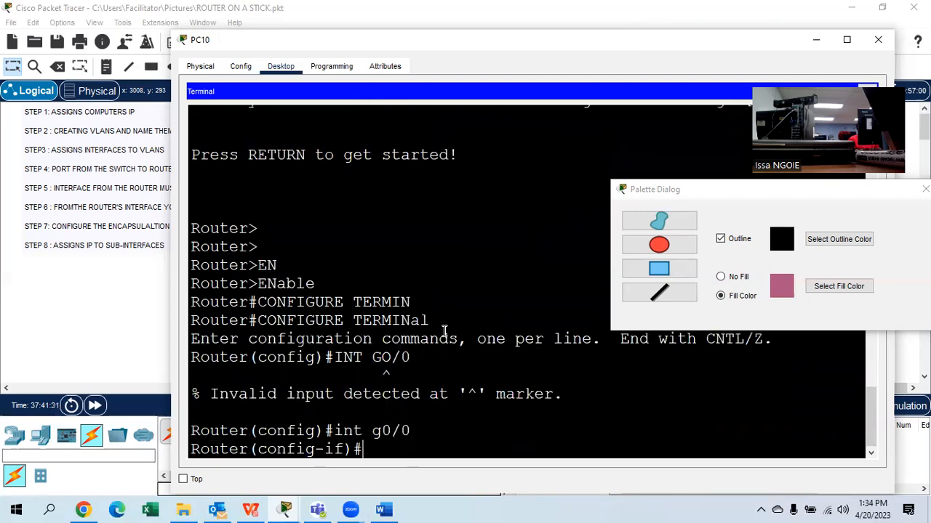
Step: Enable router interface g0/0 with the no shutdown command
{"action": "type", "text": "no shuitdown"}
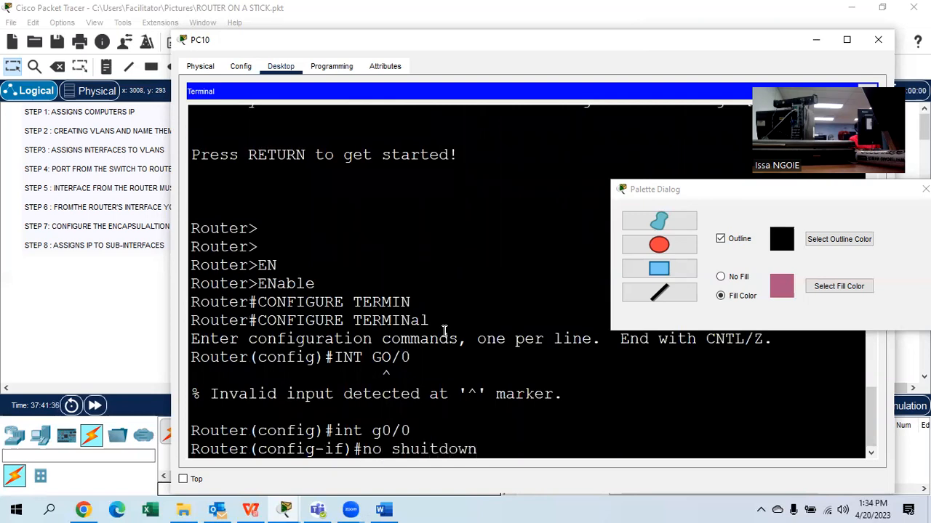
{"action": "key", "text": "BackSpace"}
{"action": "key", "text": "BackSpace"}
{"action": "key", "text": "BackSpace"}
{"action": "key", "text": "BackSpace"}
{"action": "key", "text": "BackSpace"}
{"action": "key", "text": "BackSpace"}
{"action": "key", "text": "Tab"}
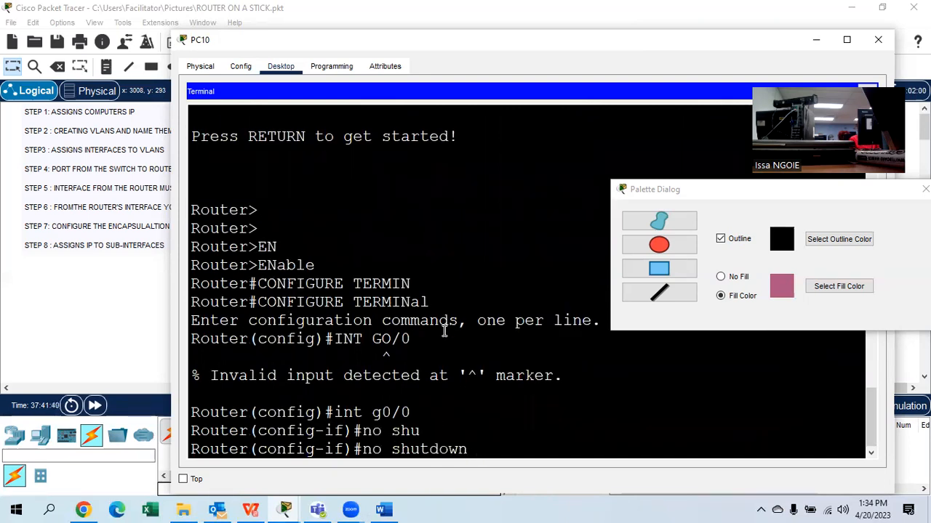
{"action": "key", "text": "Return"}
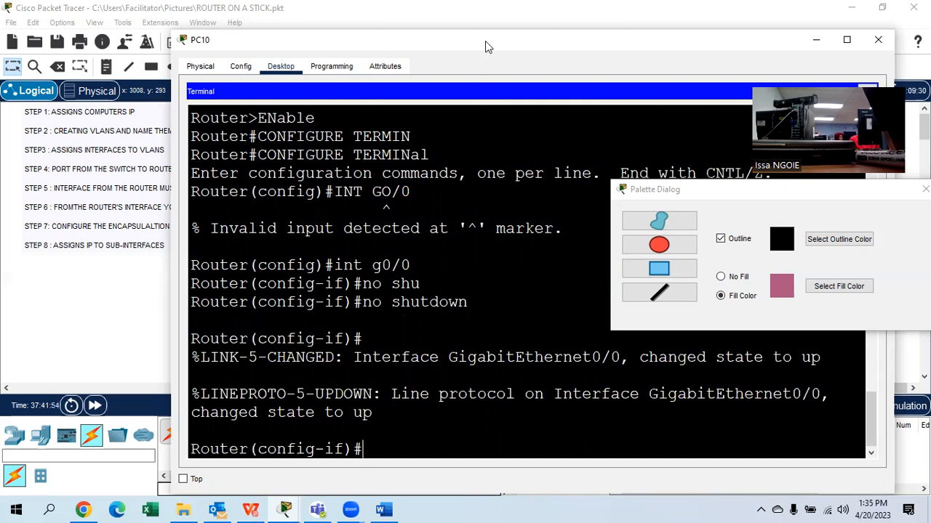
Step: Move the PC10 window aside to uncover the checklist and create sub-interface g0/0.10 on the router
{"action": "left_click_drag", "start_coordinate": [485, 41], "coordinate": [557, 44]}
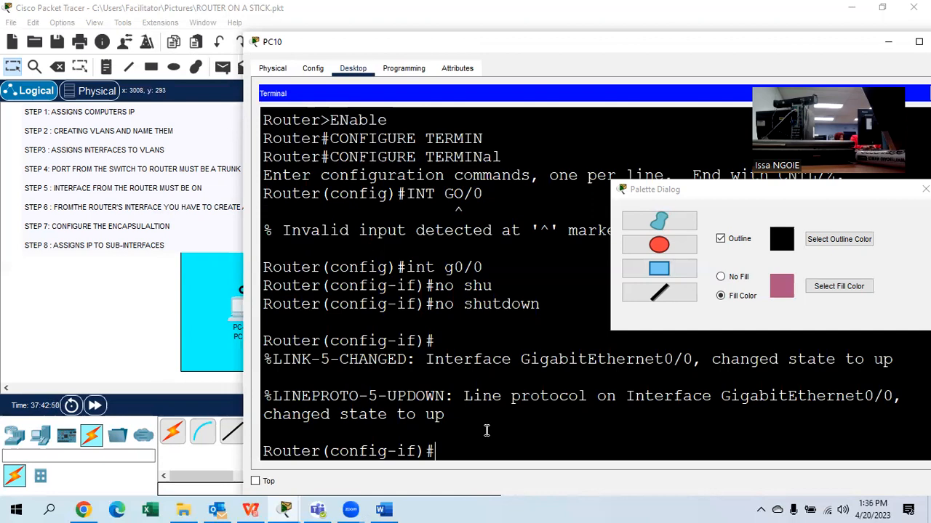
{"action": "type", "text": "int g0/0."}
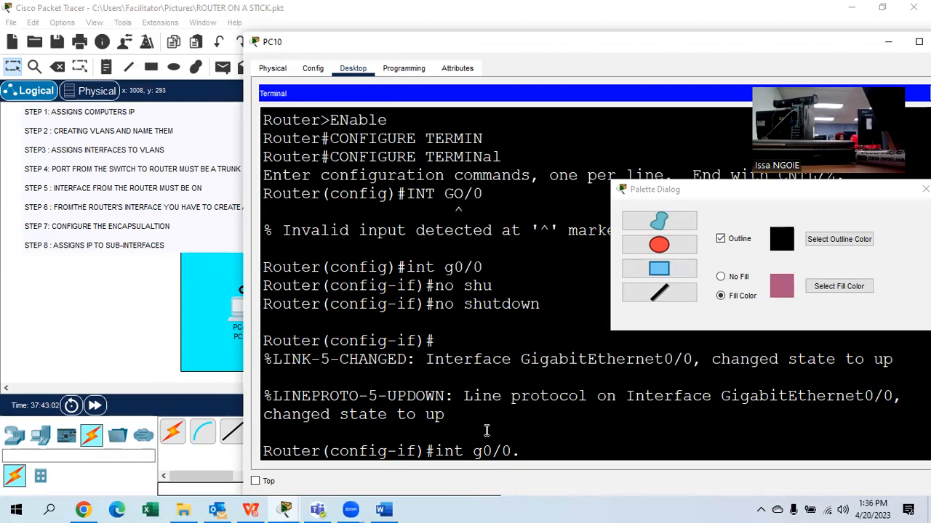
{"action": "type", "text": "10"}
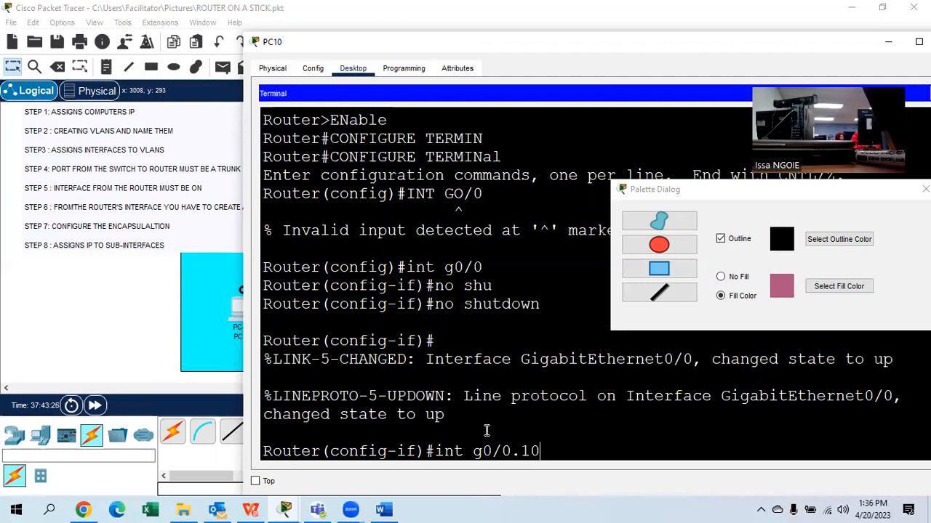
{"action": "key", "text": "Return"}
{"action": "key", "text": "Return"}
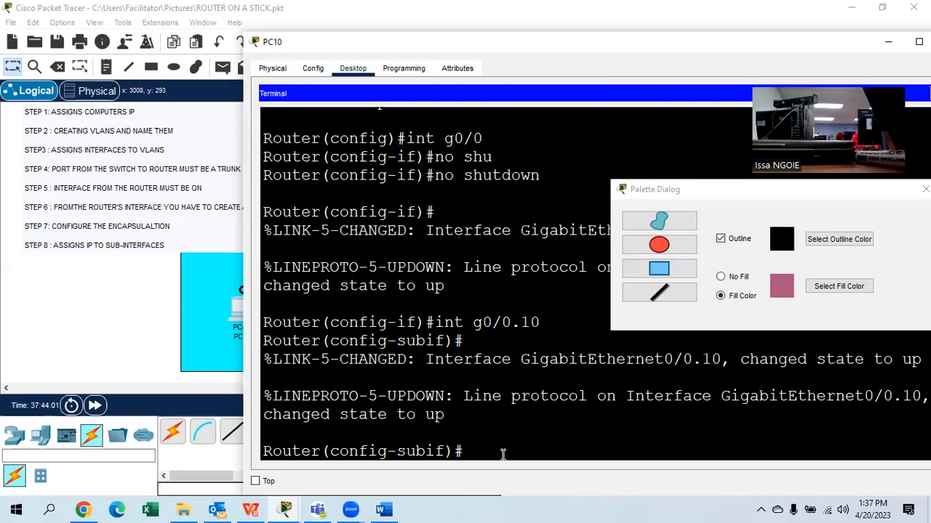
Step: Set dot1Q encapsulation for VLAN 10 on sub-interface g0/0.10
{"action": "type", "text": "encapsu"}
{"action": "key", "text": "Tab"}
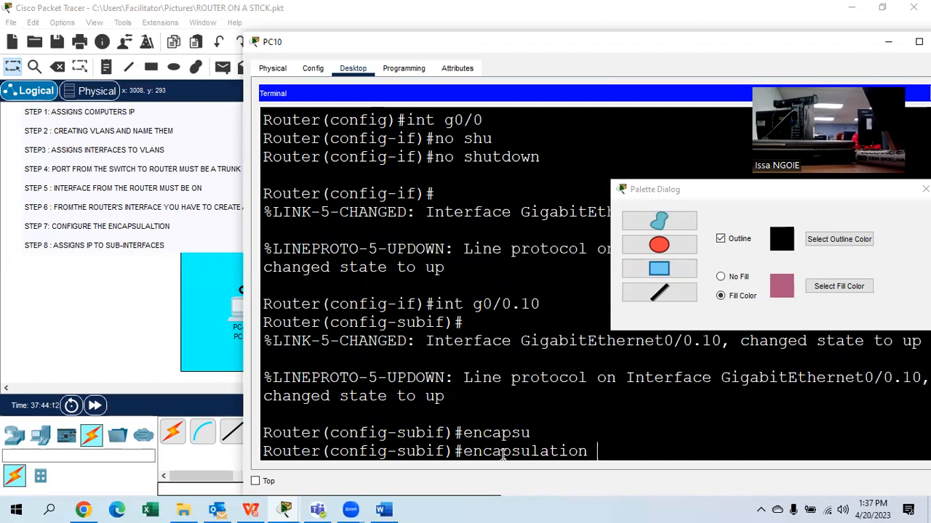
{"action": "type", "text": "do"}
{"action": "key", "text": "Tab"}
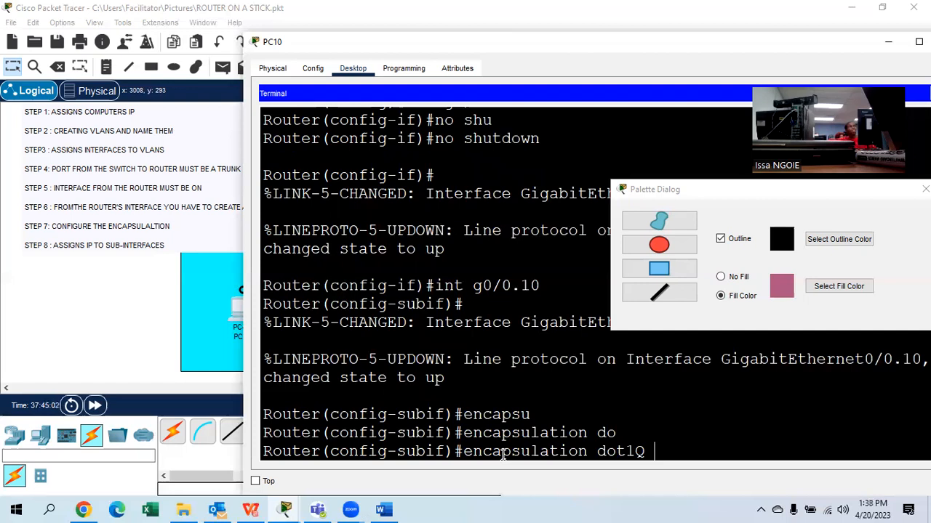
{"action": "type", "text": "10"}
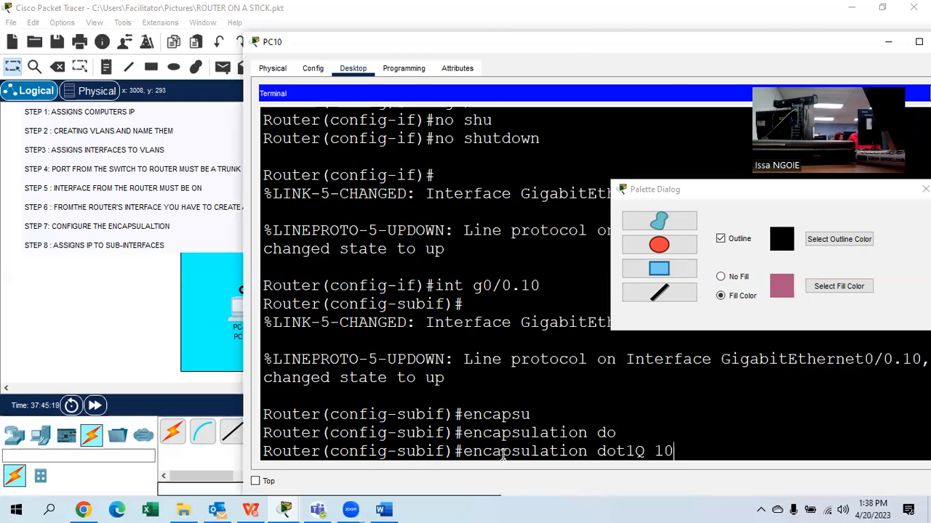
{"action": "key", "text": "Return"}
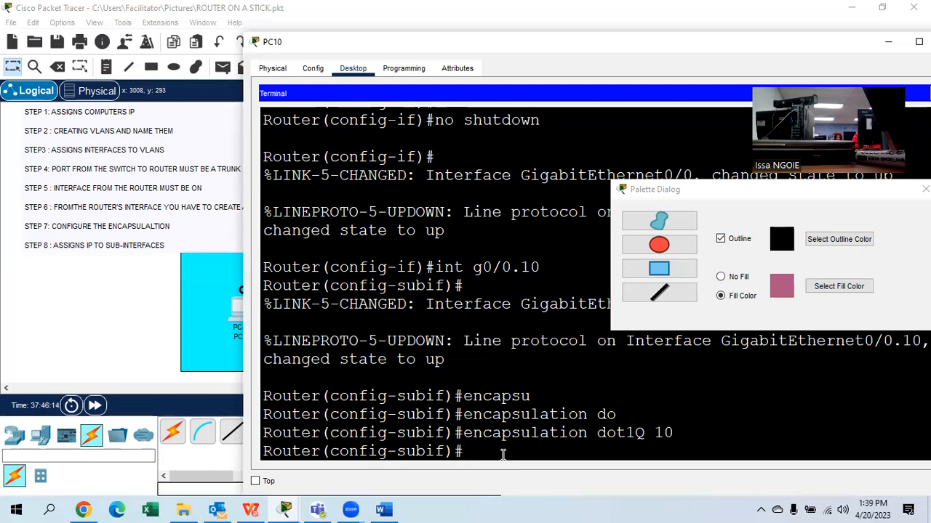
Step: Try to assign IP address 192.168.1.1 with mask 255.255.255.0 to sub-interface g0/0.10
{"action": "type", "text": "ipn"}
{"action": "key", "text": "BackSpace"}
{"action": "type", "text": "a"}
{"action": "key", "text": "Tab"}
{"action": "type", "text": "dr"}
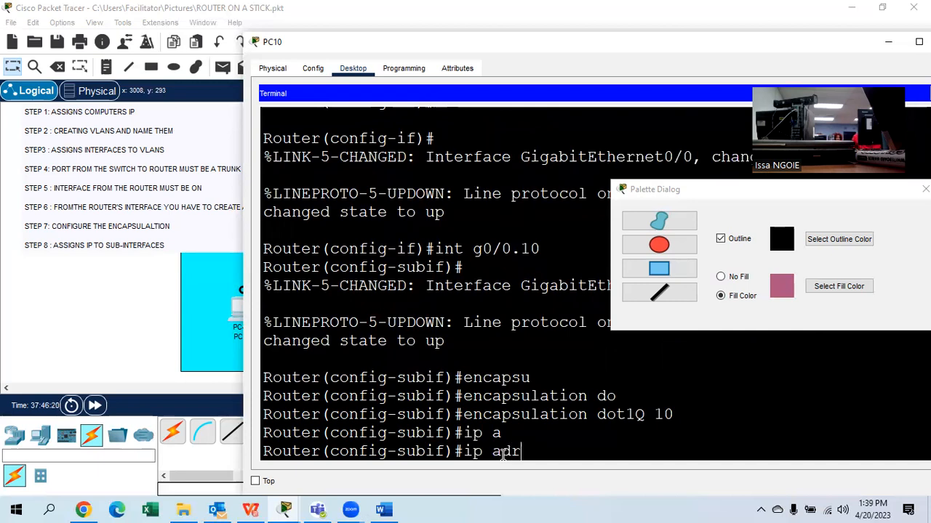
{"action": "type", "text": "ess 192.168.1.1"}
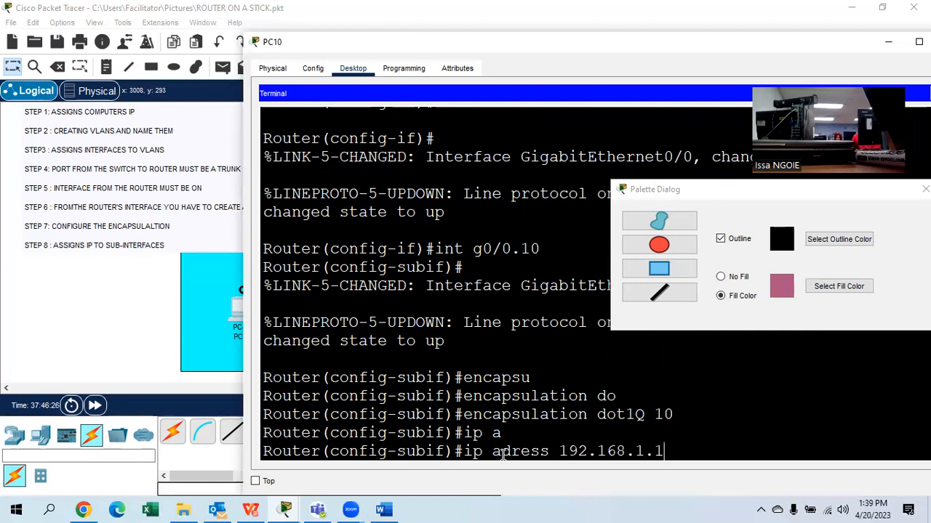
{"action": "type", "text": " 255.255.2"}
{"action": "type", "text": "55.255.0"}
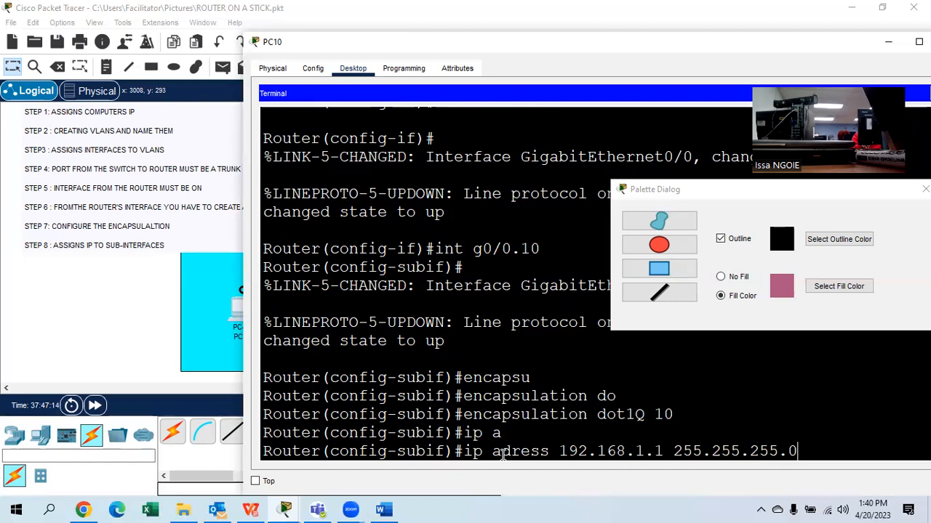
{"action": "key", "text": "Return"}
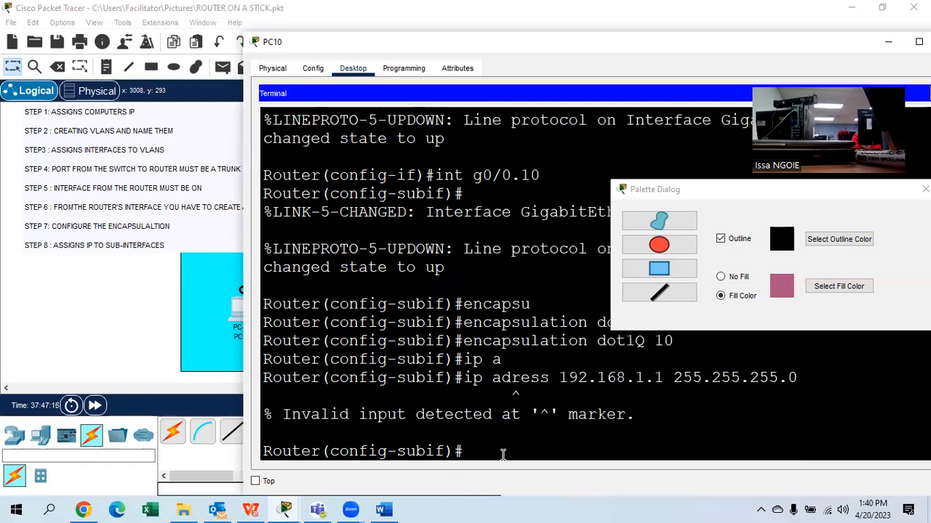
Step: Recall the misspelled command, correct it to "ip address", and assign 192.168.1.1 255.255.255.0 to sub-interface g0/0.10
{"action": "key", "text": "Up"}
{"action": "key", "text": "Left"}
{"action": "key", "text": "Left"}
{"action": "key", "text": "Left"}
{"action": "key", "text": "Left"}
{"action": "key", "text": "Left"}
{"action": "key", "text": "Left"}
{"action": "key", "text": "Left"}
{"action": "key", "text": "Left"}
{"action": "key", "text": "Left"}
{"action": "key", "text": "Left"}
{"action": "key", "text": "Left"}
{"action": "key", "text": "Left"}
{"action": "key", "text": "Left"}
{"action": "key", "text": "Left"}
{"action": "key", "text": "Left"}
{"action": "key", "text": "Left"}
{"action": "key", "text": "Left"}
{"action": "key", "text": "Left"}
{"action": "key", "text": "Left"}
{"action": "key", "text": "Left"}
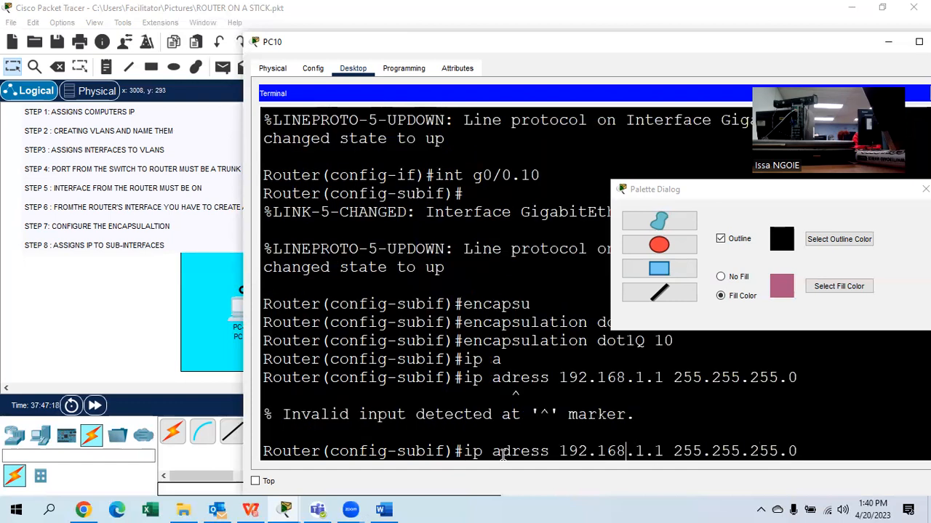
{"action": "key", "text": "Left"}
{"action": "key", "text": "Left"}
{"action": "key", "text": "Left"}
{"action": "key", "text": "Left"}
{"action": "key", "text": "Left"}
{"action": "key", "text": "Left"}
{"action": "key", "text": "Left"}
{"action": "key", "text": "Left"}
{"action": "key", "text": "Left"}
{"action": "type", "text": "d"}
{"action": "key", "text": "Return"}
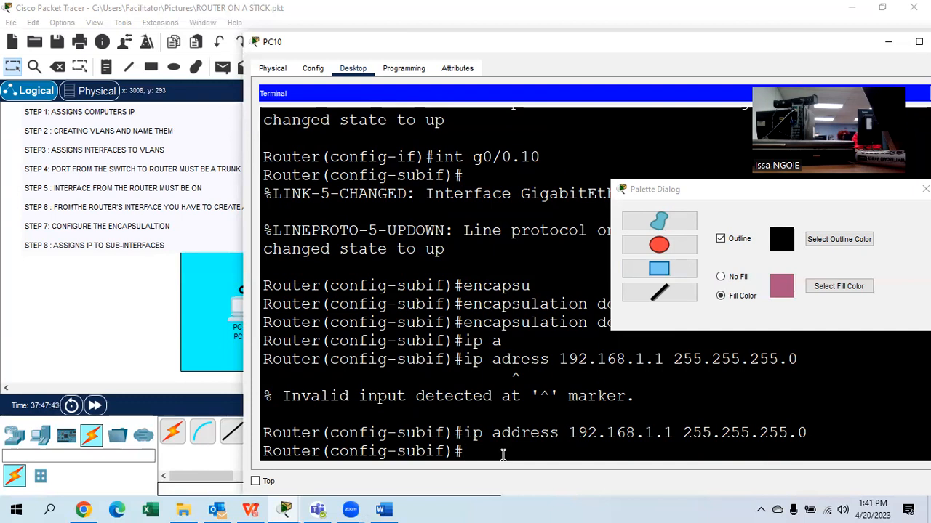
Step: Exit the g0/0.10 configuration and create sub-interface g0/0.20
{"action": "type", "text": "exit"}
{"action": "key", "text": "Return"}
{"action": "type", "text": "int g0"}
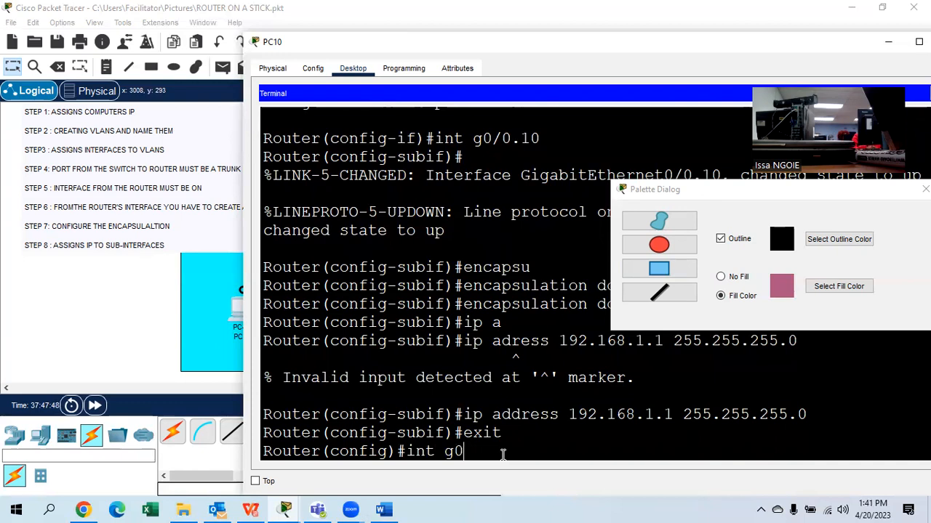
{"action": "type", "text": "/0.20"}
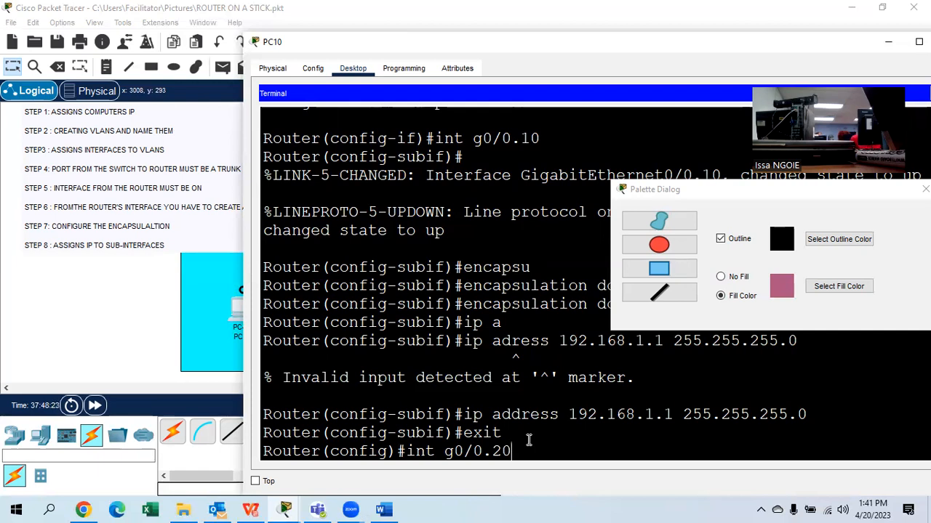
{"action": "key", "text": "Return"}
{"action": "key", "text": "Return"}
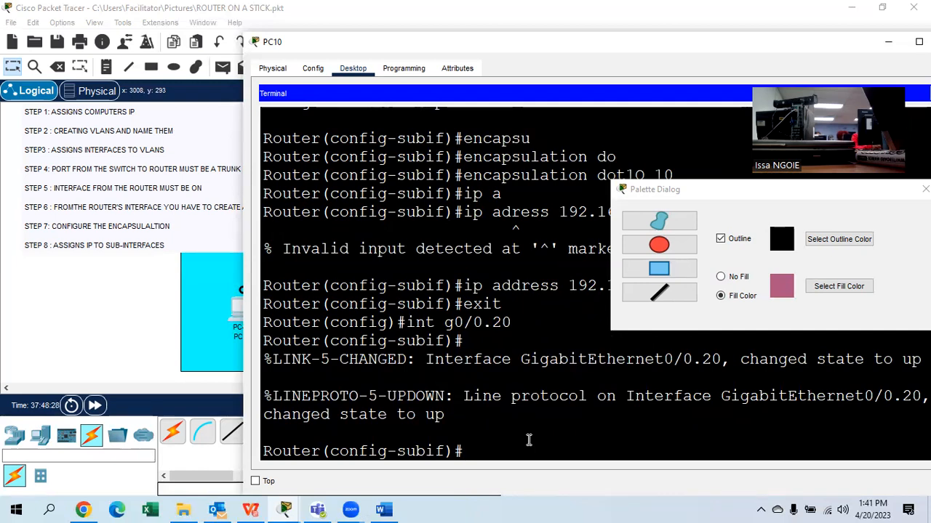
Step: Set dot1Q encapsulation for VLAN 20 on sub-interface g0/0.20
{"action": "type", "text": "en"}
{"action": "key", "text": "Tab"}
{"action": "type", "text": "d"}
{"action": "key", "text": "Tab"}
{"action": "type", "text": "20"}
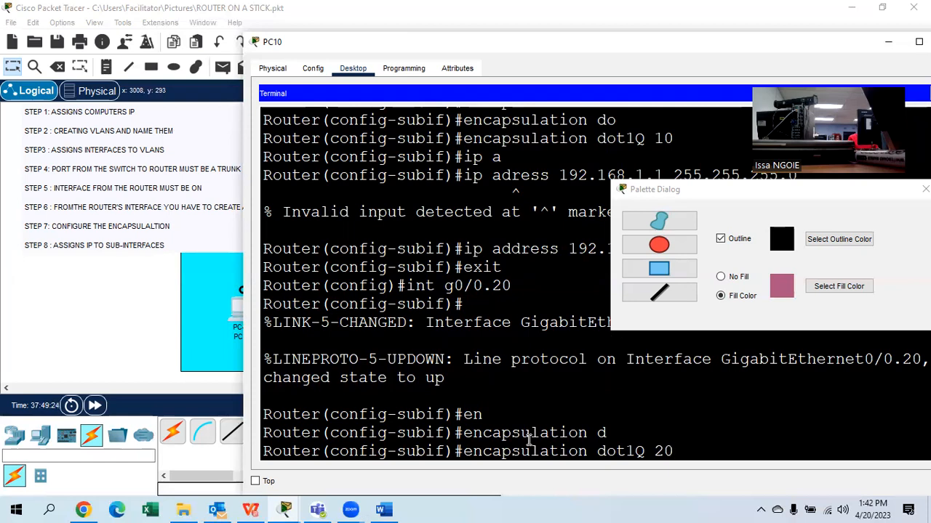
{"action": "key", "text": "Return"}
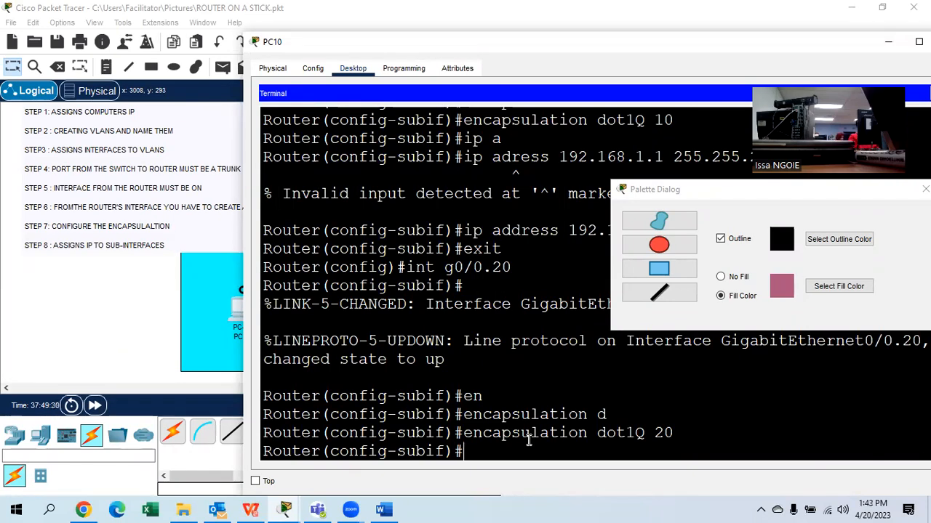
Step: Assign IP address 192.168.2.1 with mask 255.255.255.0 to sub-interface g0/0.20
{"action": "type", "text": "ip addres"}
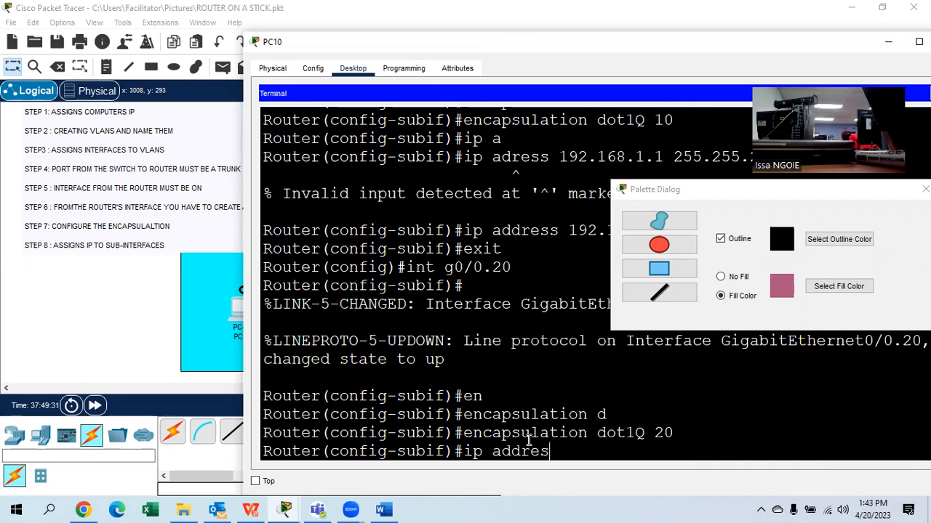
{"action": "type", "text": "s 192.168.2.1 255"}
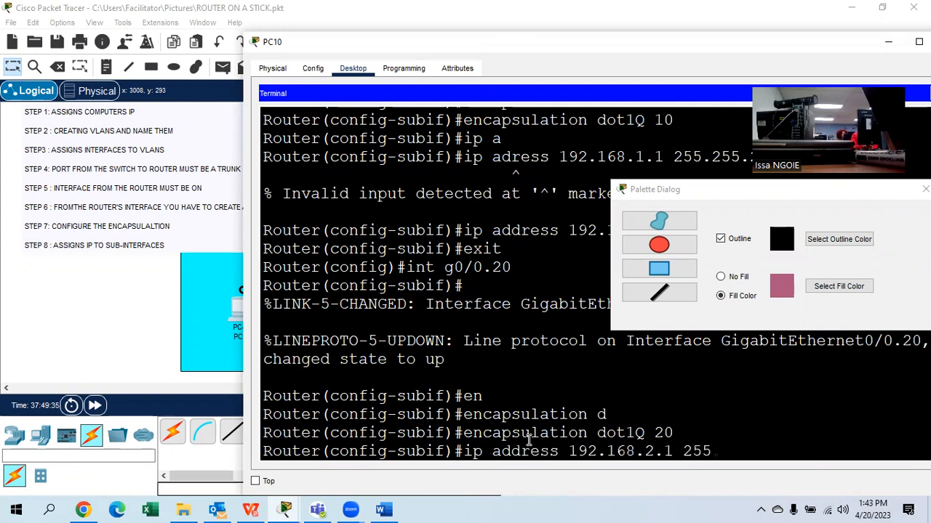
{"action": "type", "text": ".255.255.0"}
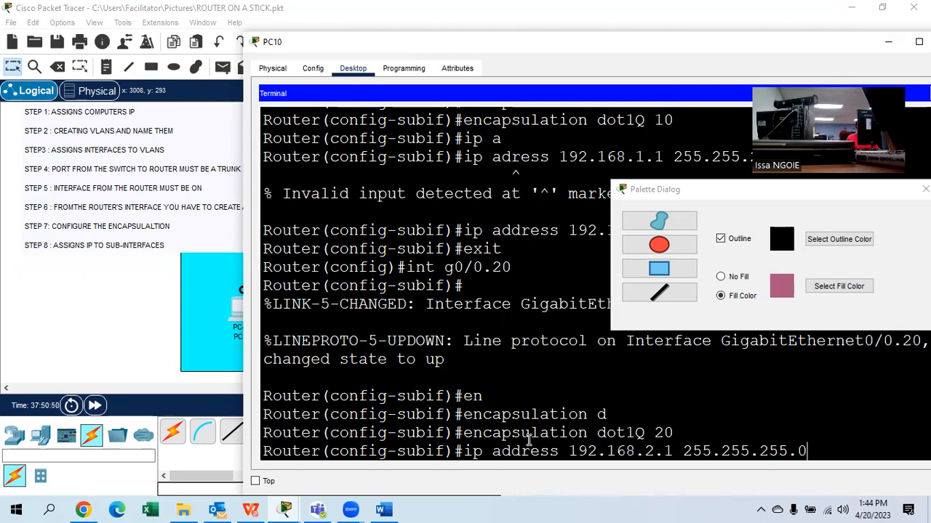
{"action": "key", "text": "Return"}
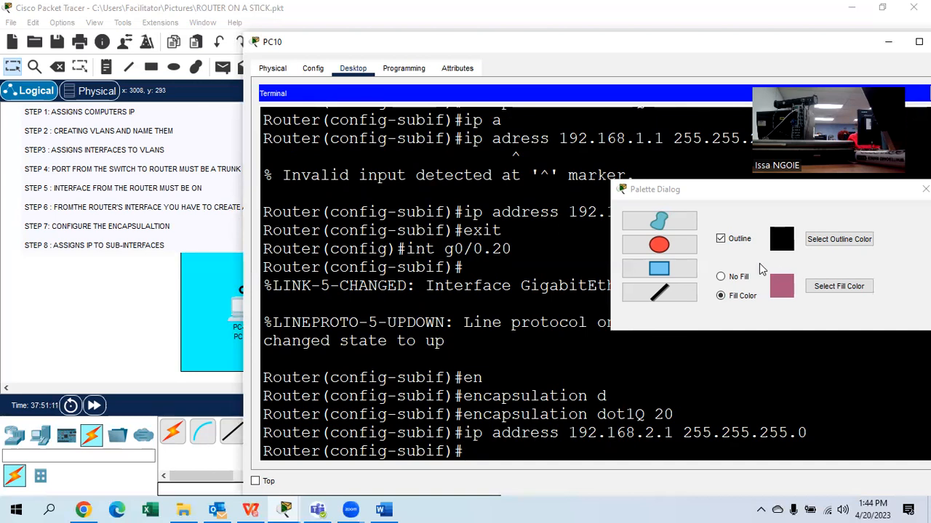
Step: Close the router terminal window and open the Command Prompt on PC10
{"action": "left_click_drag", "start_coordinate": [689, 49], "coordinate": [284, 108]}
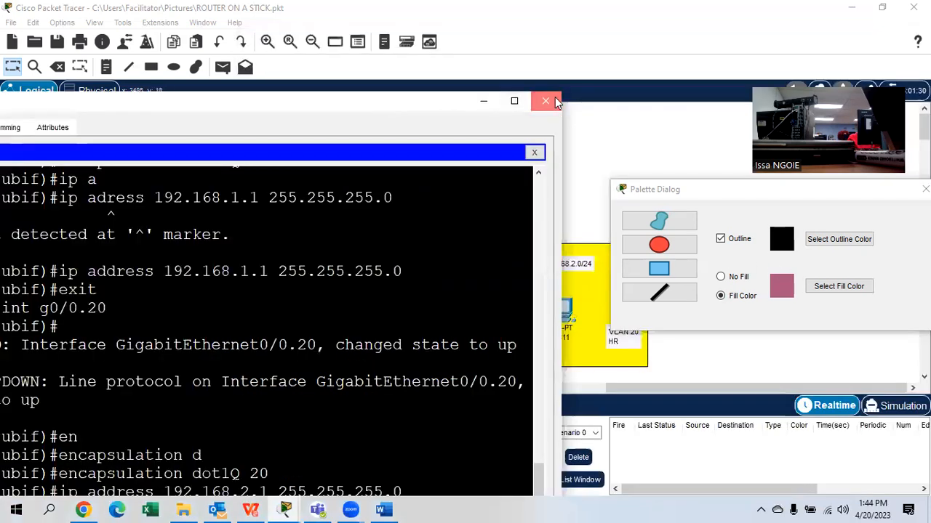
{"action": "left_click", "coordinate": [555, 98]}
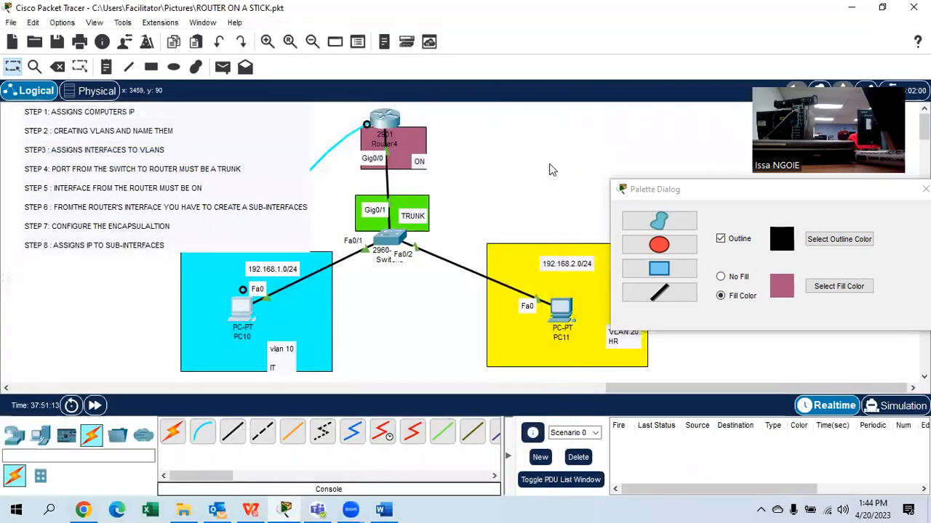
{"action": "left_click", "coordinate": [243, 309]}
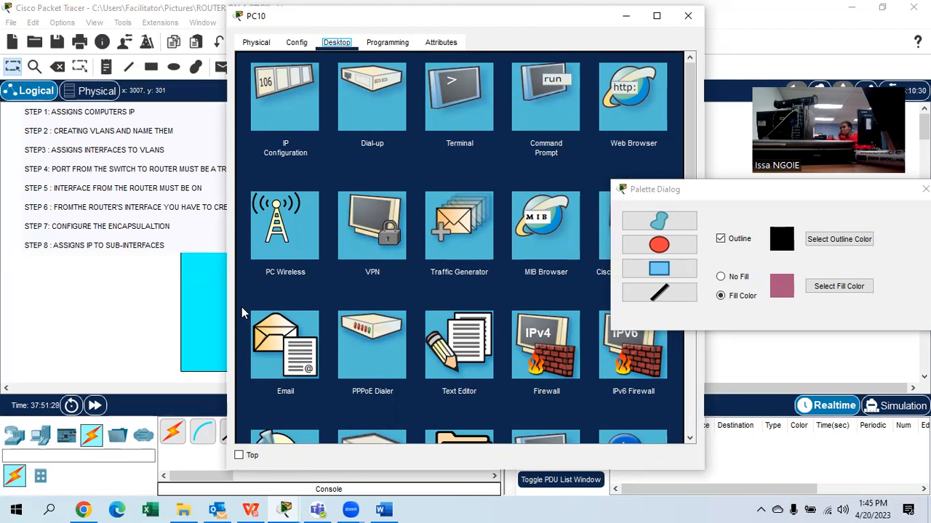
{"action": "left_click", "coordinate": [277, 94]}
{"action": "left_click", "coordinate": [679, 66]}
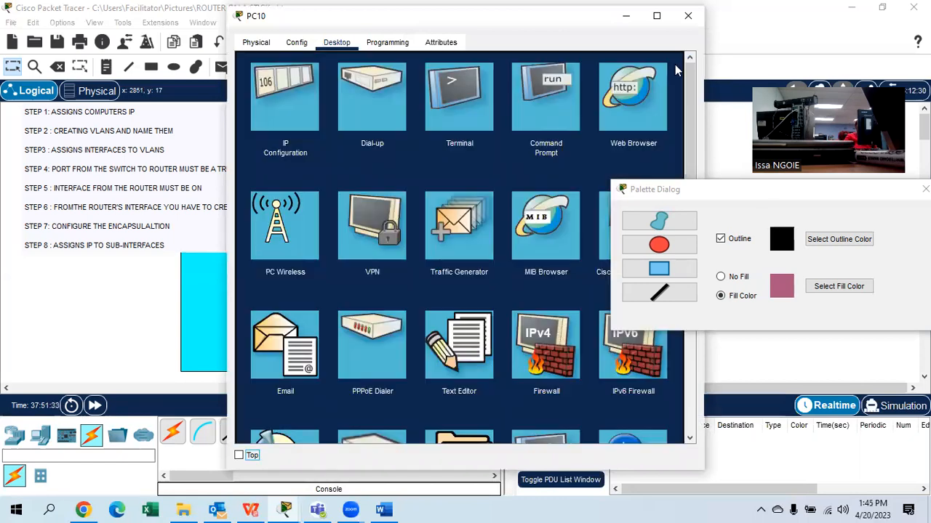
{"action": "left_click", "coordinate": [543, 120]}
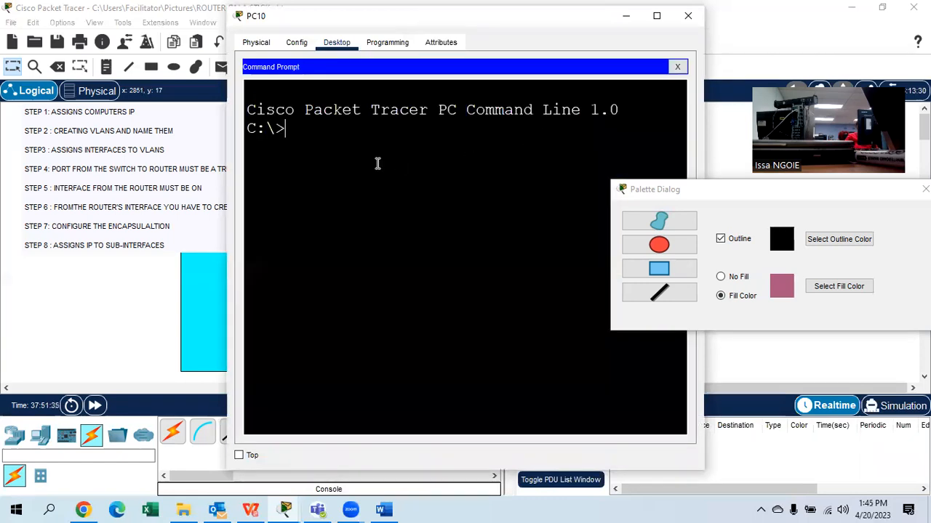
Step: Ping PC10's gateway at 192.168.1.1 and review the replies
{"action": "type", "text": "ping 192.168"}
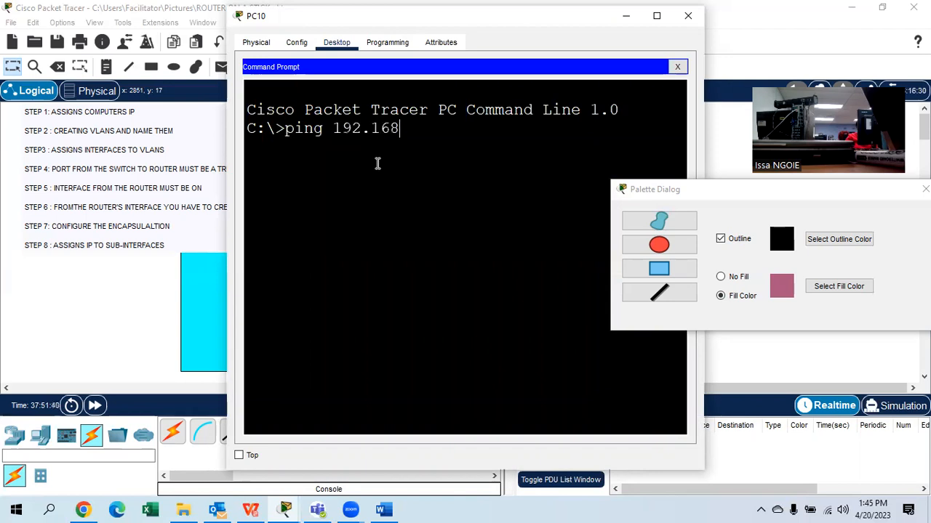
{"action": "type", "text": ".1.1"}
{"action": "key", "text": "Return"}
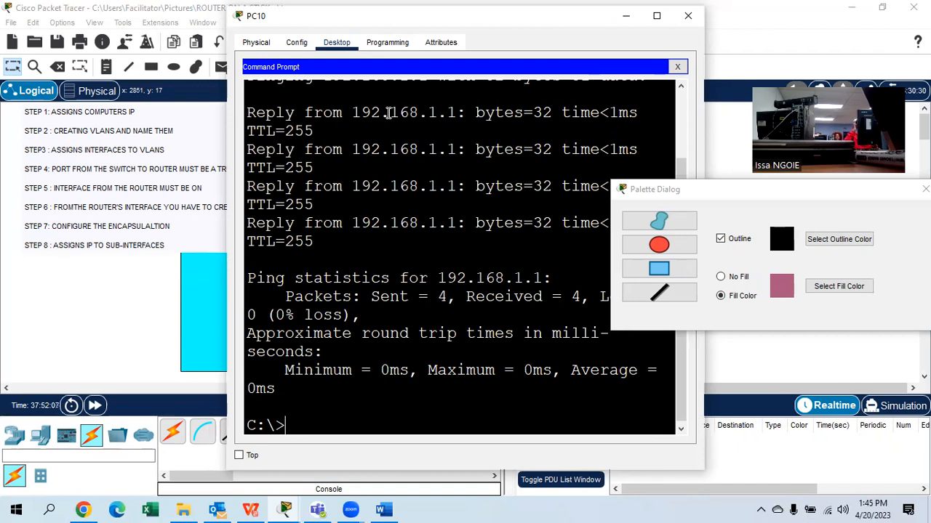
{"action": "scroll", "coordinate": [320, 144], "scroll_direction": "up", "scroll_amount": 2}
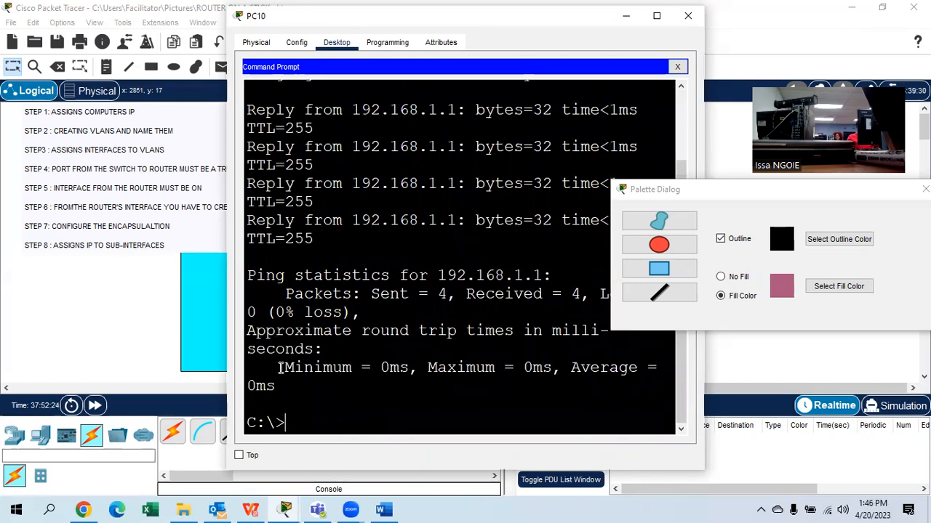
Step: Ping 192.168.2.2 in the other VLAN from PC10 and maximize the window to view the output
{"action": "key", "text": "Up"}
{"action": "key", "text": "BackSpace"}
{"action": "key", "text": "BackSpace"}
{"action": "key", "text": "BackSpace"}
{"action": "type", "text": "2.2"}
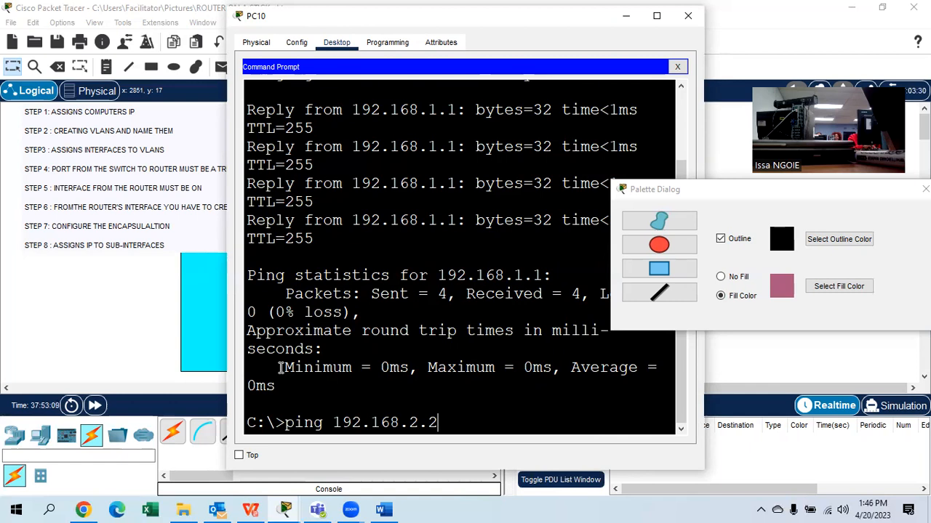
{"action": "key", "text": "Return"}
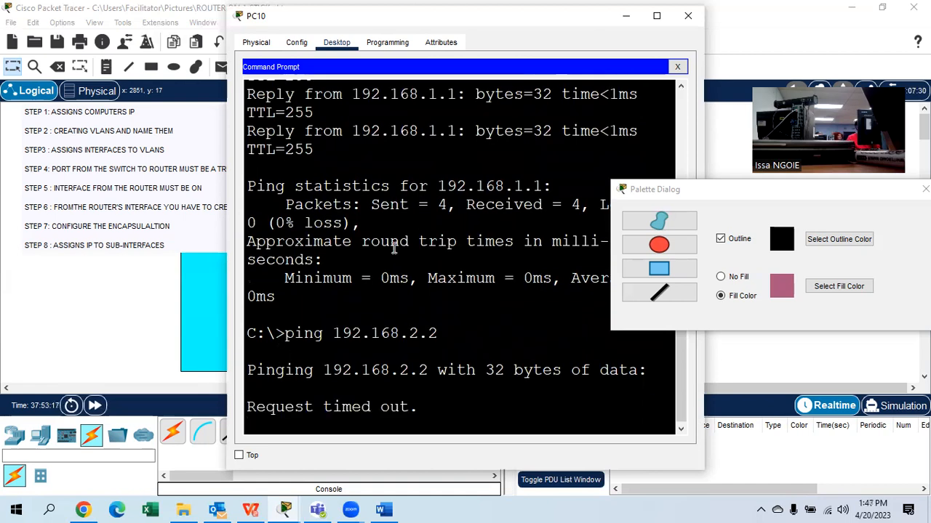
{"action": "double_click", "coordinate": [607, 22]}
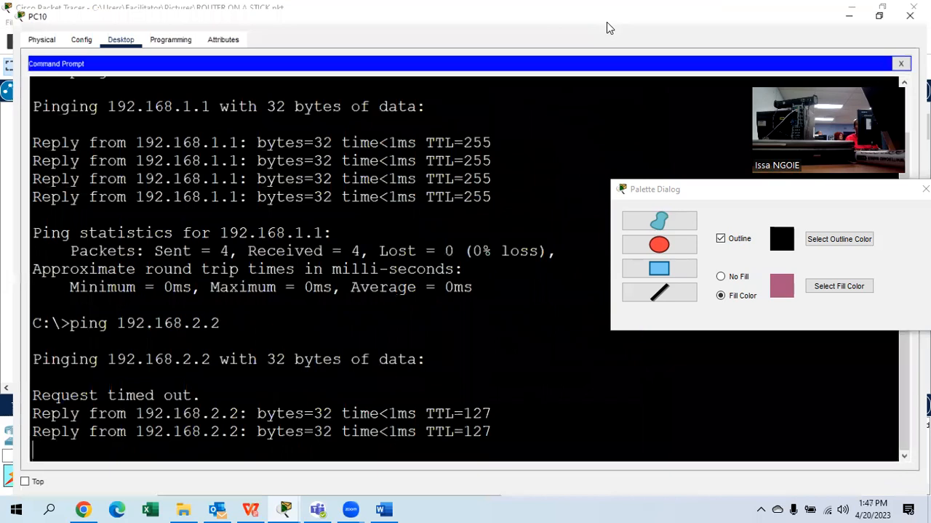